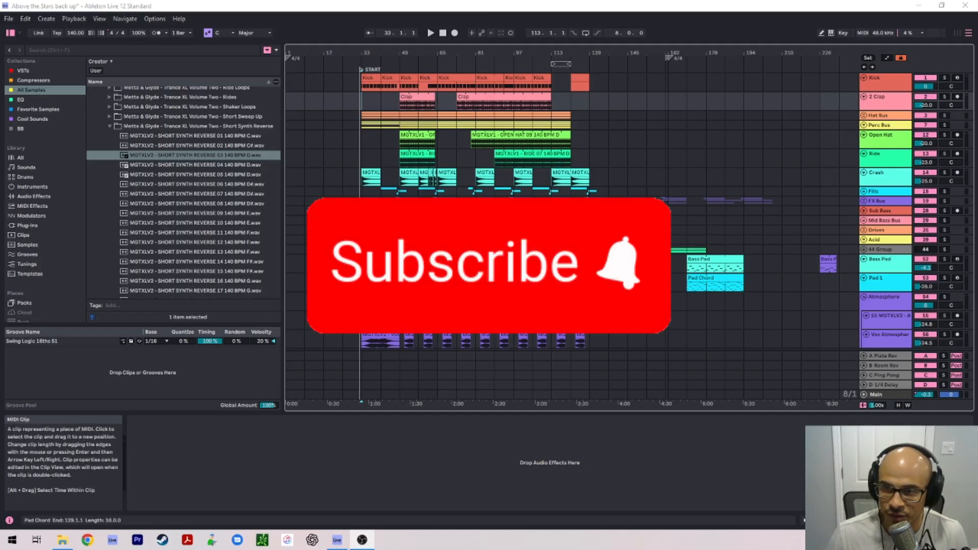
Step: Select bars 129 to 161 in the pad section, including the Bass Pad clip
drag(514, 286, 590, 286)
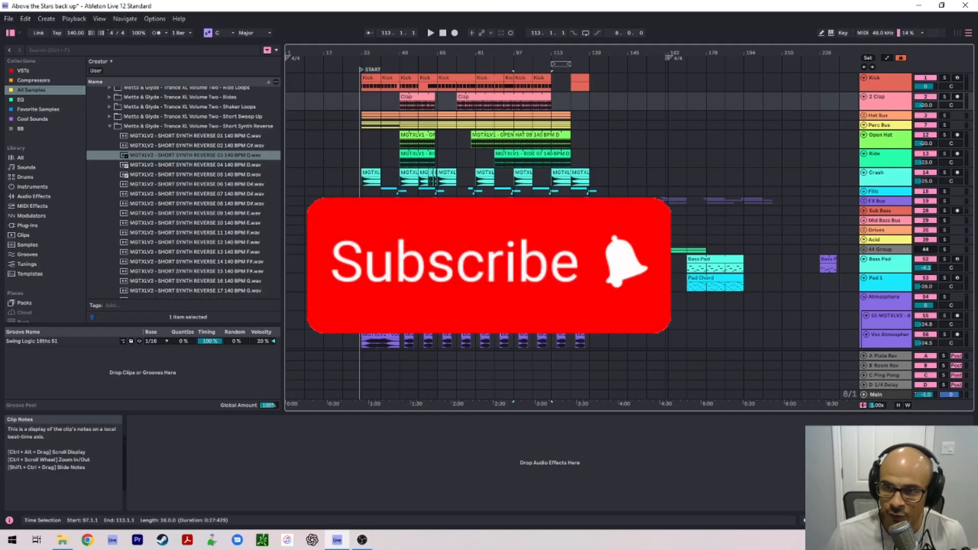
click(545, 289)
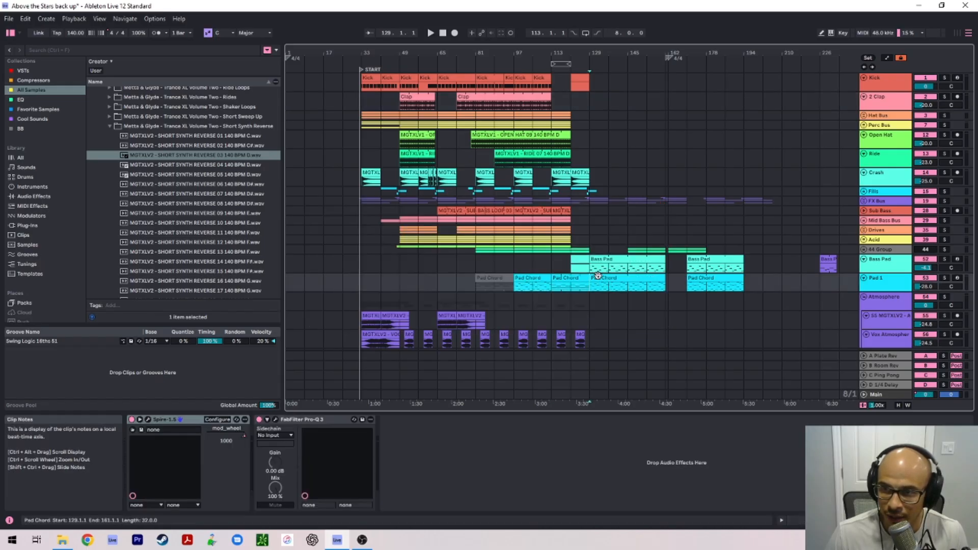
drag(605, 271, 660, 273)
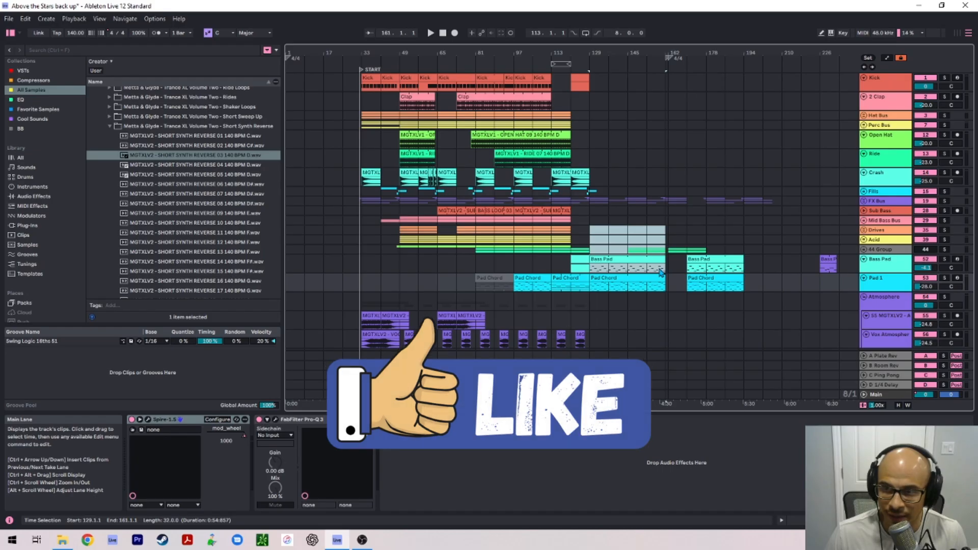
Step: Record-arm the Bass Pad track and solo it together with Pad 1
click(957, 258)
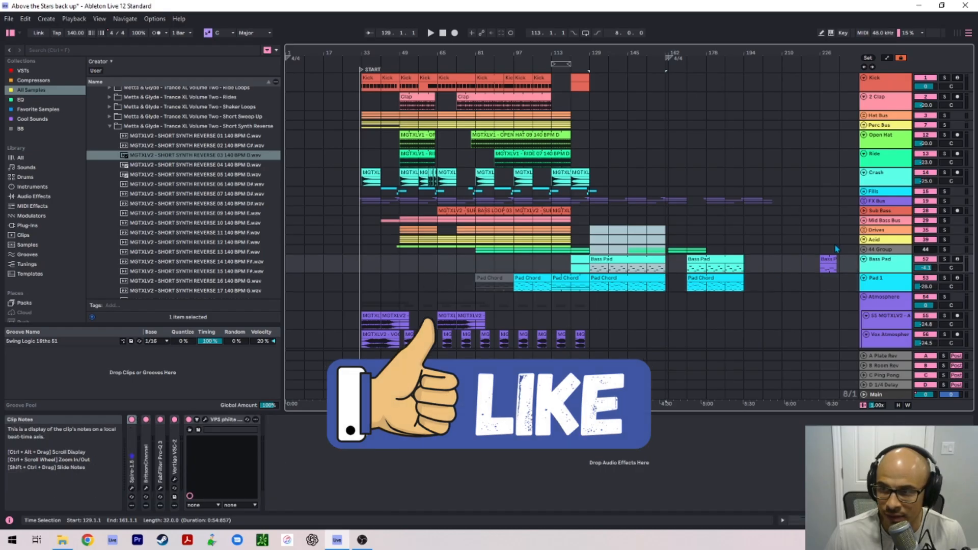
click(944, 278)
ctrl+click(945, 260)
Step: Show track automation, inspect the Bass Pad's VPS Philta XL high-pass frequency envelope, and return to the clip view
key(a)
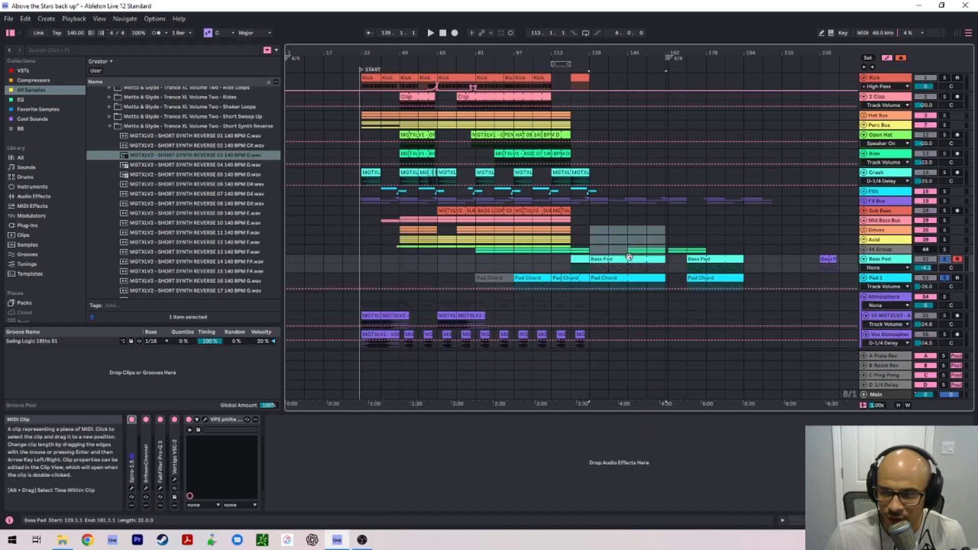
click(885, 268)
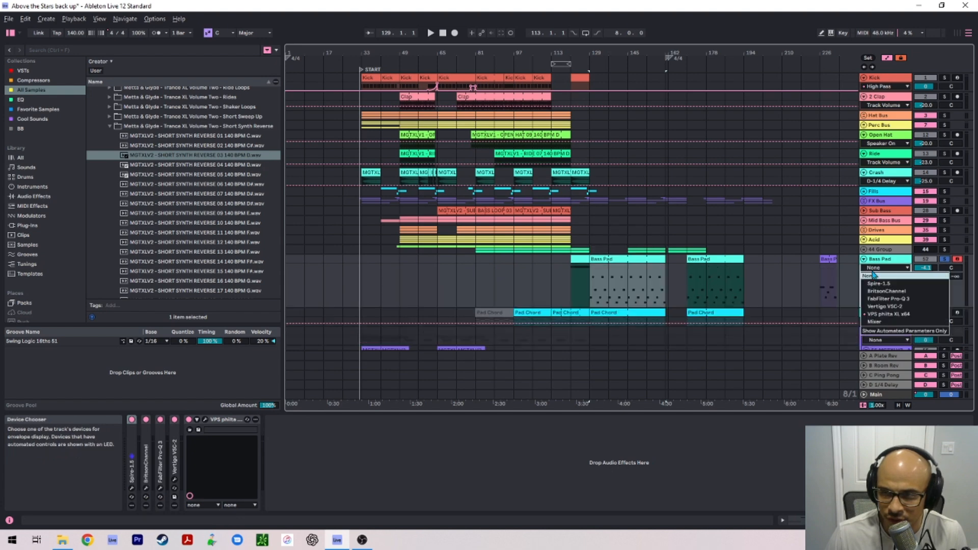
click(888, 314)
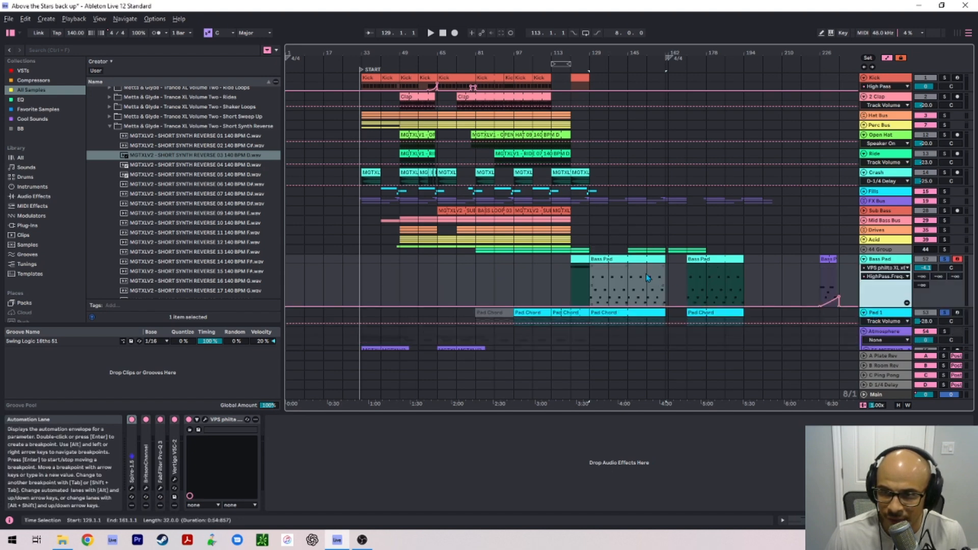
key(a)
Step: Play the soloed pads from bar 129 and inspect the notes of the Pad Chord clip
key(space)
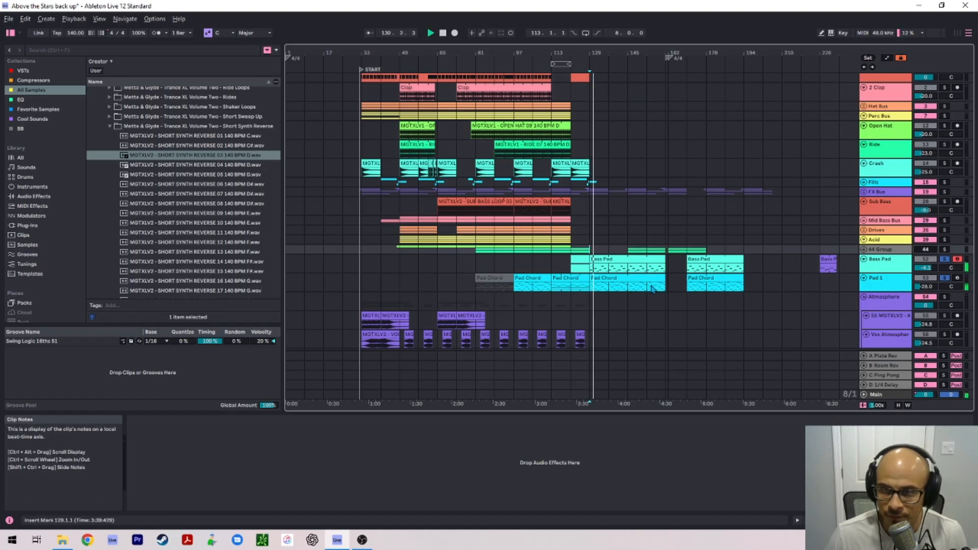
scroll(654, 289, up, 1)
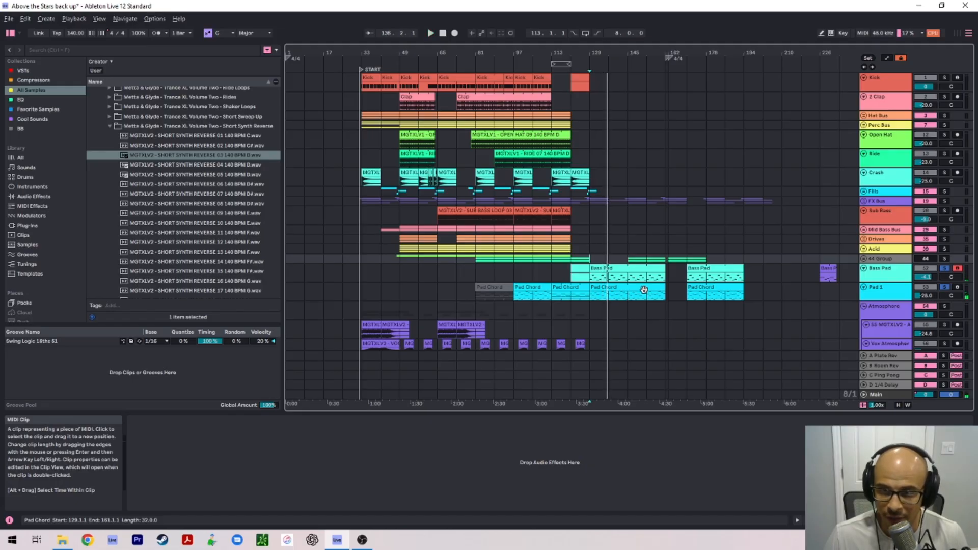
double_click(644, 290)
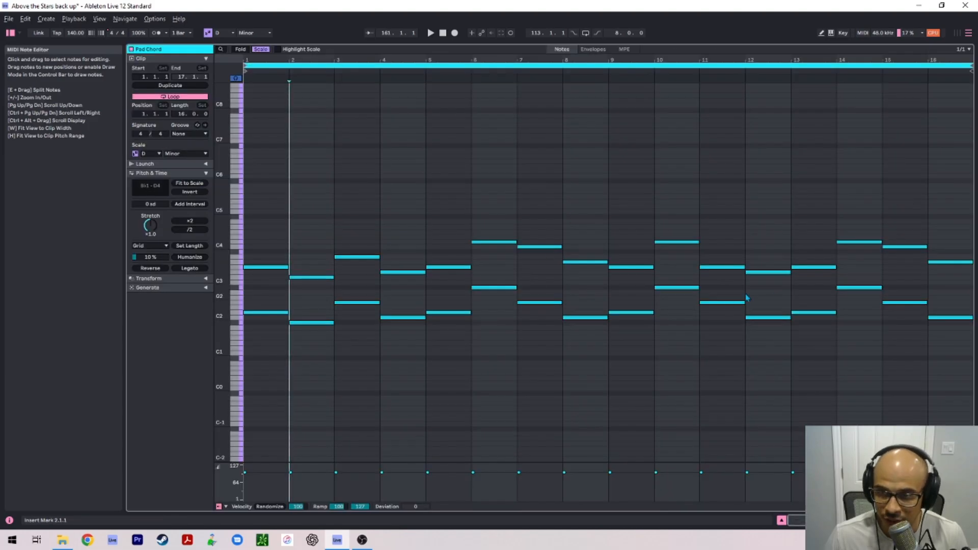
key(shift+Tab)
click(615, 271)
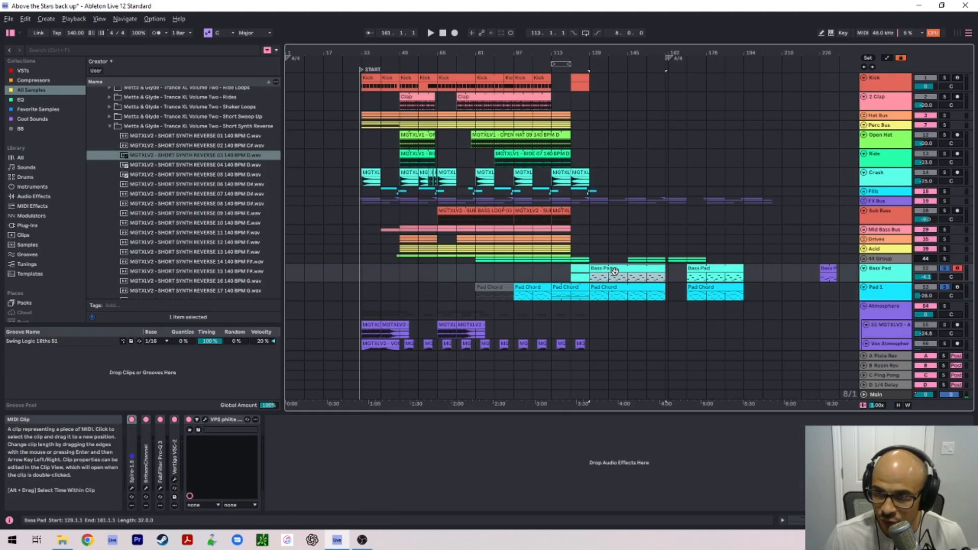
click(540, 285)
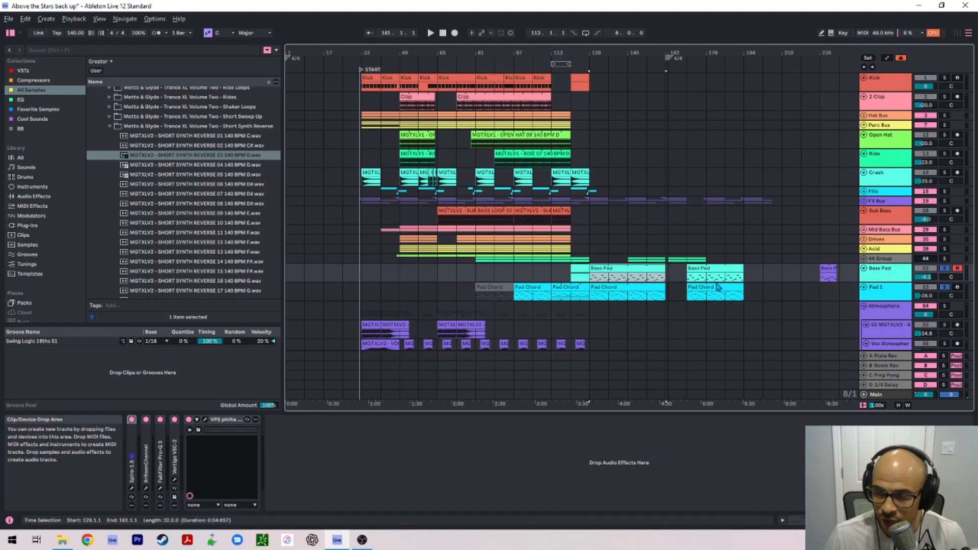
scroll(537, 296, down, 1)
scroll(536, 301, up, 1)
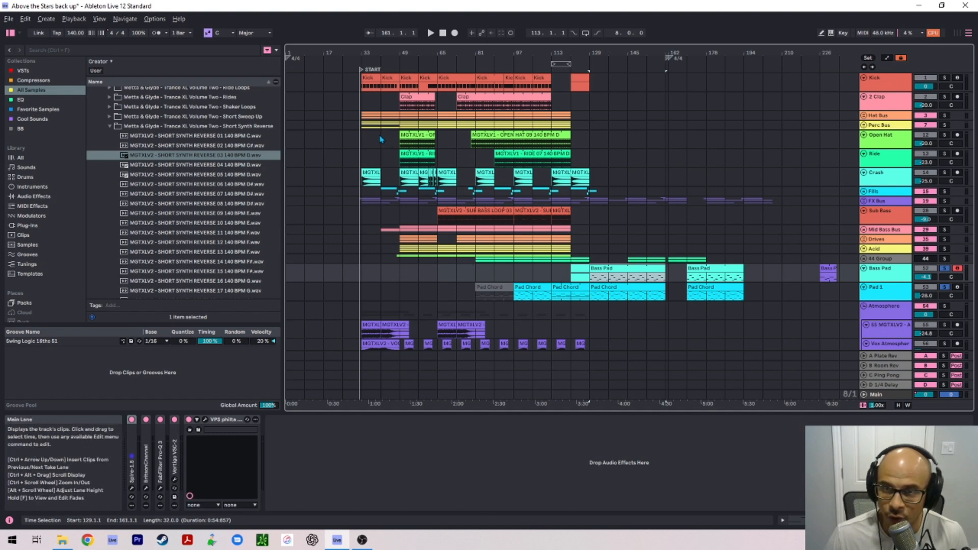
scroll(399, 273, down, 1)
scroll(405, 257, up, 1)
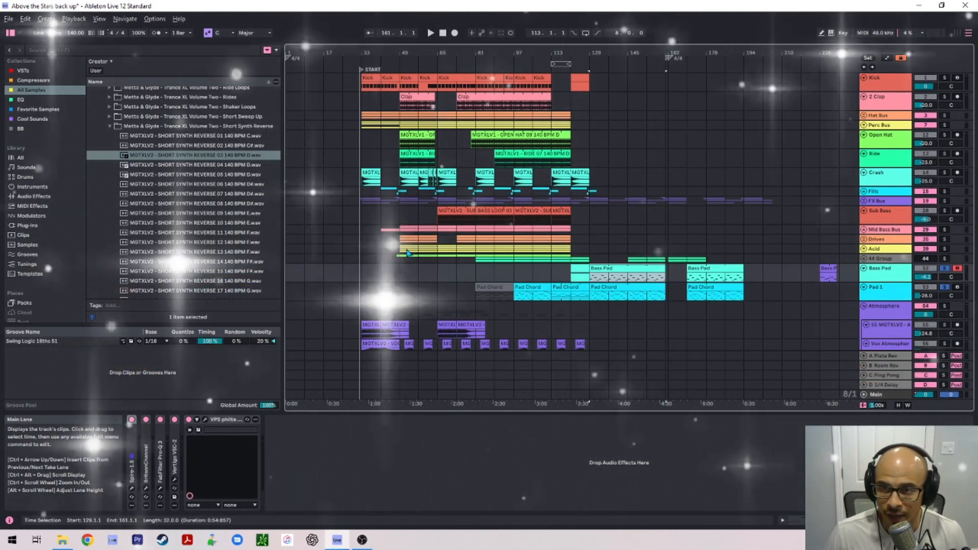
Step: Expand the FX Bus group and examine how its reverse cymbal, riser and sweep clips are arranged
click(863, 201)
scroll(499, 261, down, 1)
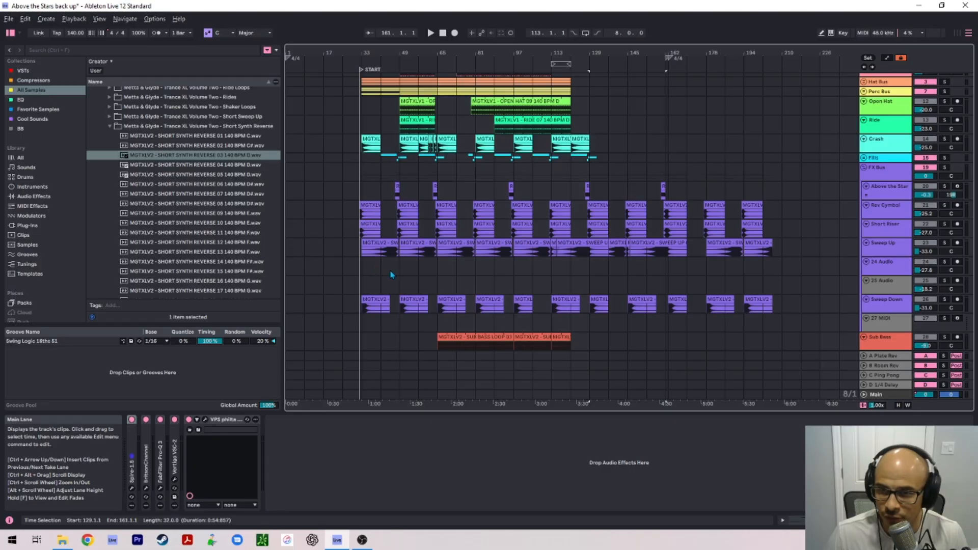
scroll(434, 286, down, 2)
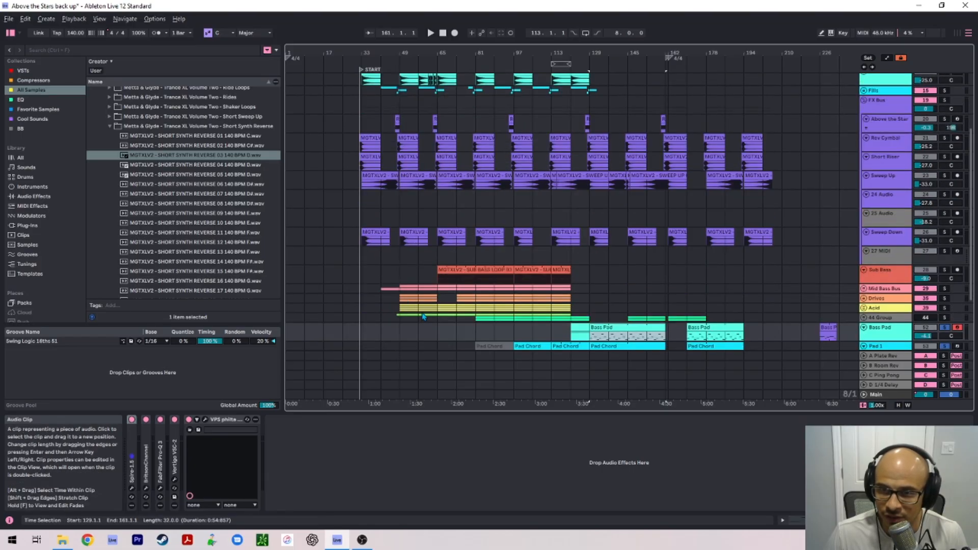
scroll(383, 226, up, 1)
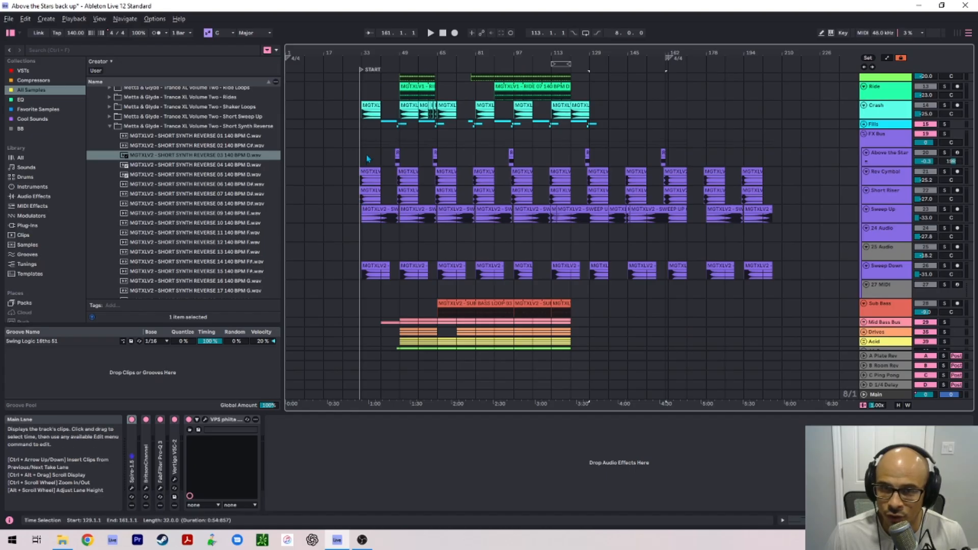
scroll(369, 170, up, 2)
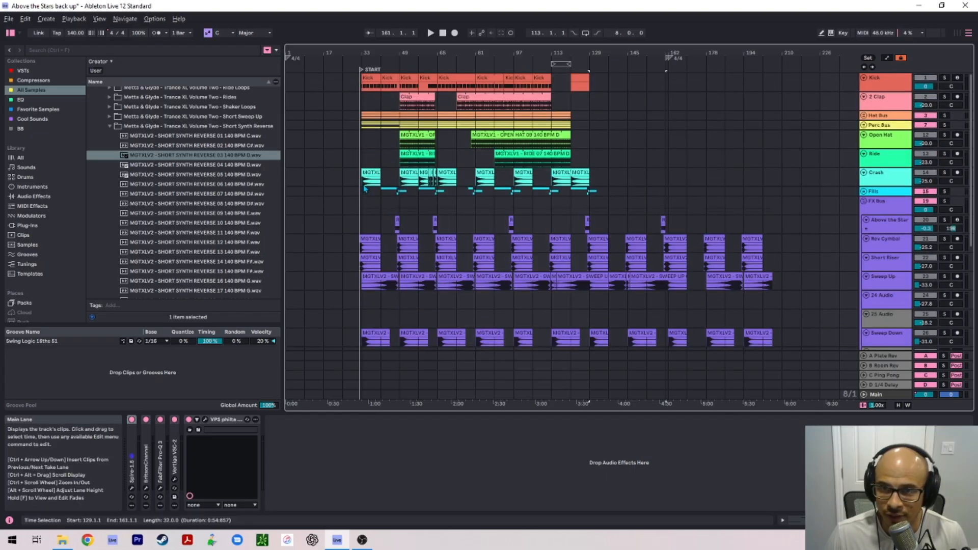
scroll(387, 209, down, 2)
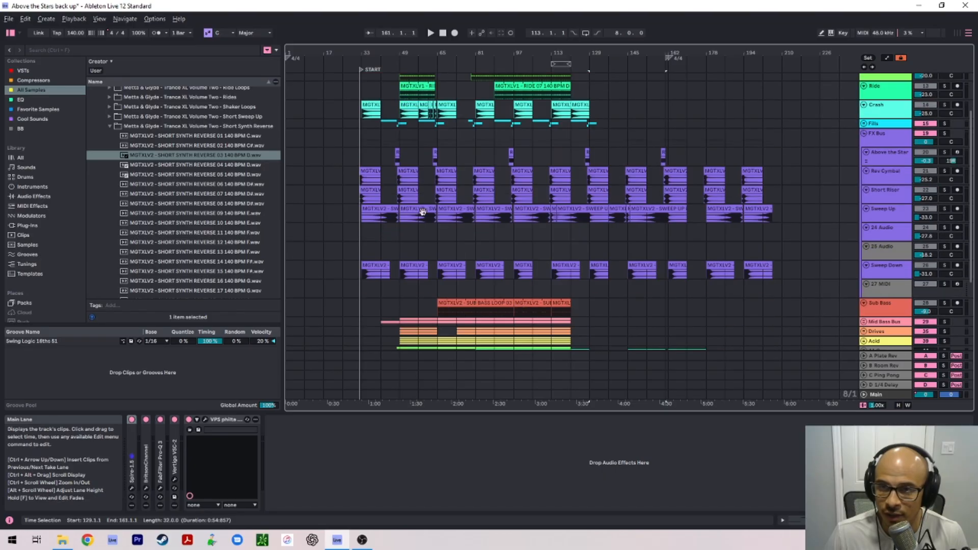
scroll(397, 221, up, 2)
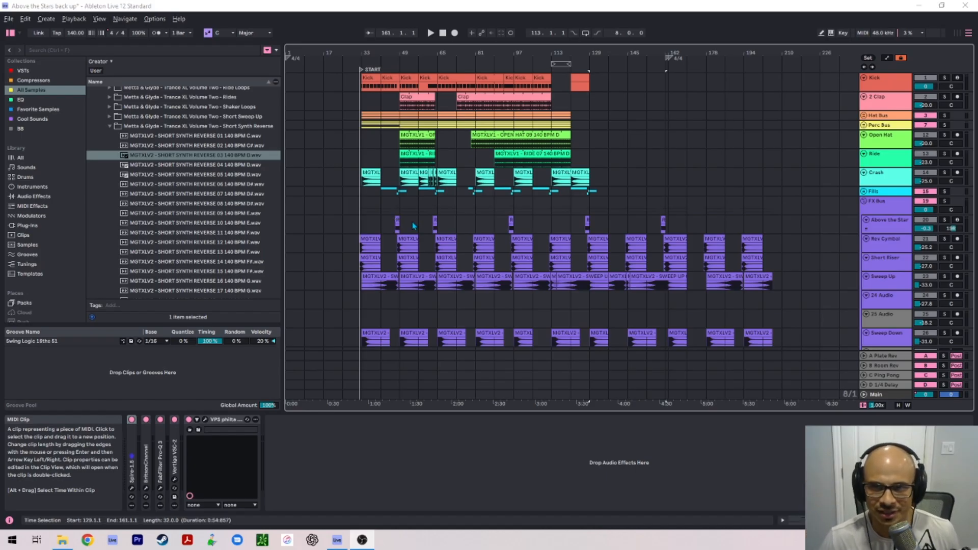
Step: Solo the Above the Stars track in the FX Bus and play its Reason Rack Plugin clip from bar 47
scroll(393, 226, up, 10)
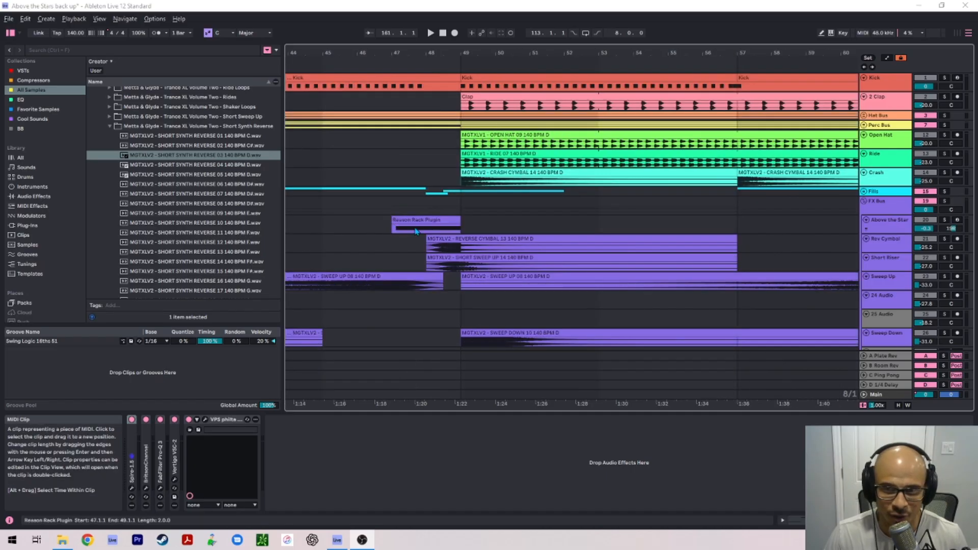
click(944, 222)
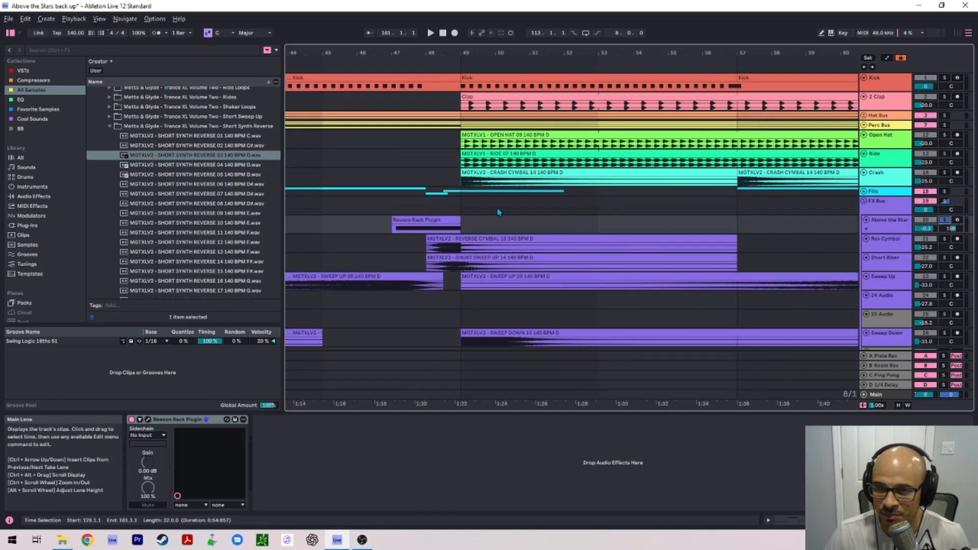
click(944, 222)
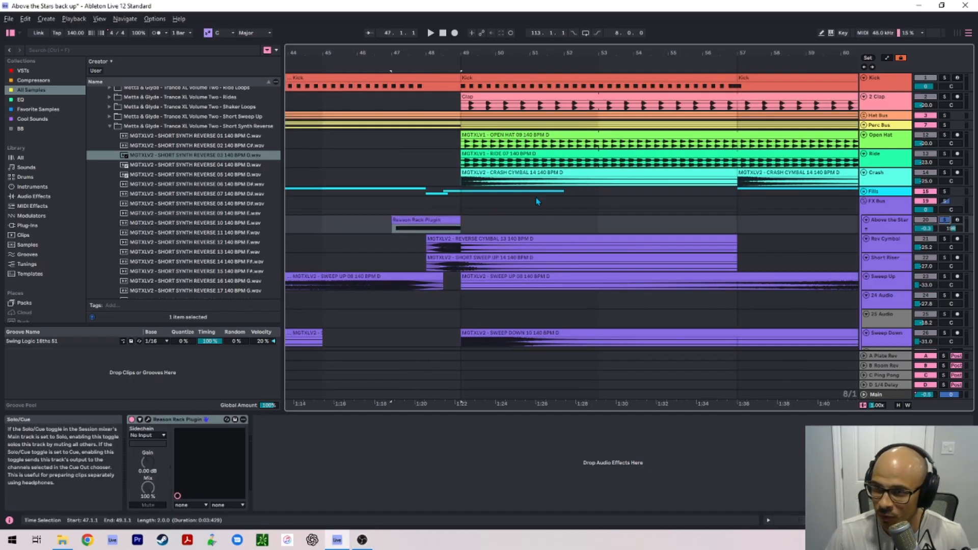
click(428, 218)
key(space)
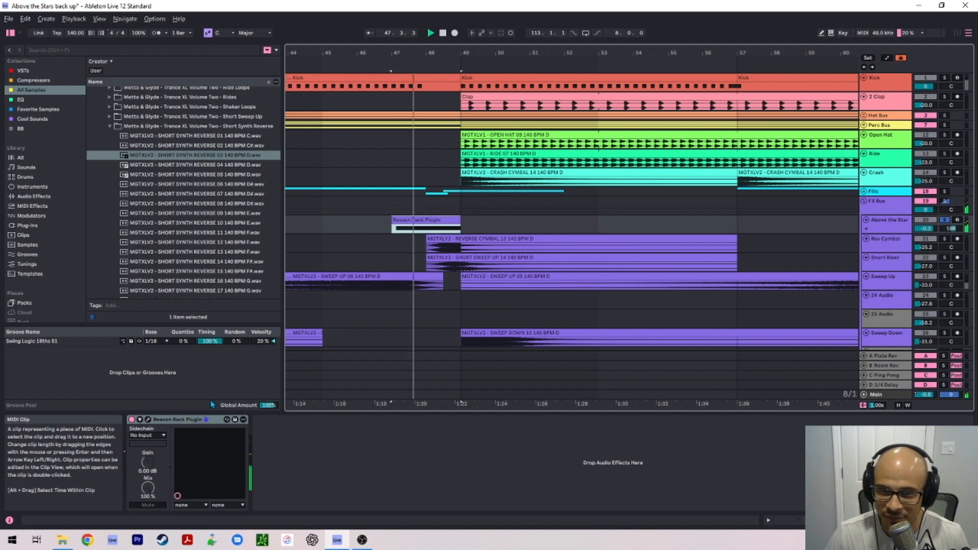
Step: Open the track's Reason Rack plug-in, examine the ST-1 device's phrase slots and mode, and close the plug-in window
click(148, 419)
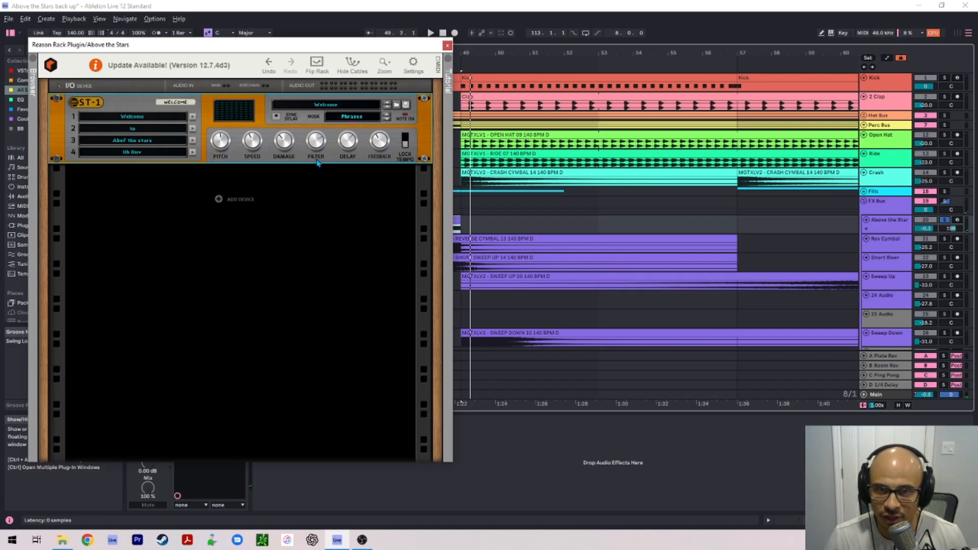
drag(151, 45, 355, 57)
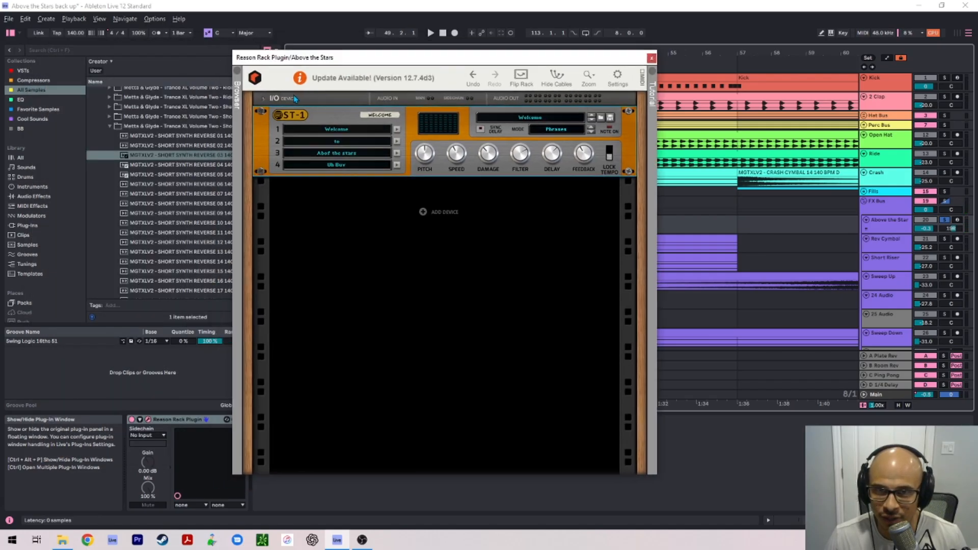
click(397, 131)
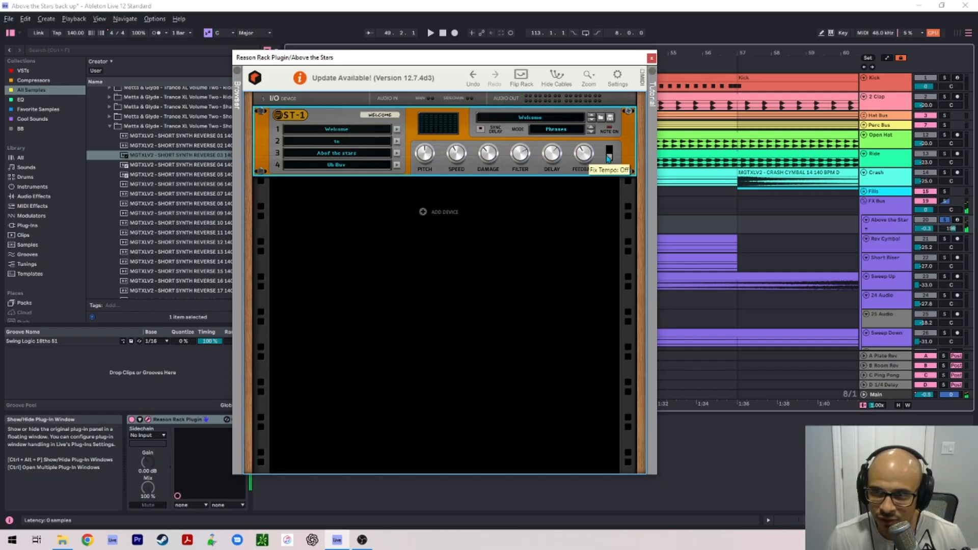
double_click(325, 155)
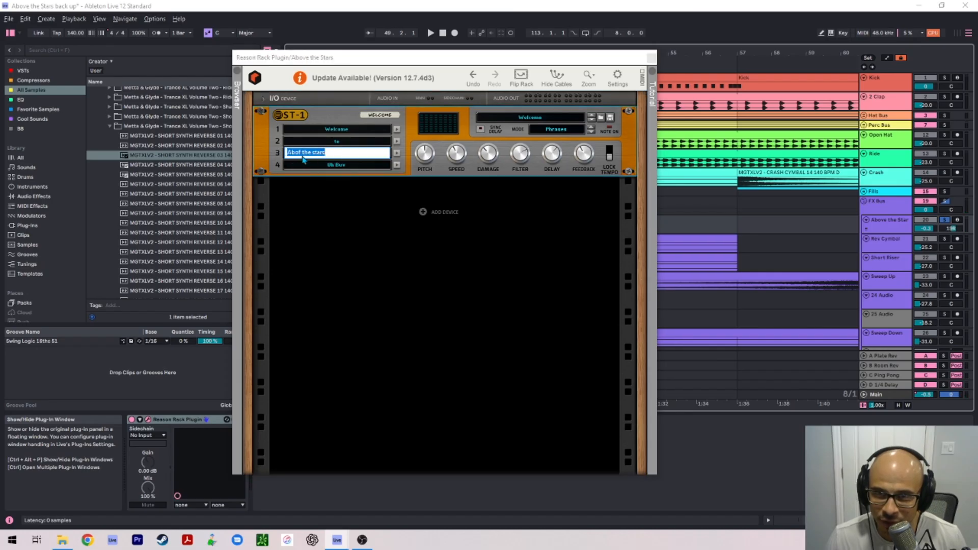
click(338, 186)
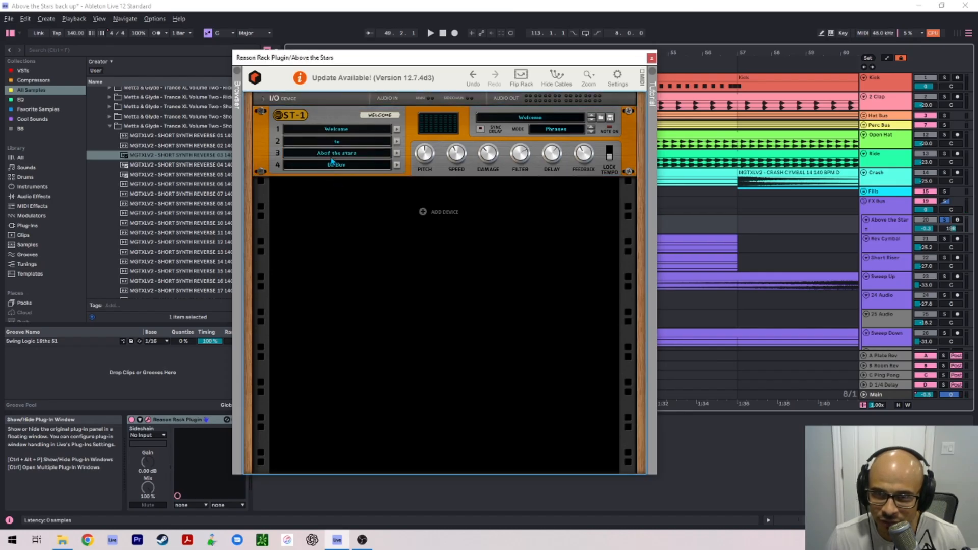
click(328, 159)
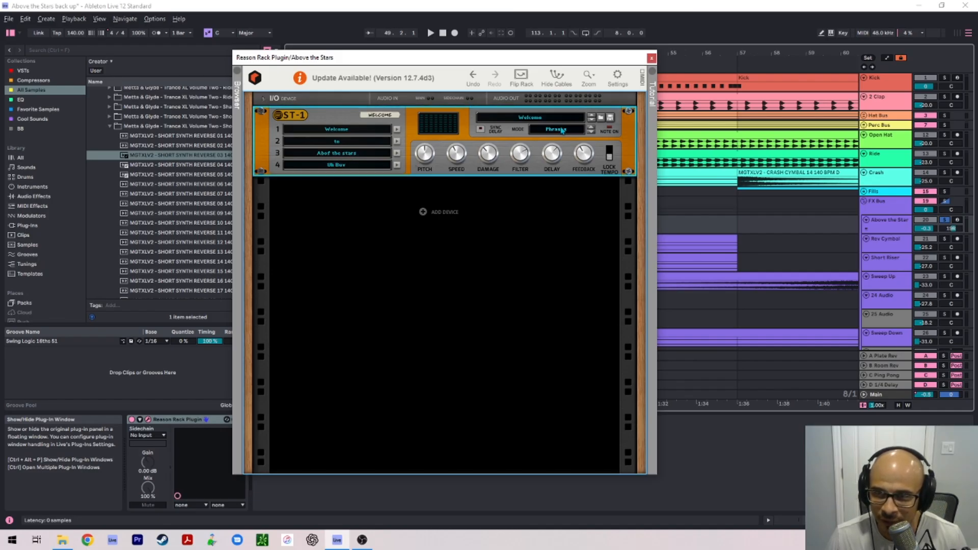
click(651, 58)
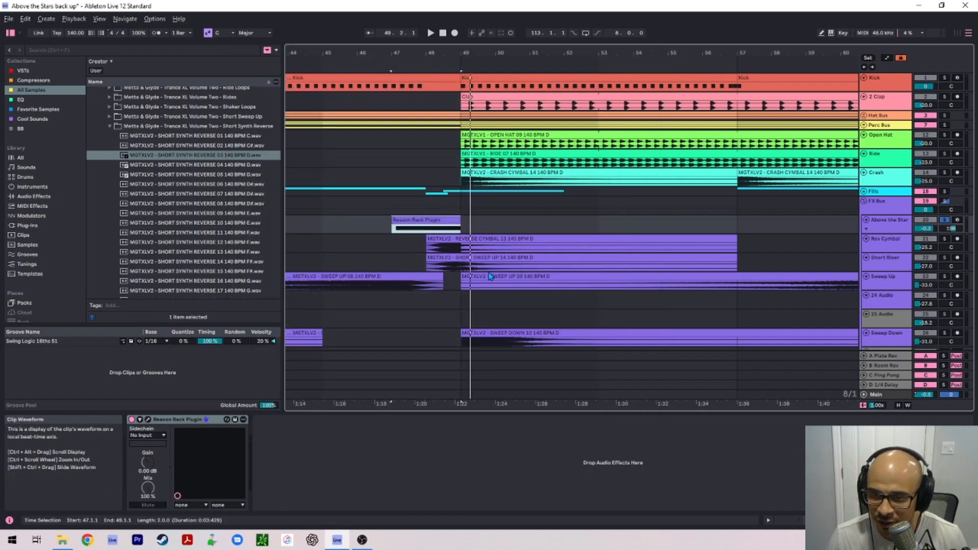
Step: Replay the Reason Rack Plugin clip from bar 47 and fit the full arrangement in view
click(438, 219)
key(space)
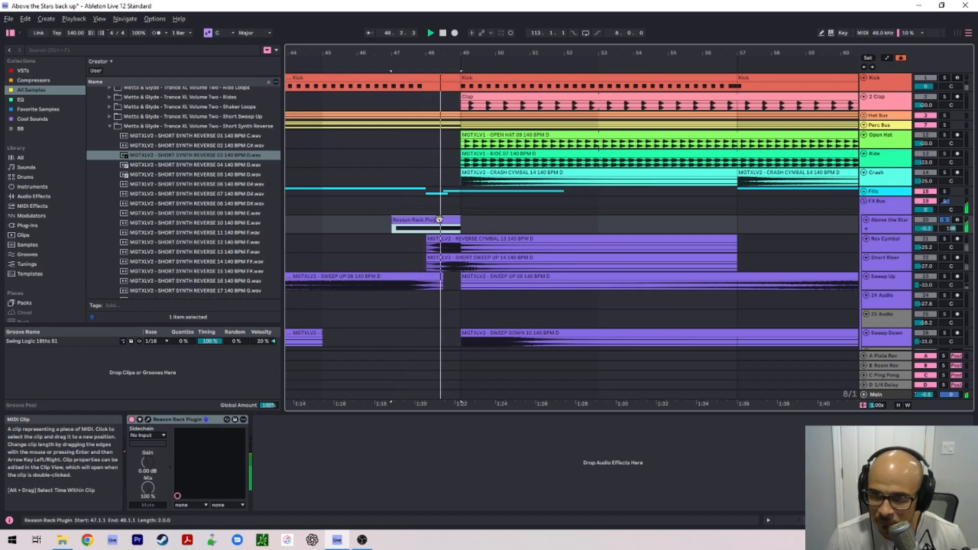
key(w)
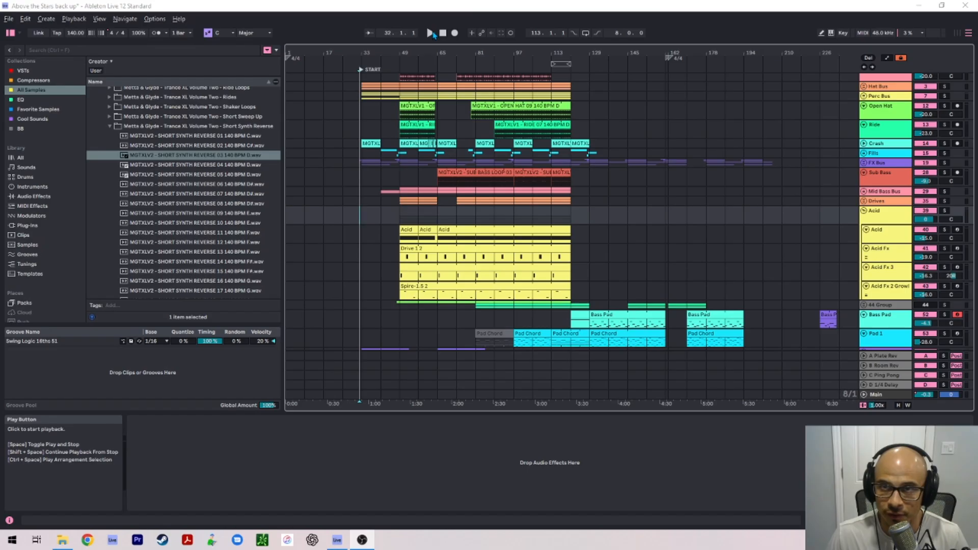
Step: Play the arrangement from bar 32 while looking over the expanded Acid group and the pad tracks
click(431, 33)
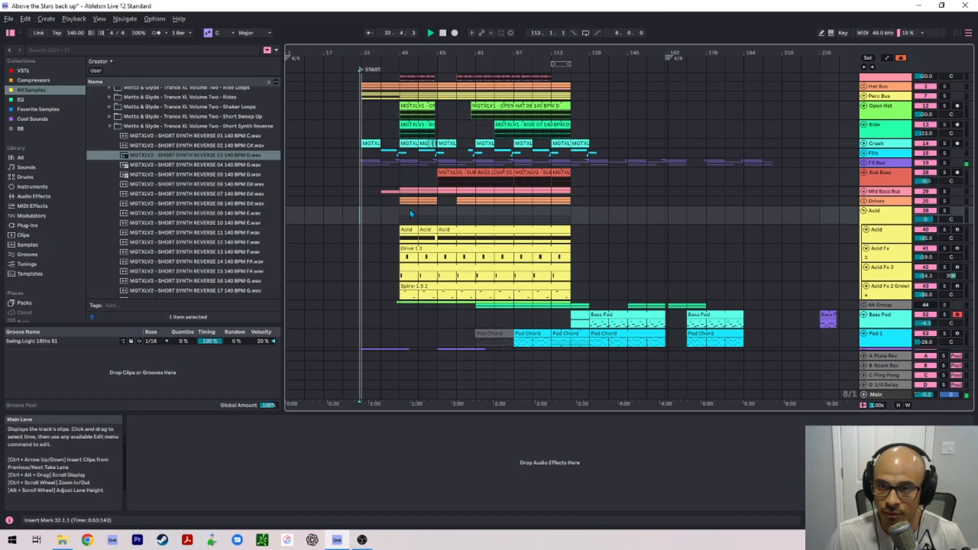
scroll(389, 221, down, 2)
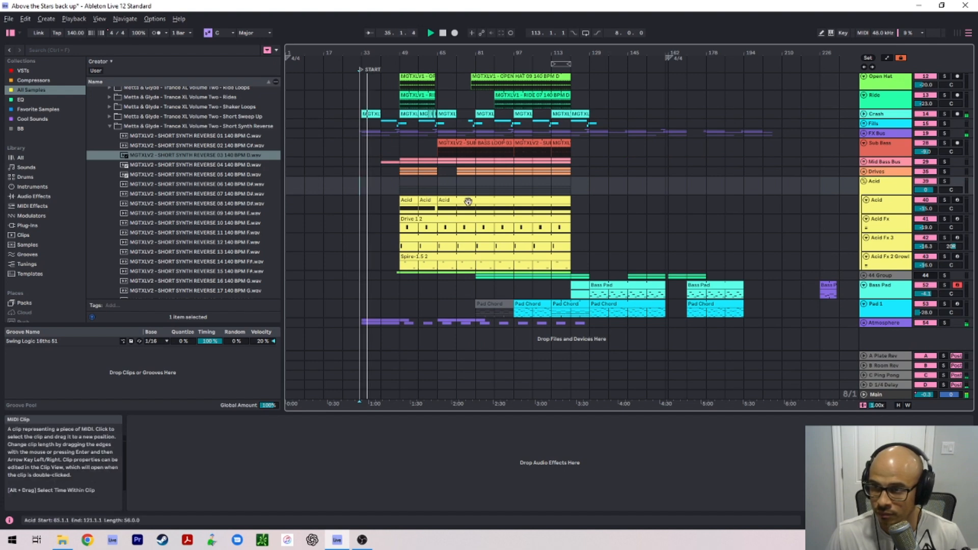
Step: Expand the Drives group and the FX Bus group to show their individual tracks during playback
scroll(467, 201, up, 2)
click(864, 205)
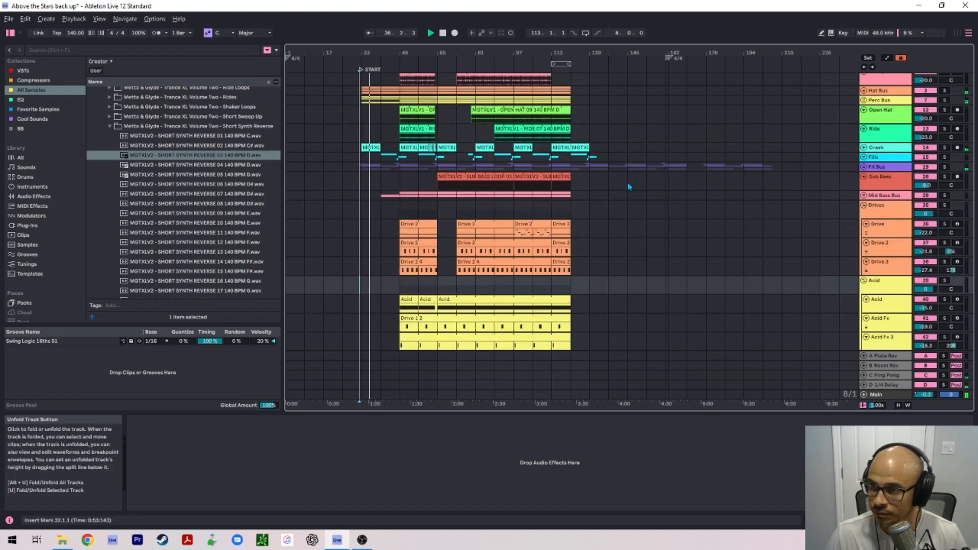
scroll(629, 187, down, 2)
scroll(861, 152, up, 1)
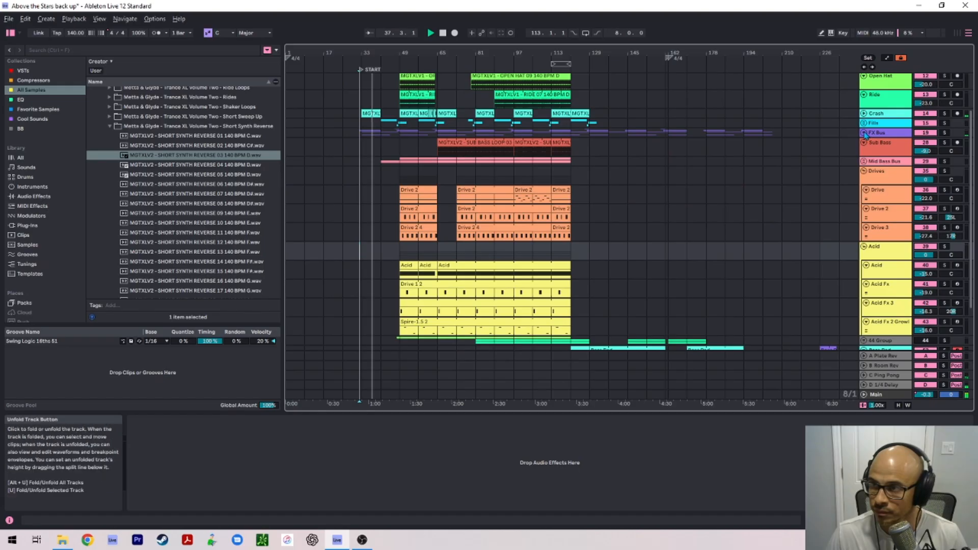
click(864, 134)
scroll(376, 182, down, 3)
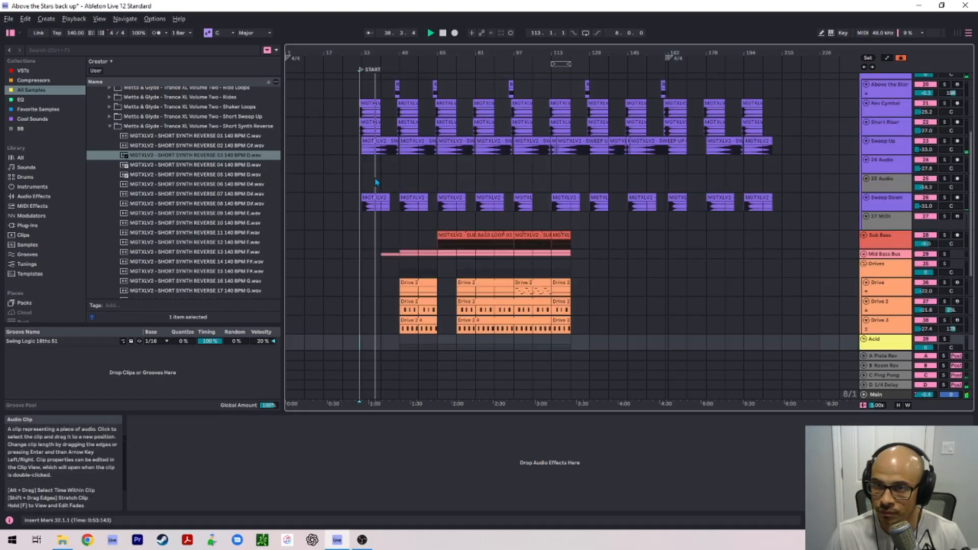
scroll(376, 182, down, 1)
scroll(378, 184, up, 2)
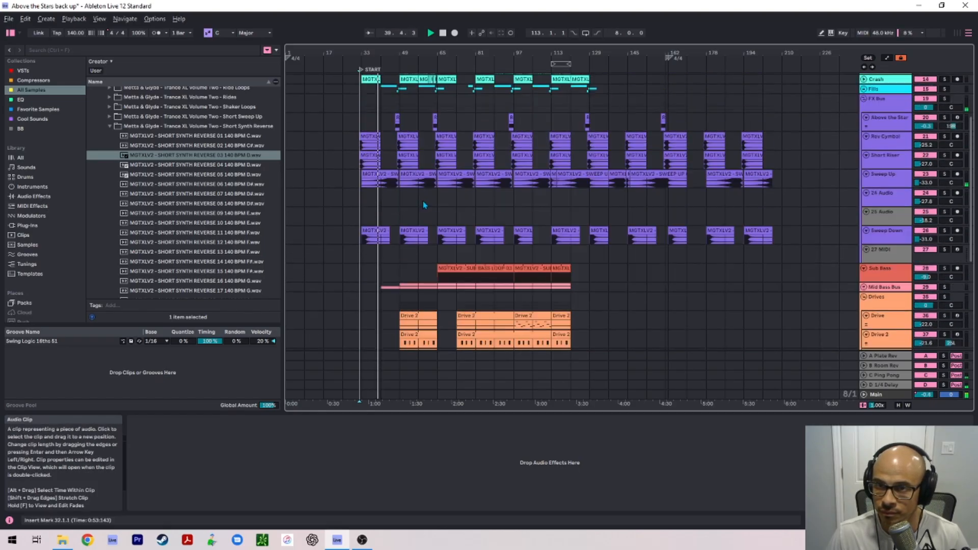
Step: Fold the Sub Bass track and move the Sweep Down track directly below Sweep Up in the FX Bus
click(864, 270)
drag(883, 230, 885, 191)
drag(795, 200, 794, 200)
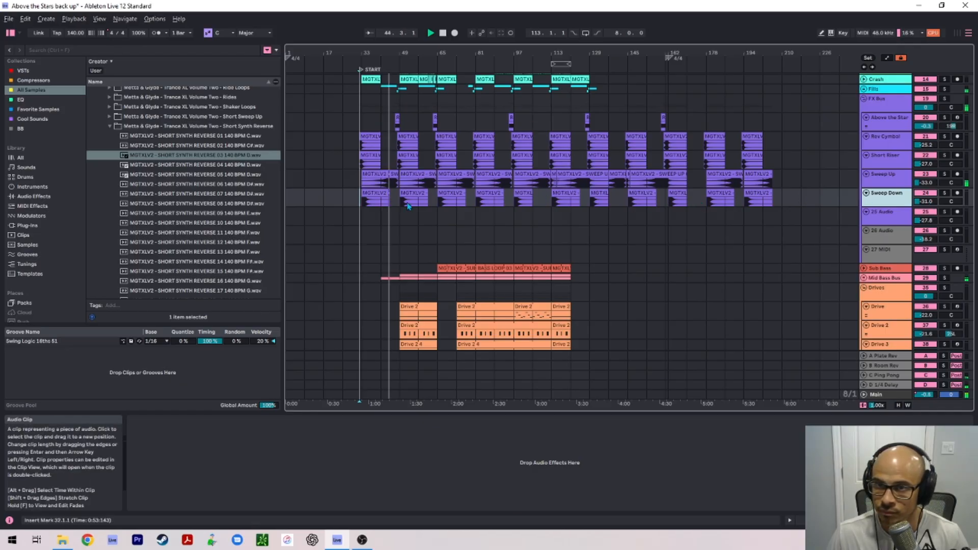
Step: Listen through the Reason Rack Plugin clip at bars 47 to 49 while examining it with the surrounding FX clips up close
scroll(378, 218, up, 2)
scroll(378, 219, up, 3)
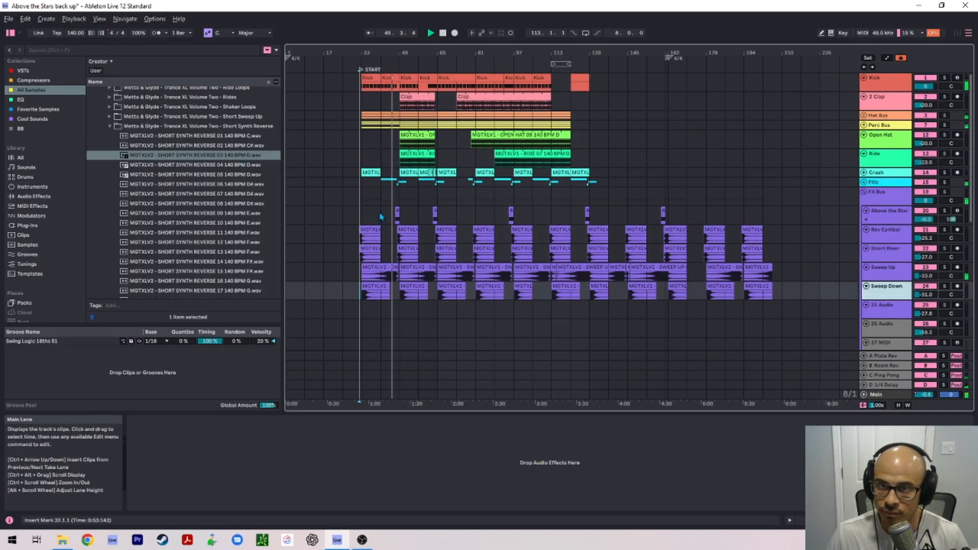
scroll(390, 174, up, 5)
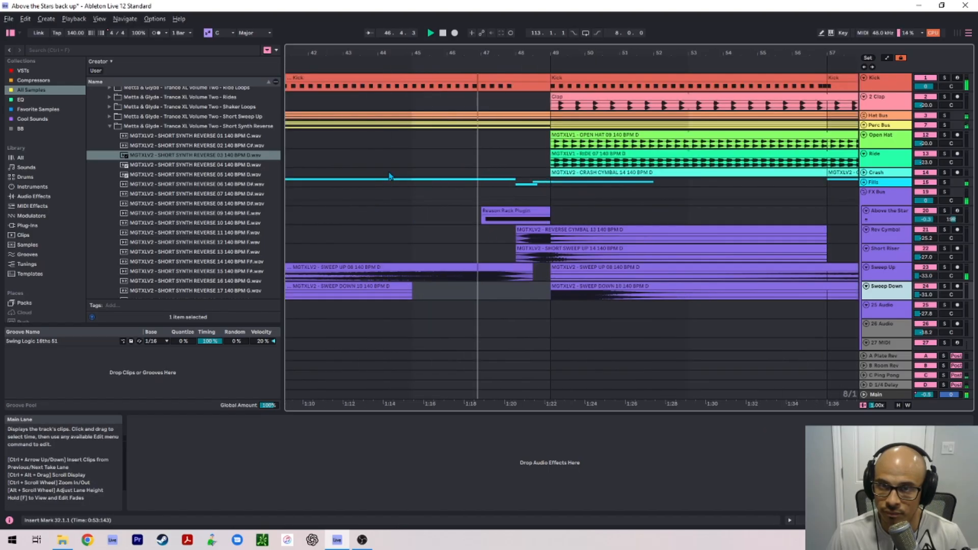
scroll(473, 174, down, 5)
scroll(400, 213, up, 5)
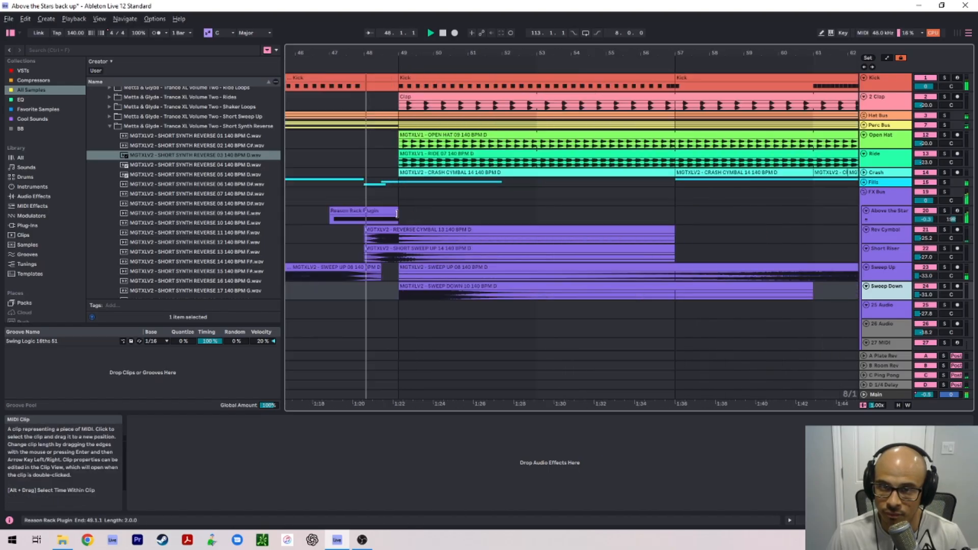
scroll(352, 225, left, 1)
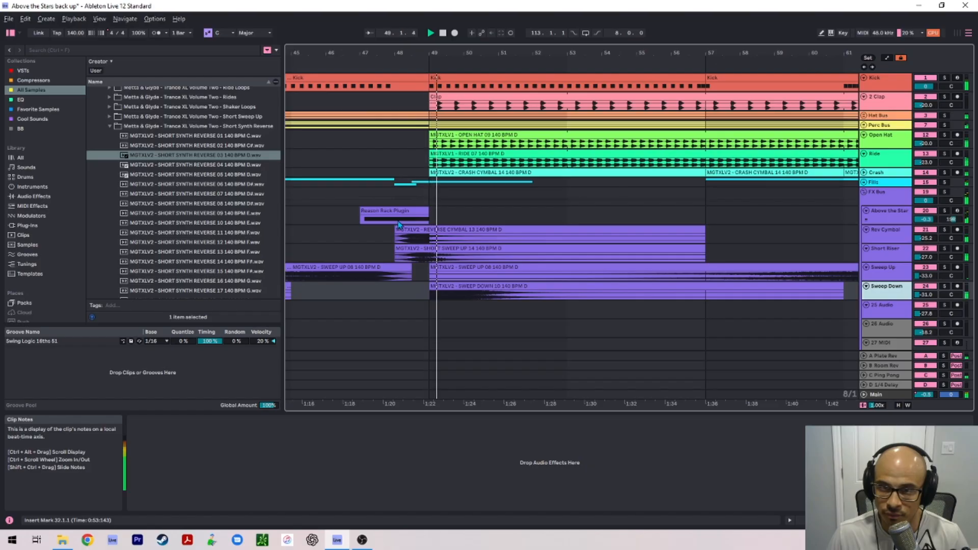
scroll(399, 224, down, 5)
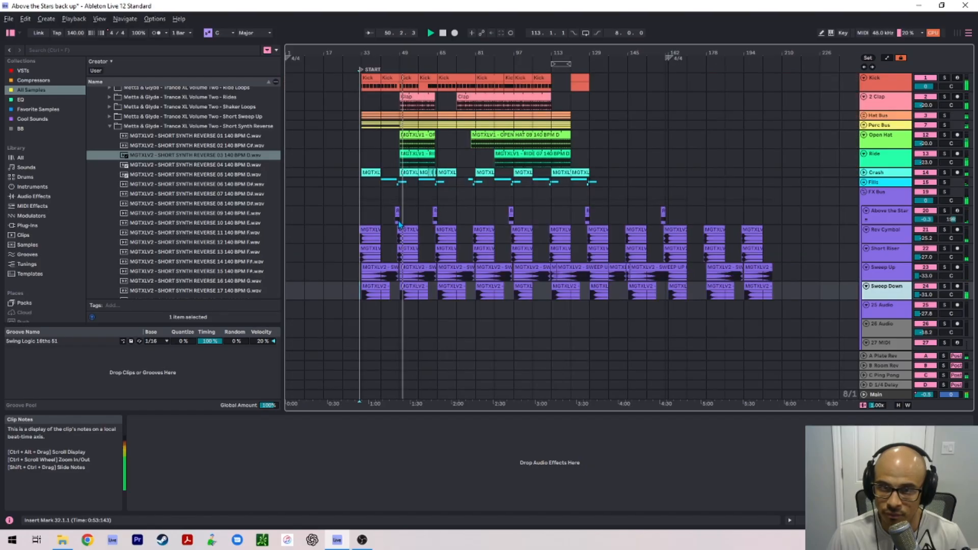
Step: Rename the Spire clip on the Acid Fx 2 Growl track to "Acid Growl Fx"
scroll(415, 217, down, 3)
scroll(415, 219, down, 4)
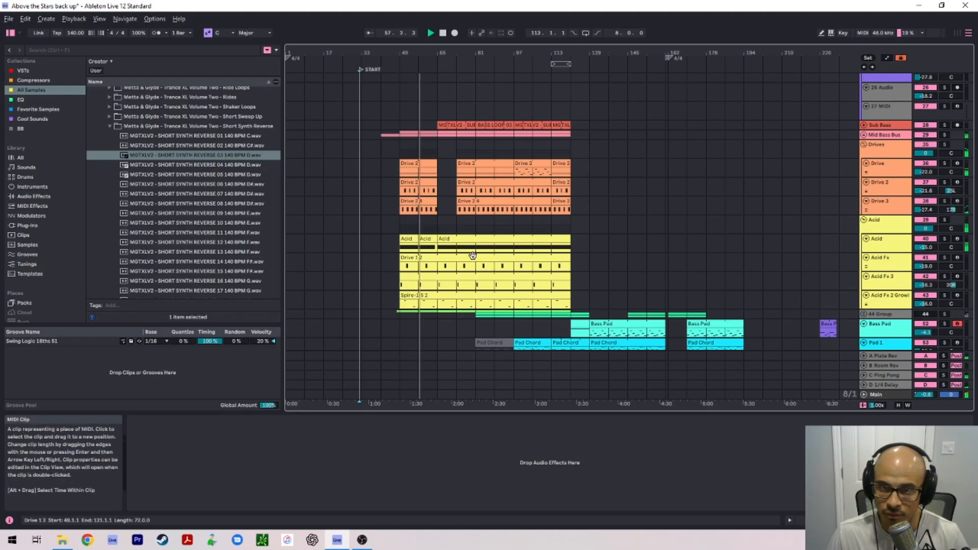
scroll(458, 253, down, 2)
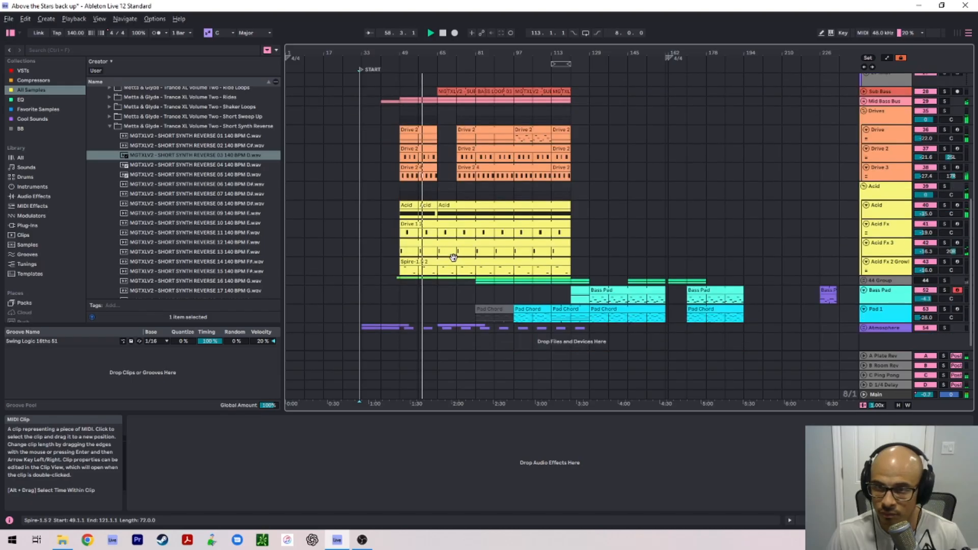
click(453, 257)
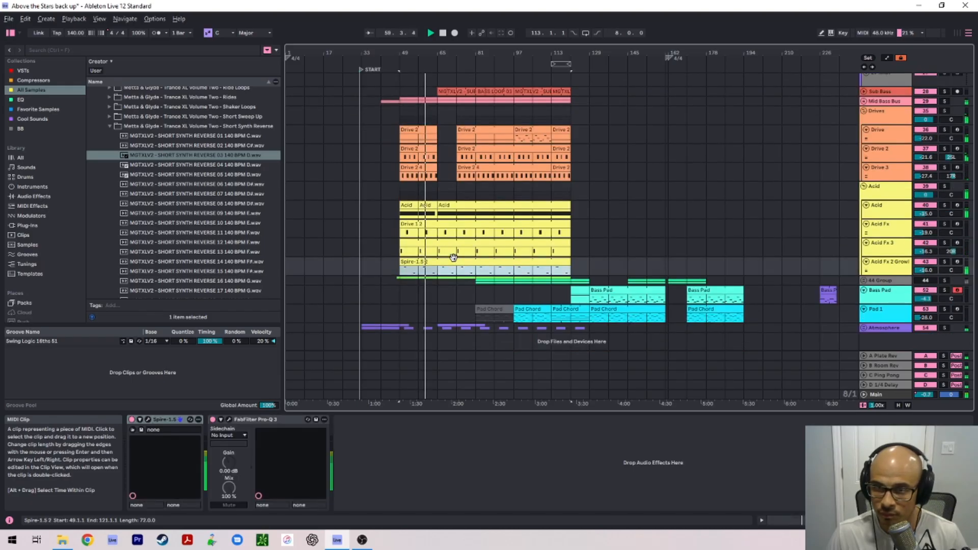
key(ctrl+r)
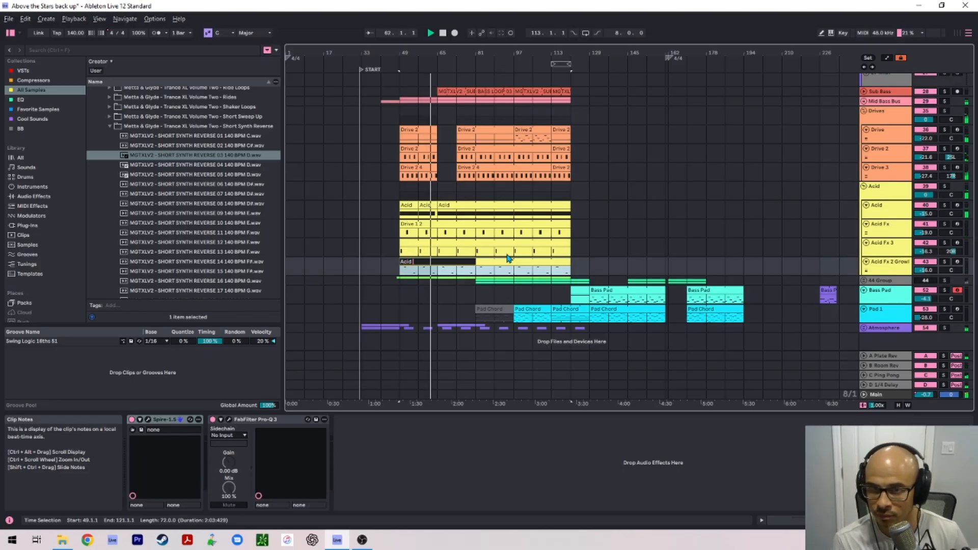
text(Acid Growl Fx)
key(Return)
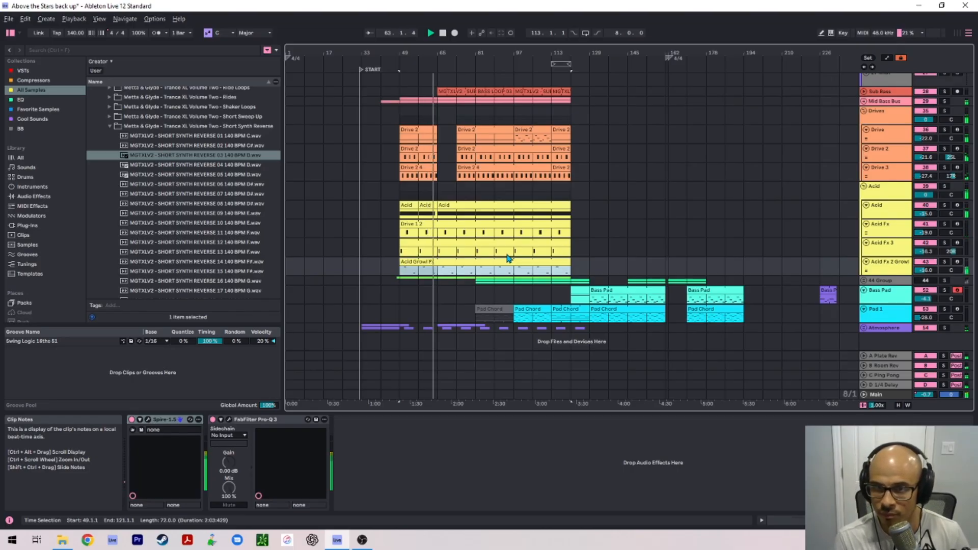
Step: Open the FabFilter Pro-Q 3 on the Acid Fx 2 Growl track, examine its EQ curve, and close the plug-in window
scroll(571, 243, up, 10)
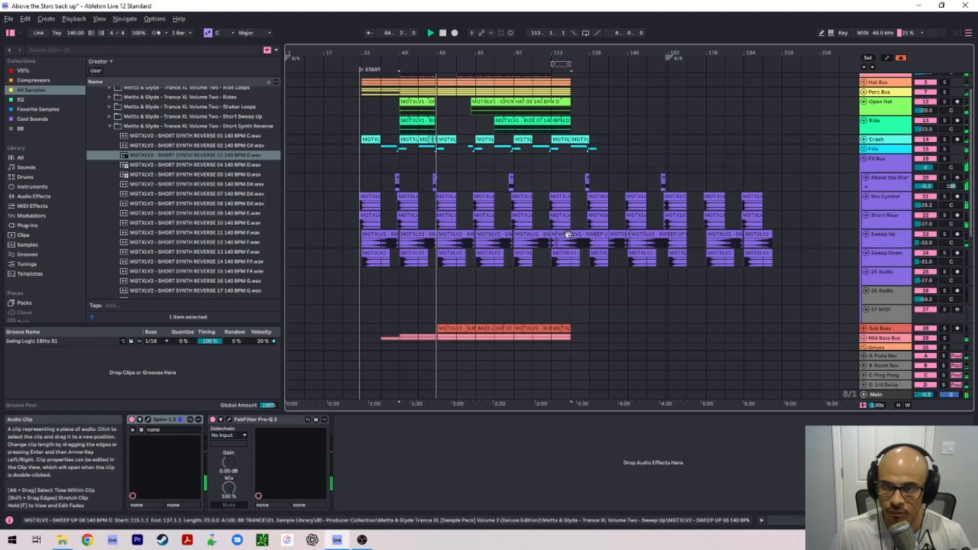
scroll(497, 207, up, 2)
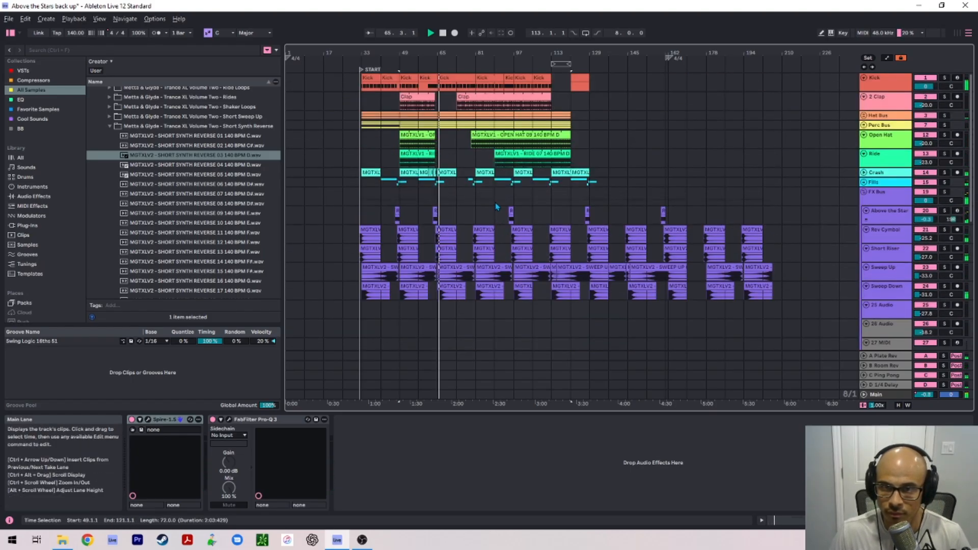
scroll(497, 206, down, 6)
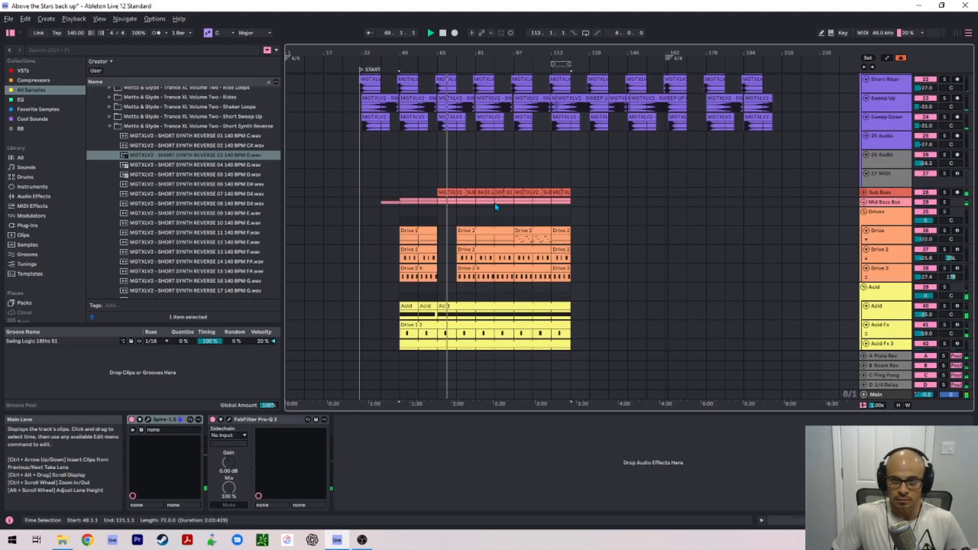
scroll(497, 206, down, 5)
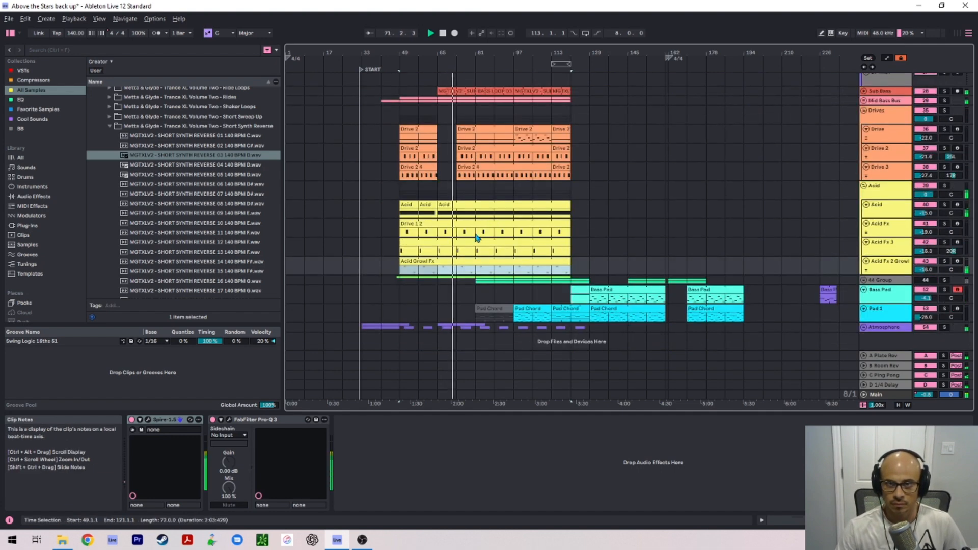
click(889, 270)
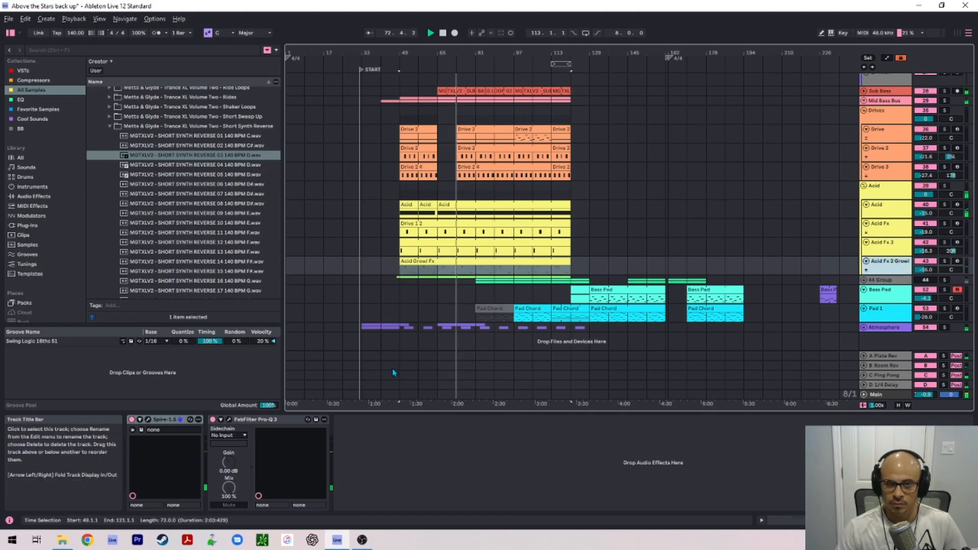
click(231, 420)
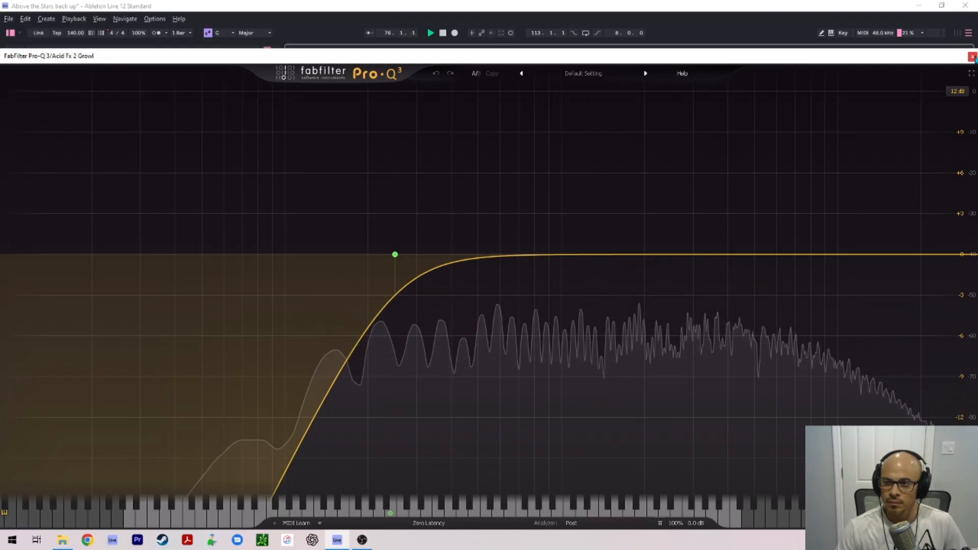
click(972, 57)
Step: Check the clips around the bar 81 transition as it plays, and collapse the FX Bus group
scroll(607, 262, up, 10)
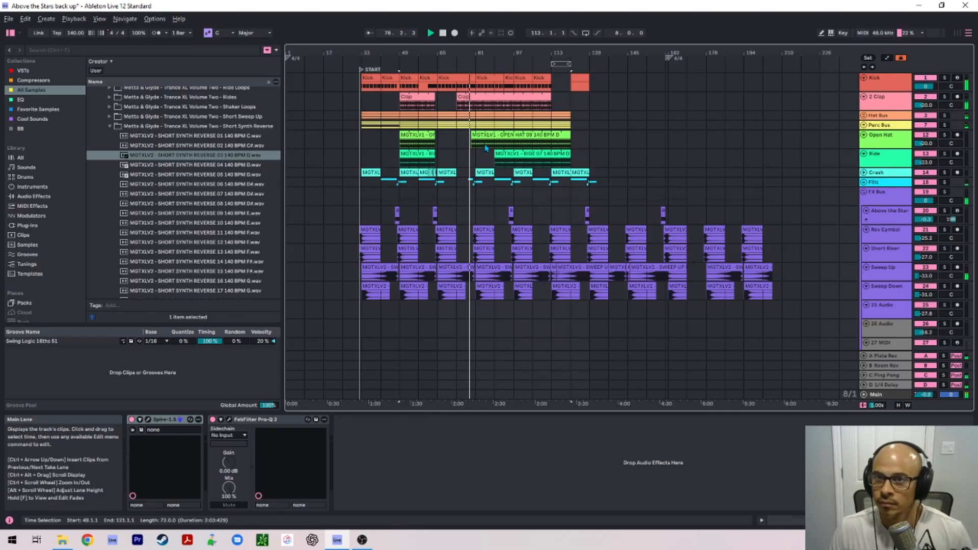
scroll(481, 115, up, 5)
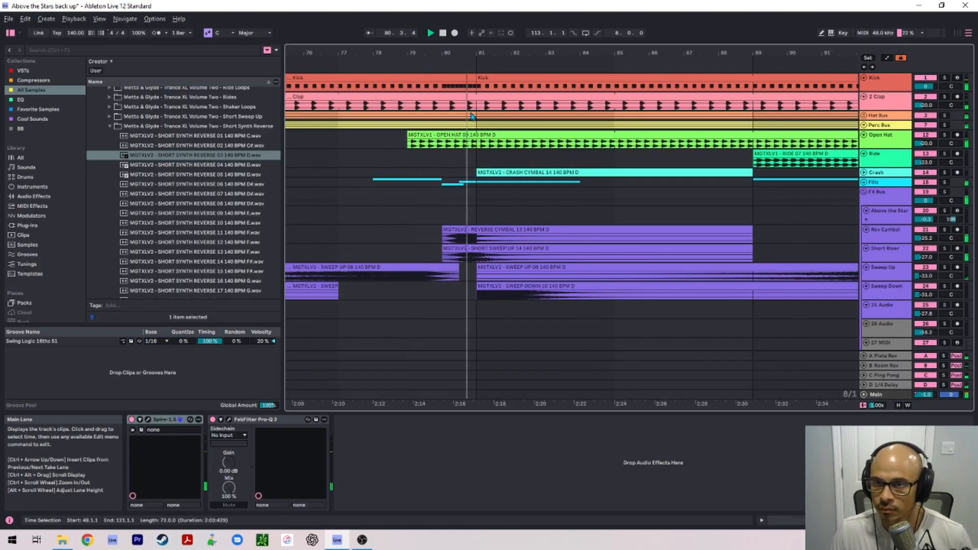
scroll(468, 162, down, 5)
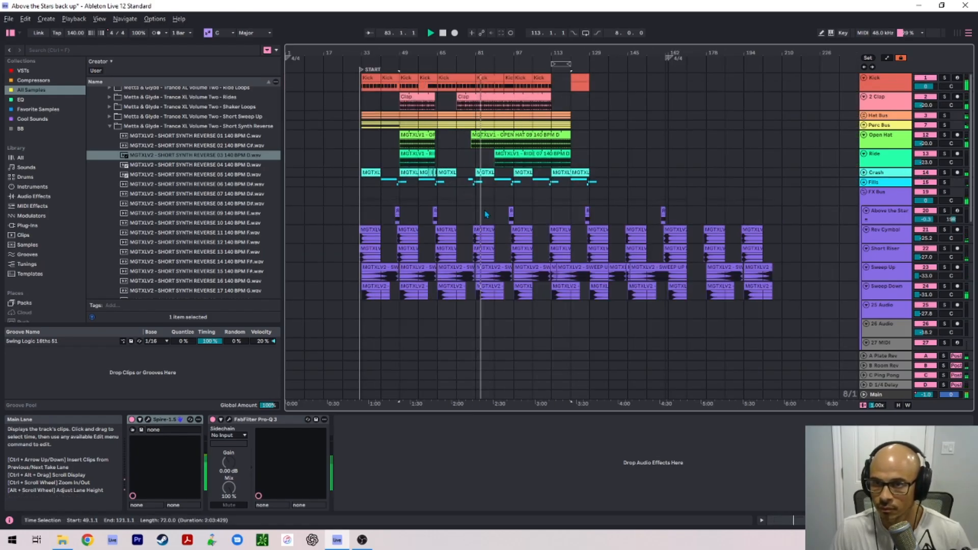
scroll(485, 213, down, 5)
scroll(885, 170, up, 3)
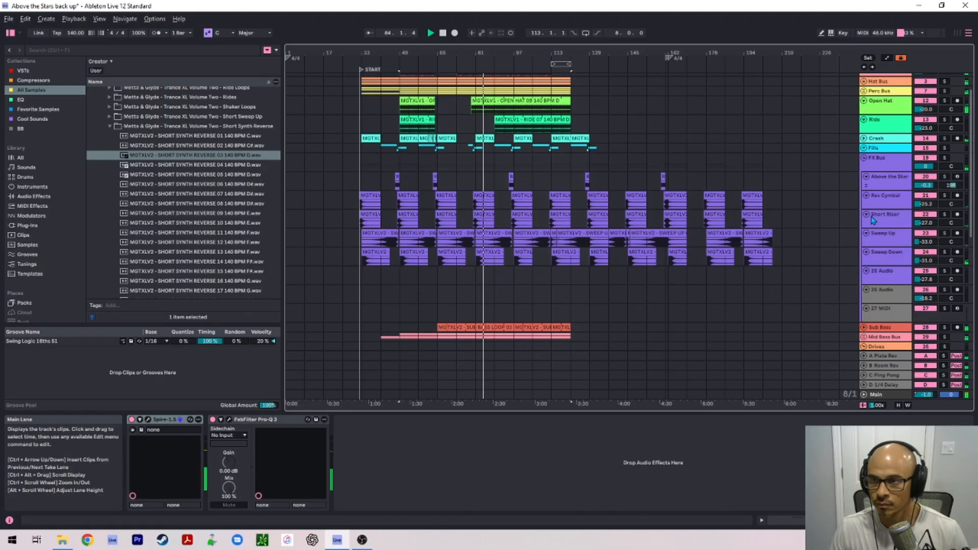
click(864, 157)
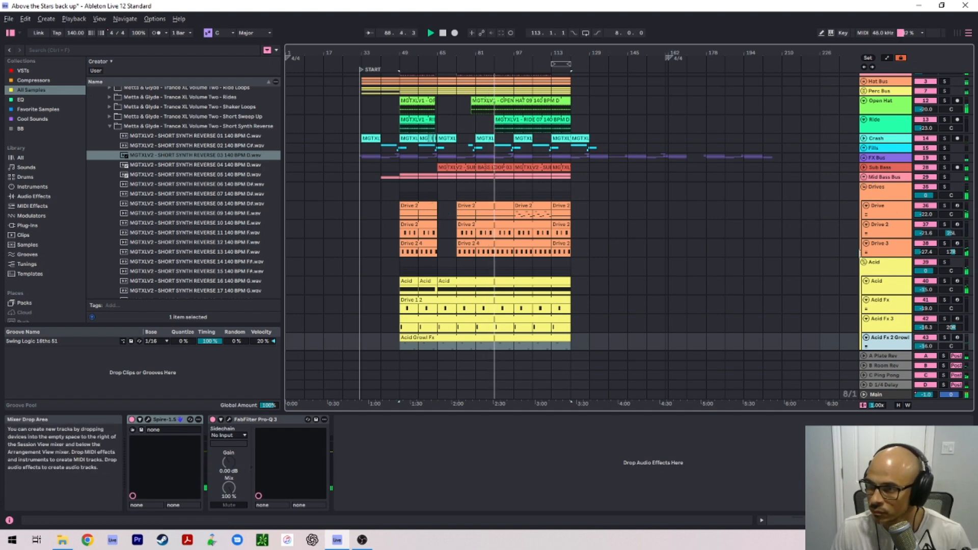
Step: Look over the Drives, Acid and pad tracks as the arrangement plays, and stop playback at bar 93
scroll(455, 263, down, 2)
scroll(455, 263, down, 2)
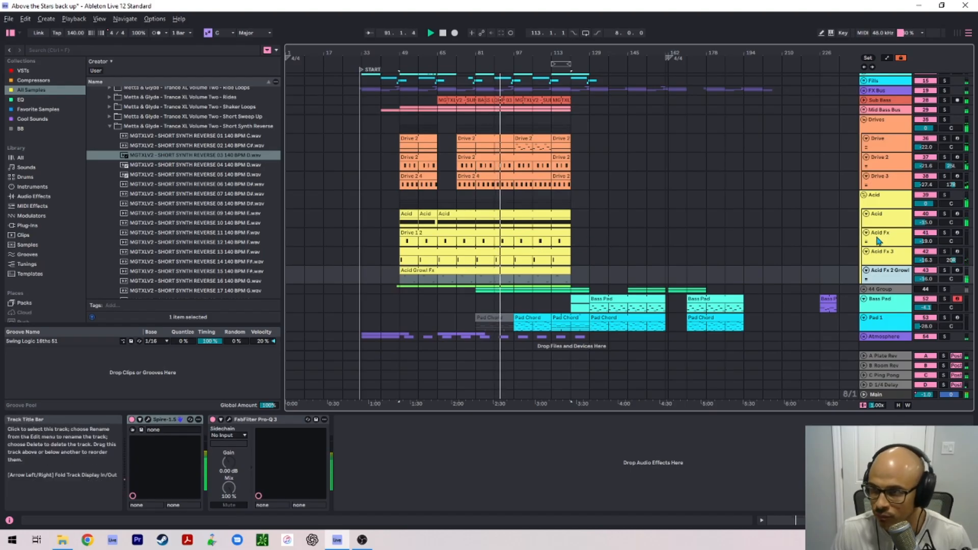
scroll(628, 239, up, 6)
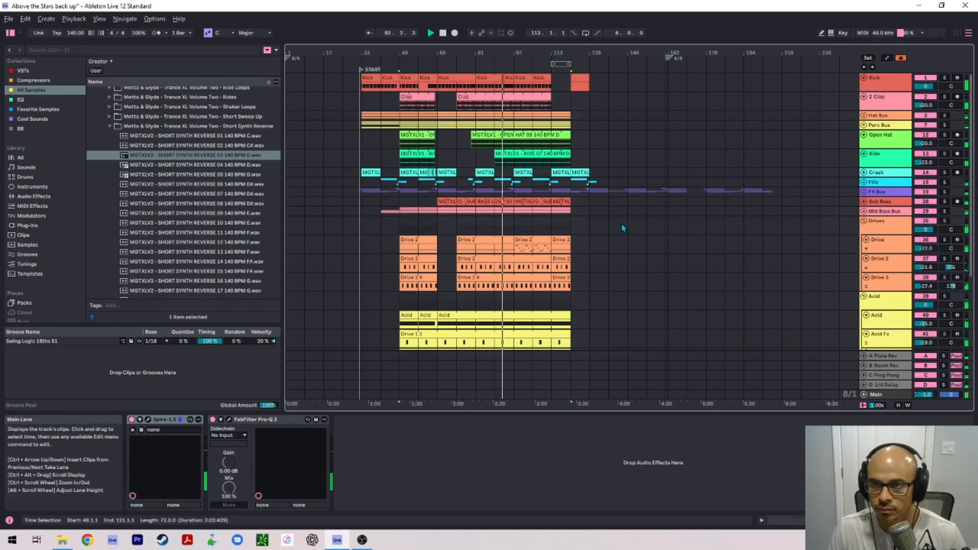
scroll(532, 210, down, 2)
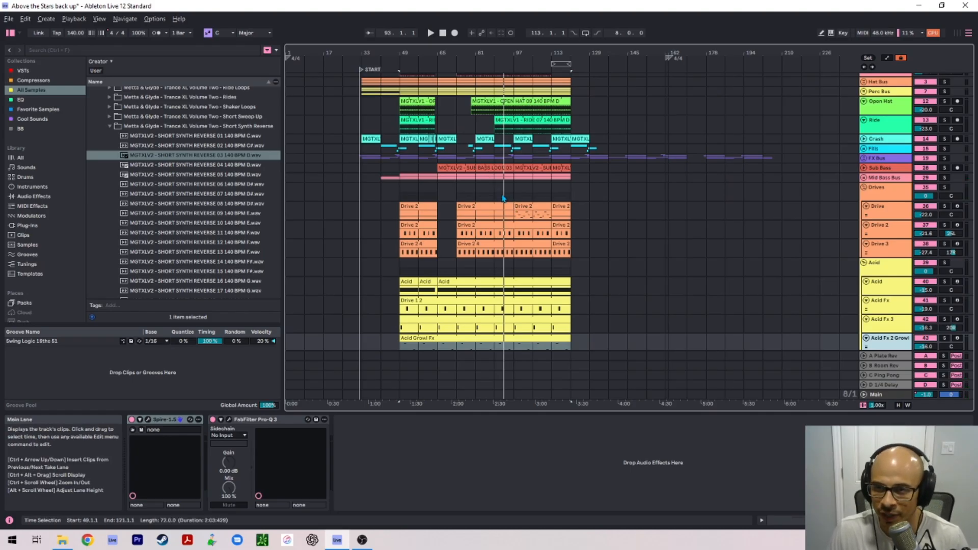
scroll(501, 204, down, 5)
scroll(486, 239, up, 4)
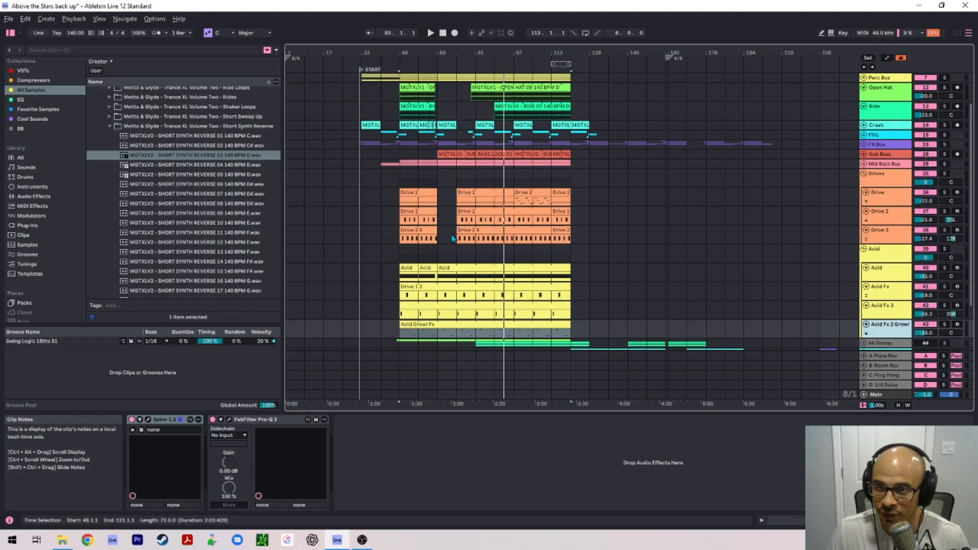
Step: Solo the Drives group, then switch the solo to the Acid track and play its long Acid clip from bar 65
click(888, 182)
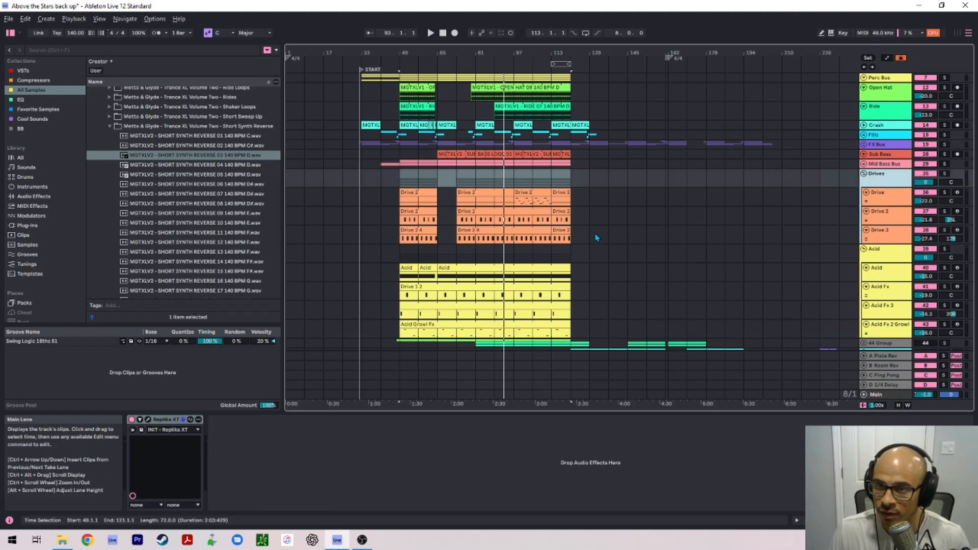
click(944, 174)
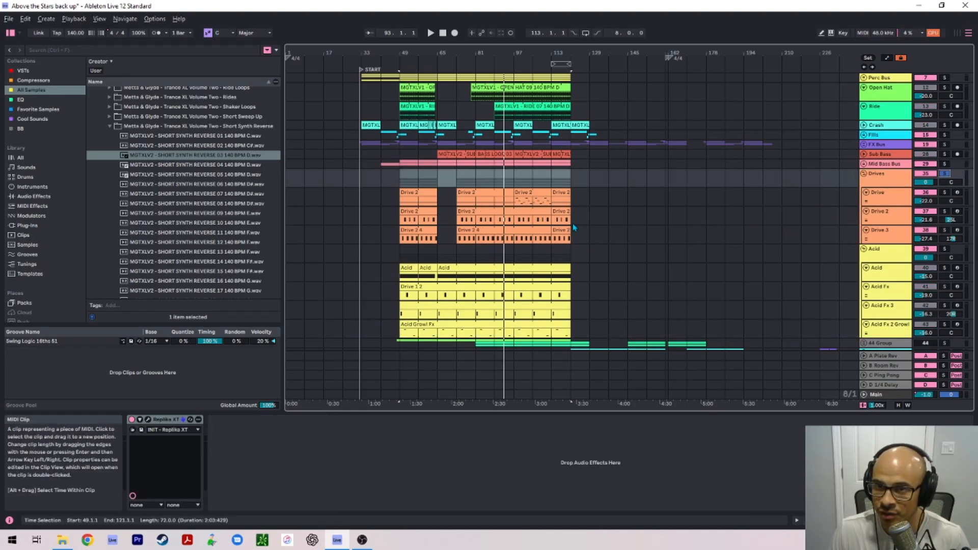
click(945, 268)
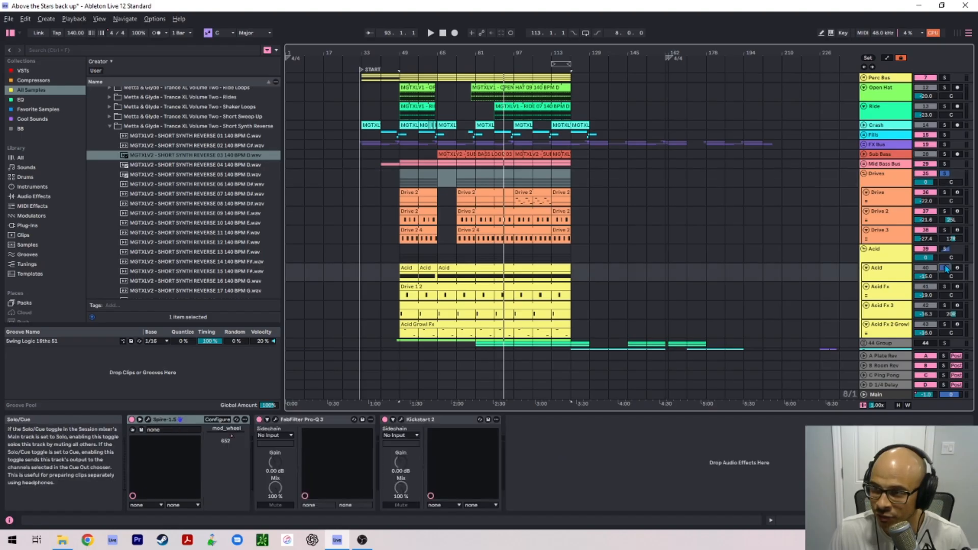
click(481, 270)
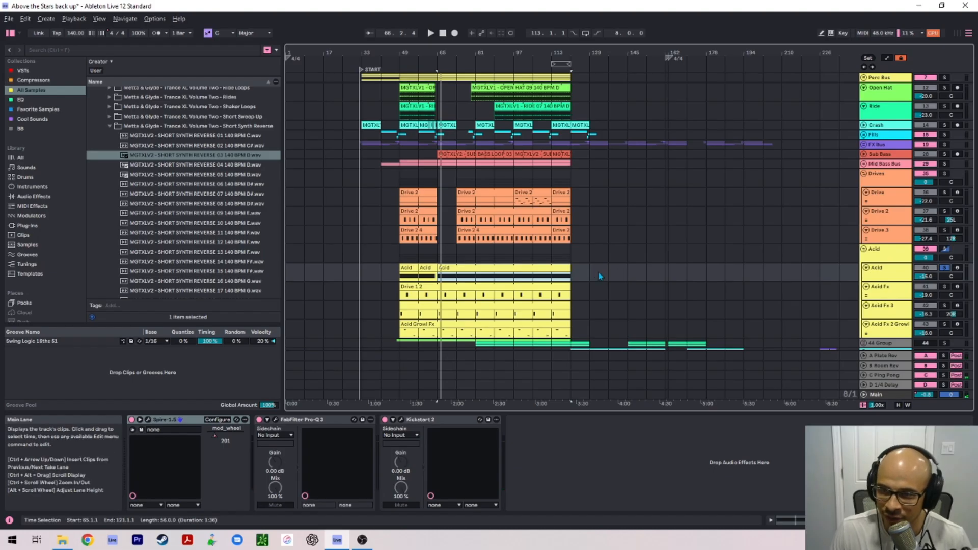
scroll(591, 275, down, 2)
scroll(466, 263, up, 5)
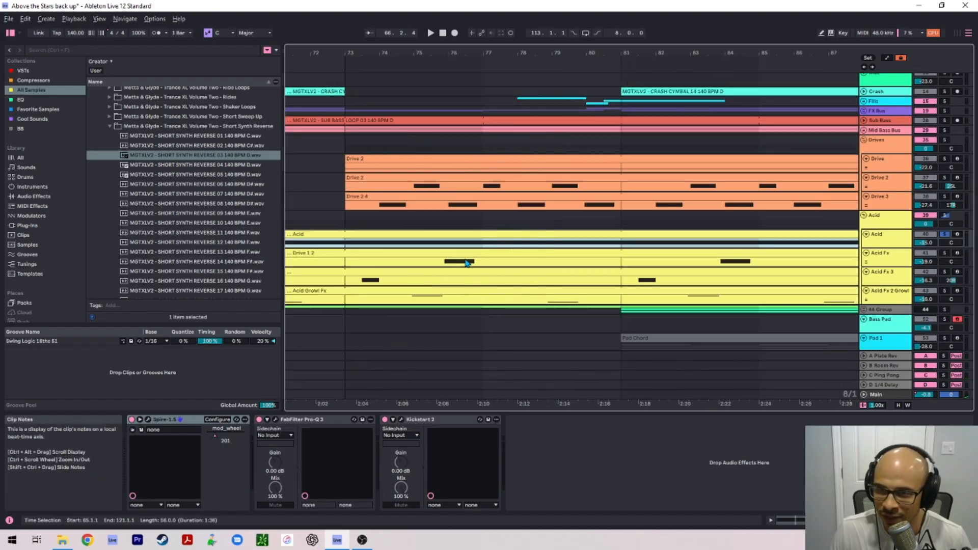
Step: Solo the Acid group and play its tracks from the long Acid clip at bar 65
scroll(466, 263, down, 5)
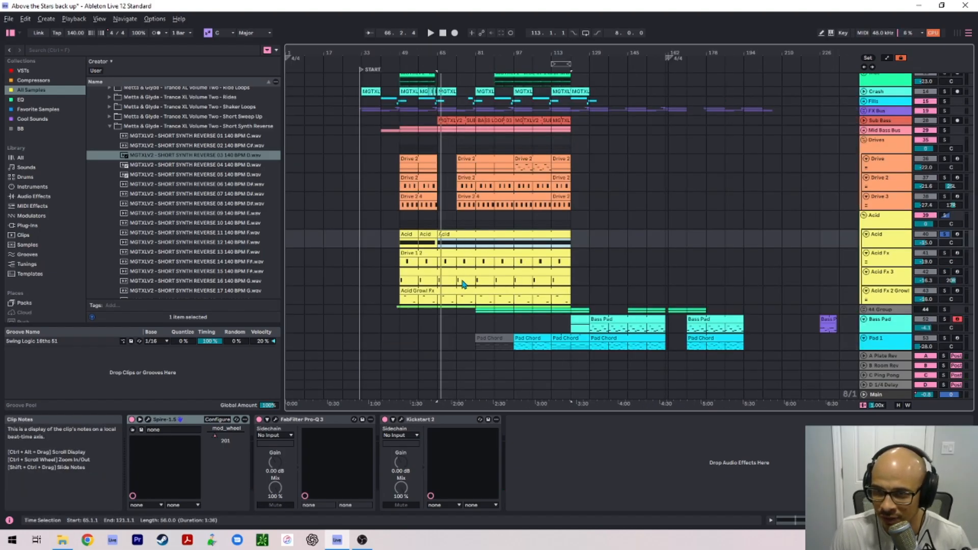
scroll(461, 284, up, 5)
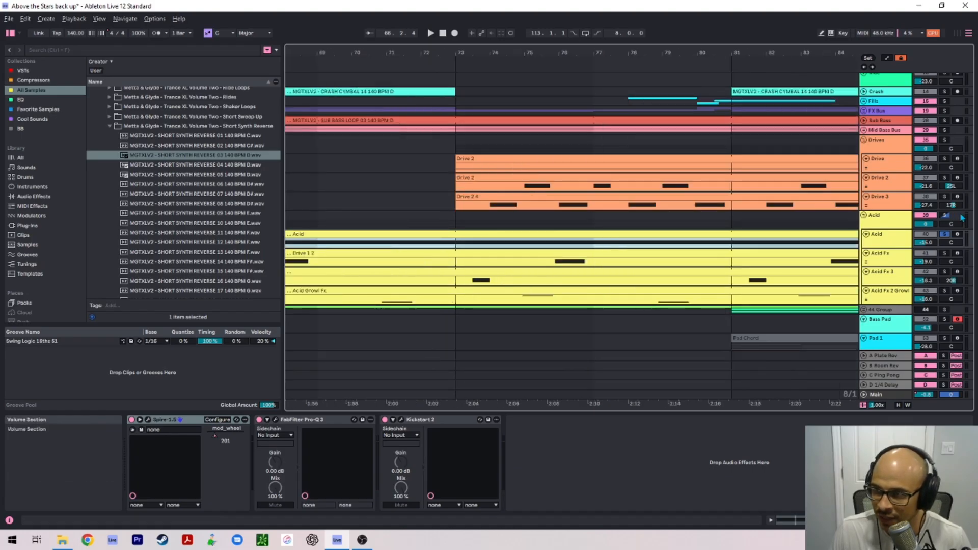
click(946, 215)
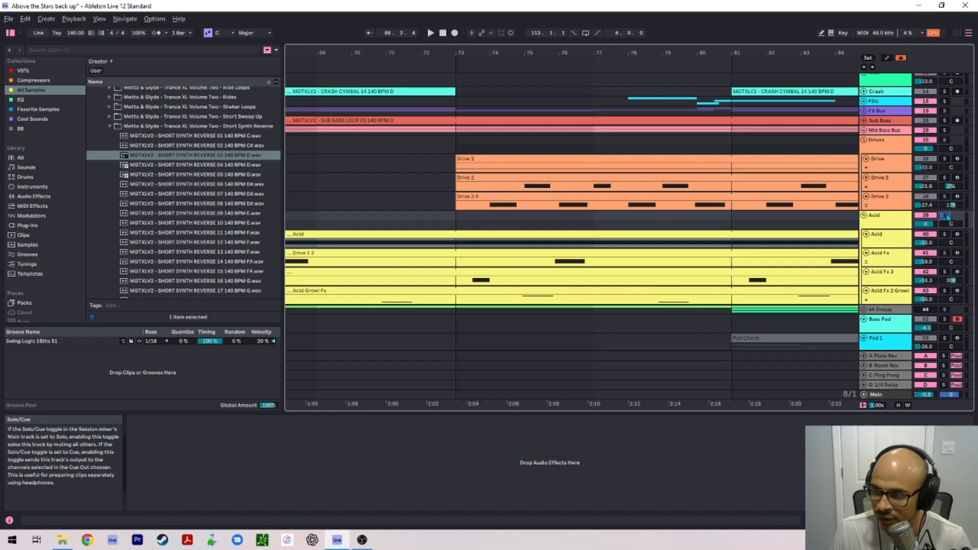
key(w)
click(445, 233)
key(space)
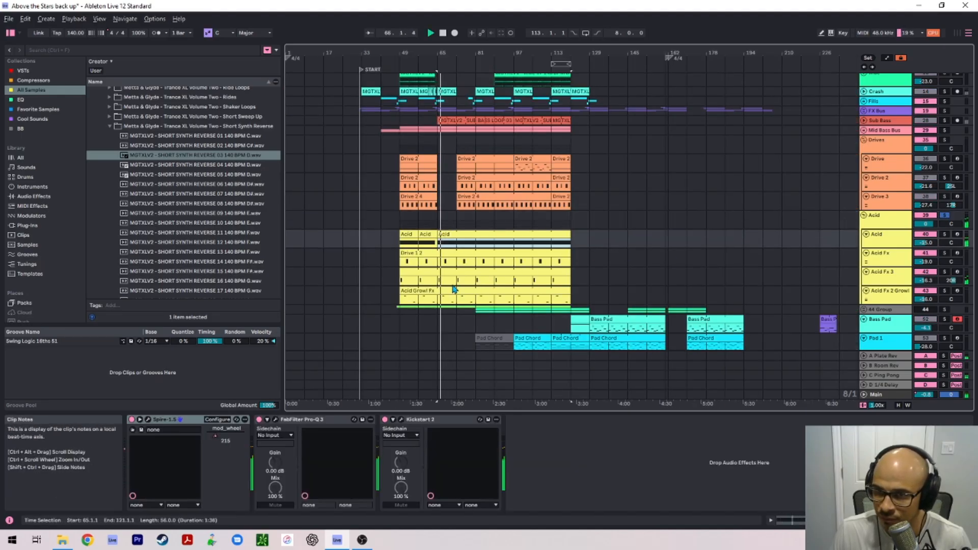
scroll(456, 289, up, 5)
scroll(439, 275, left, 6)
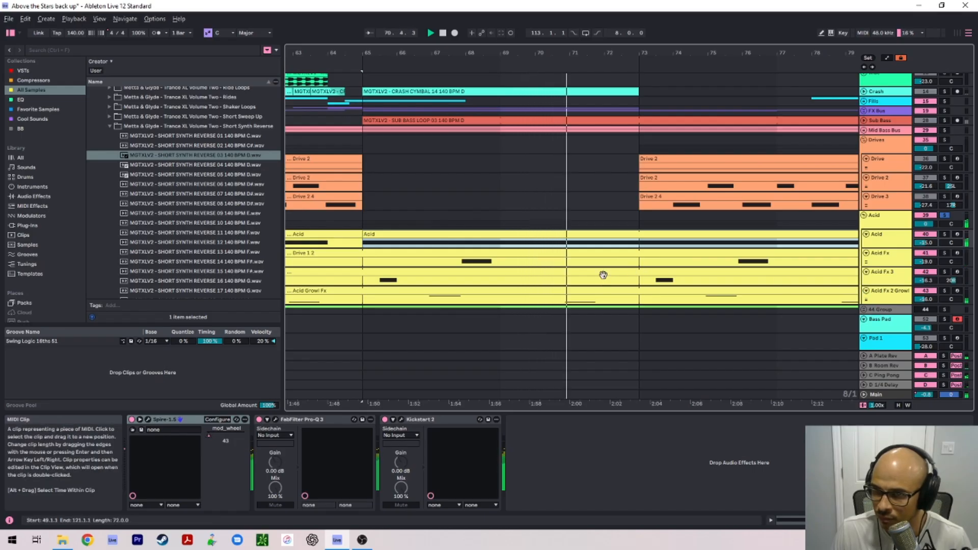
Step: Switch the solo to the Drives group and play it from the first Drive 2 clip at bar 49
scroll(835, 285, up, 2)
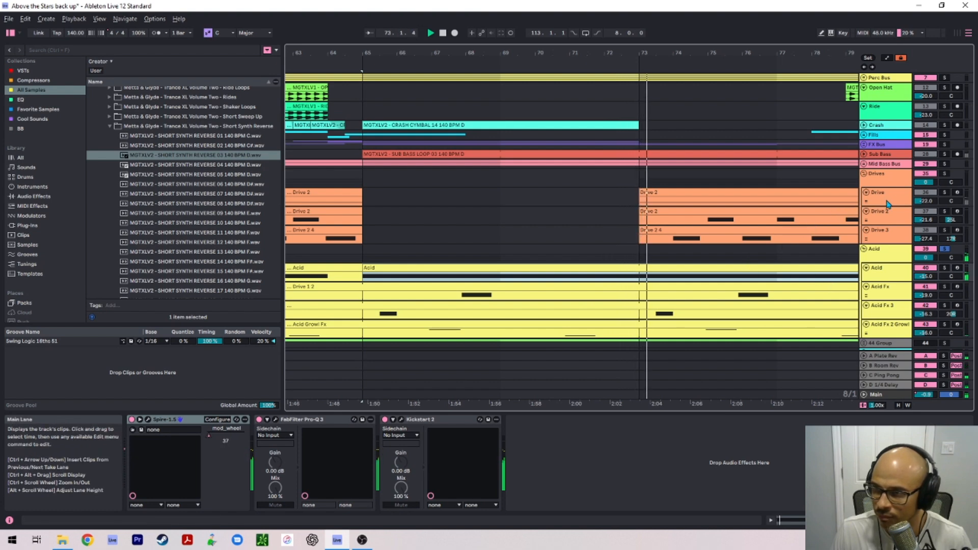
click(944, 174)
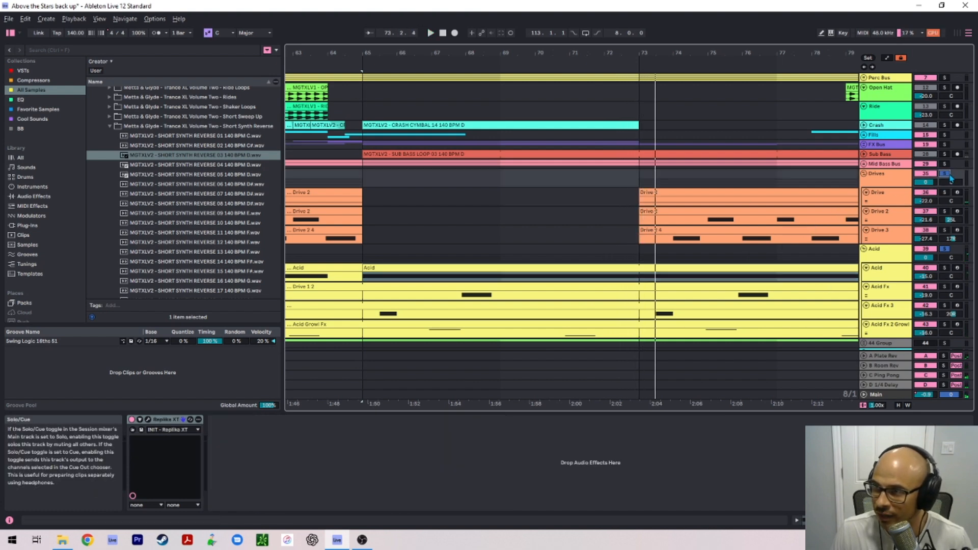
scroll(438, 219, left, 5)
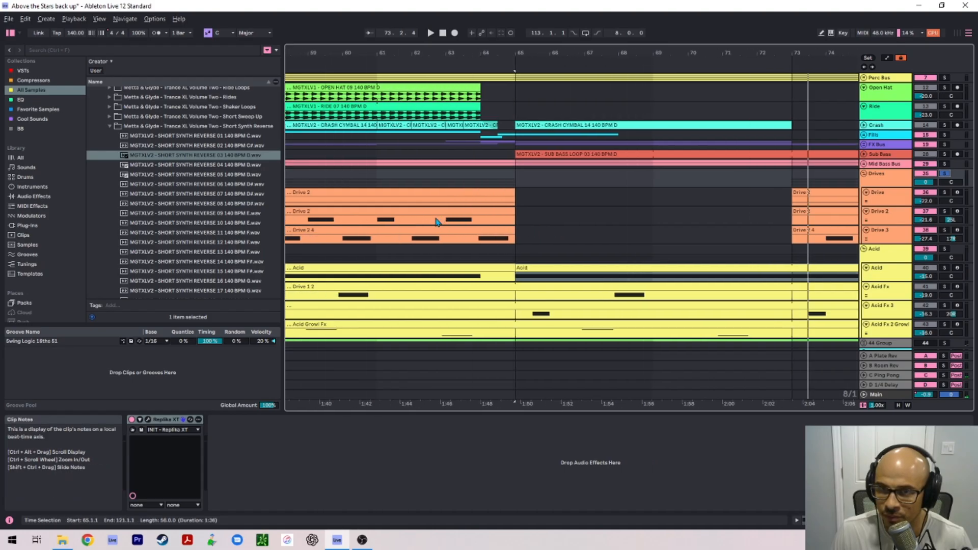
click(426, 204)
key(space)
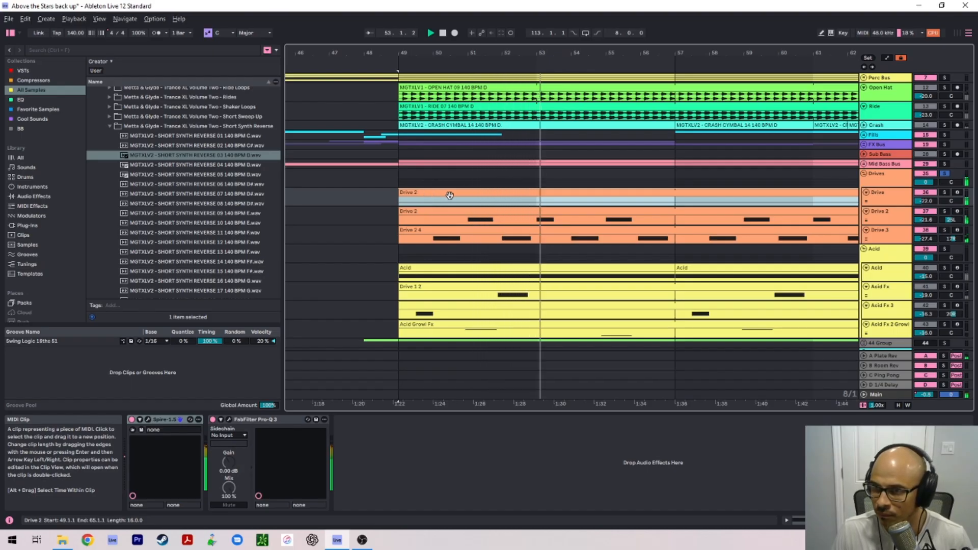
scroll(478, 205, right, 5)
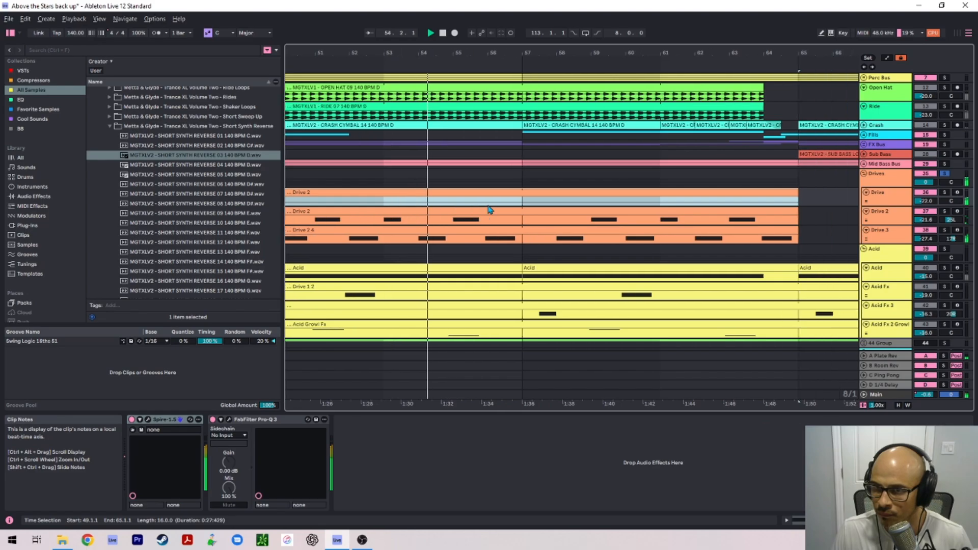
scroll(489, 208, down, 10)
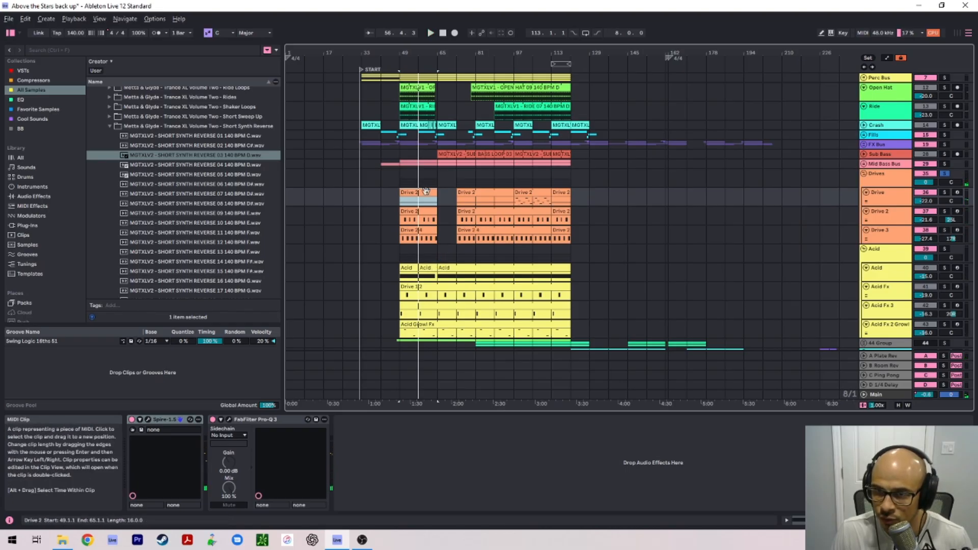
Step: Add the Acid group, Kick and Hat Bus to the soloed Drives and play them together from bar 49
click(944, 251)
scroll(944, 255, up, 3)
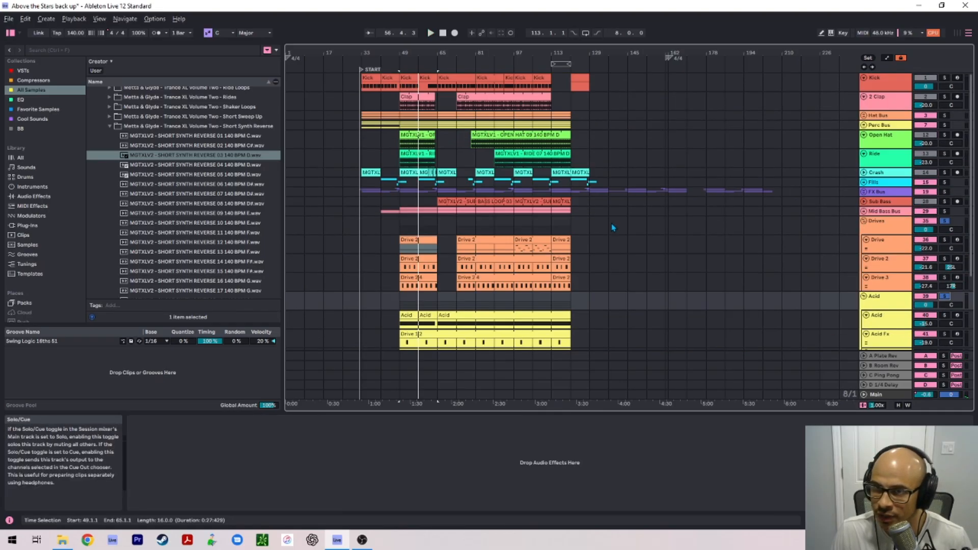
click(944, 78)
click(944, 115)
key(space)
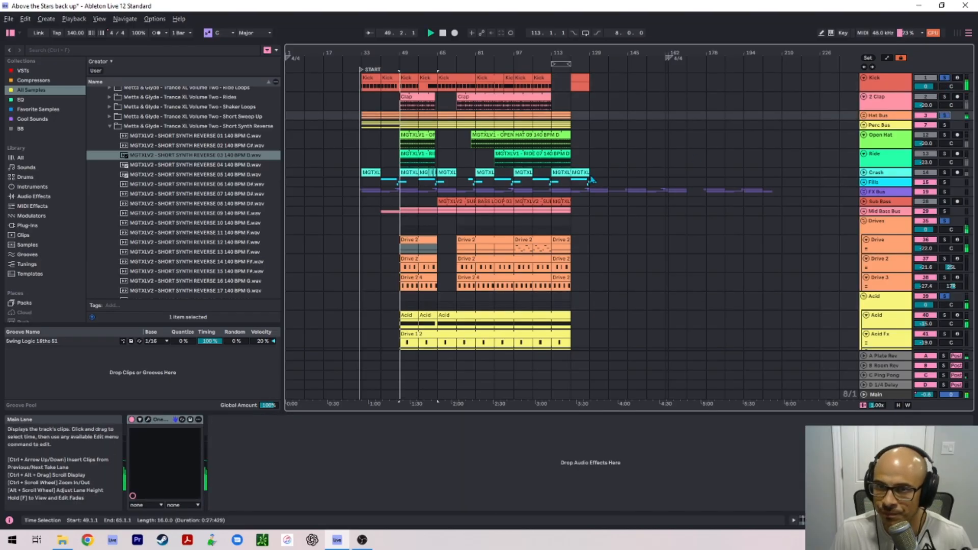
scroll(423, 252, down, 4)
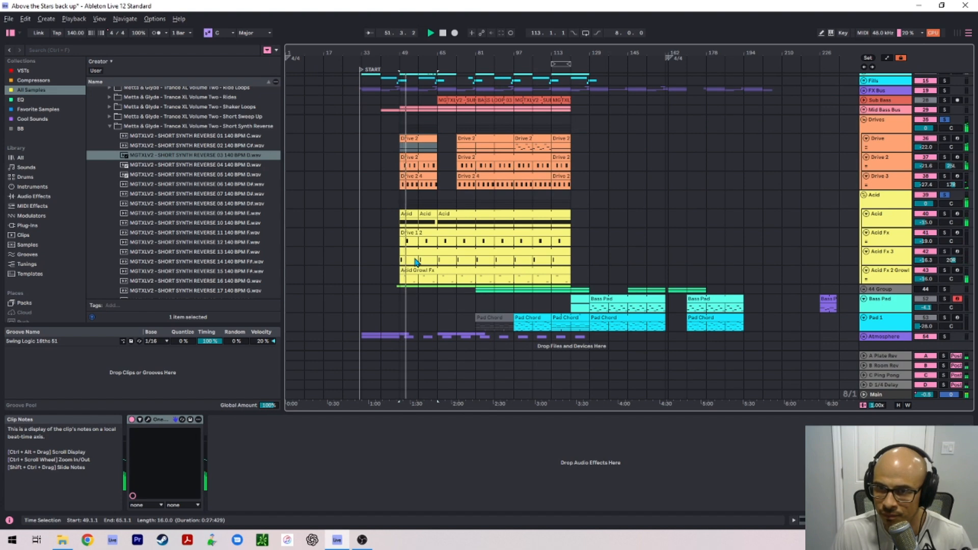
click(897, 124)
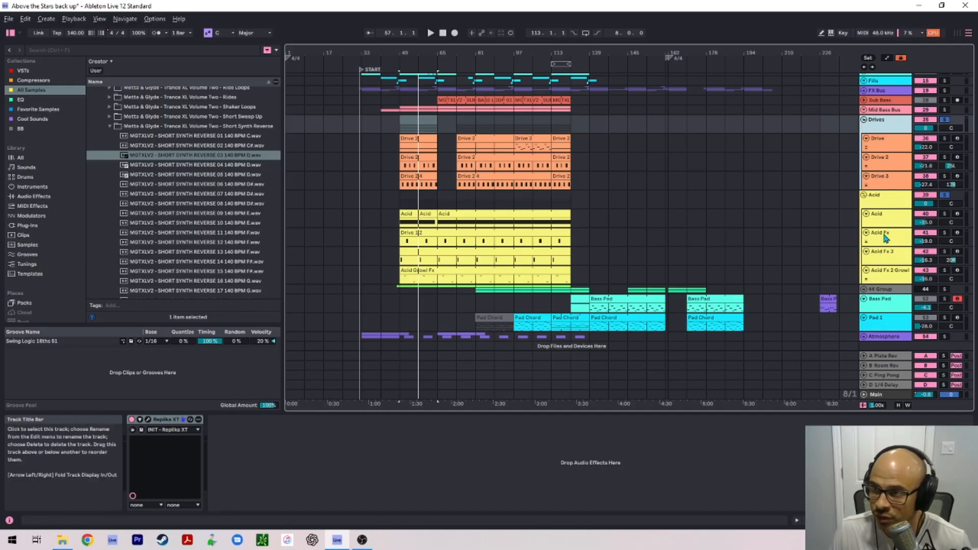
Step: Add the Mid Bass Bus and Perc Bus to the solo and replay the section from bar 49
scroll(600, 172, up, 3)
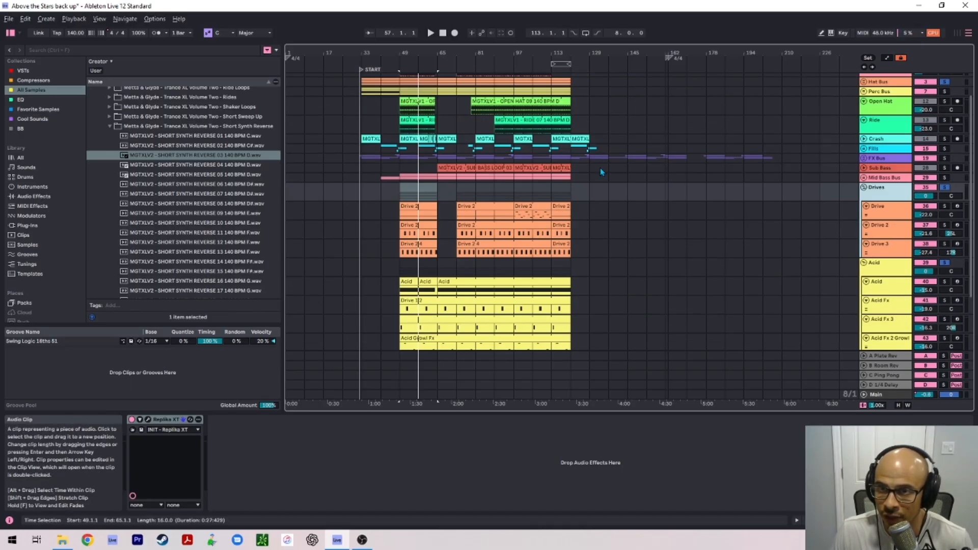
click(945, 178)
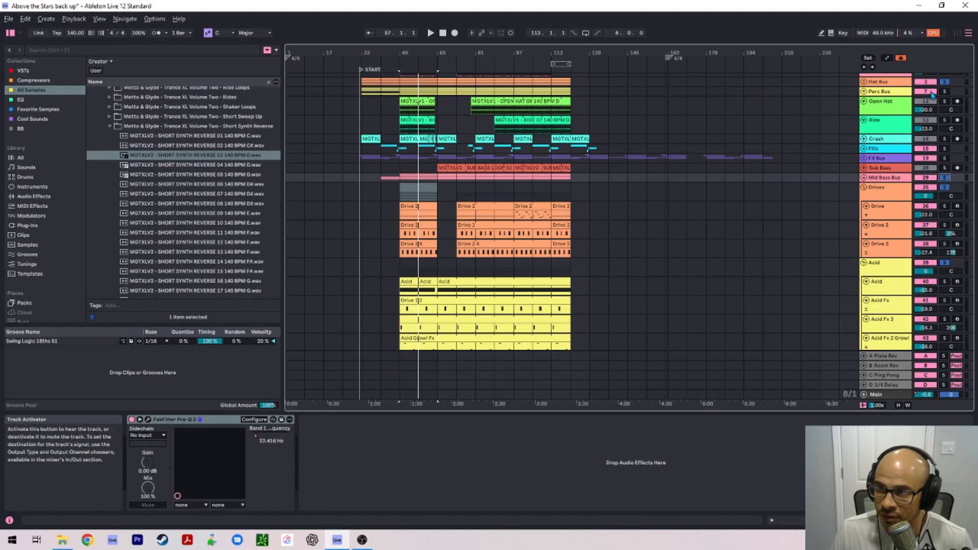
click(944, 92)
key(space)
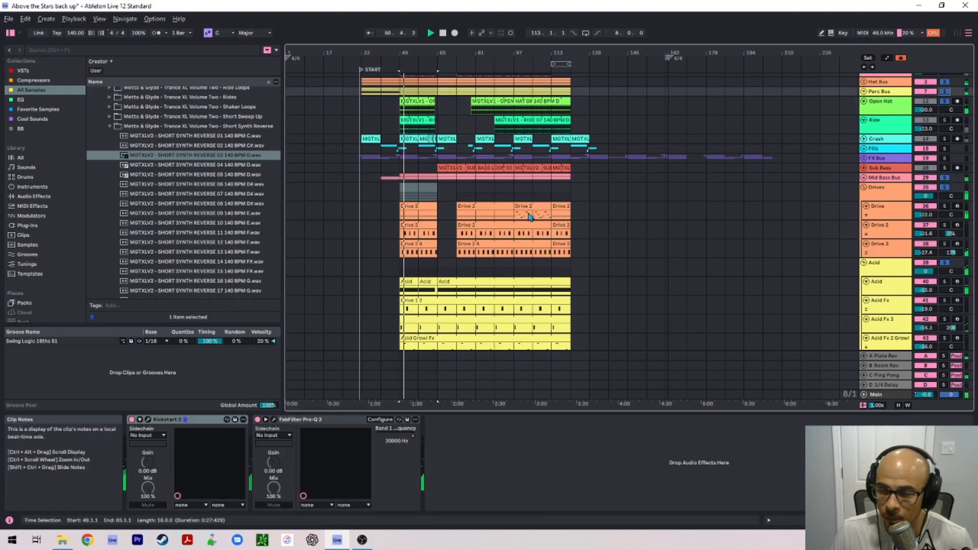
scroll(562, 235, down, 3)
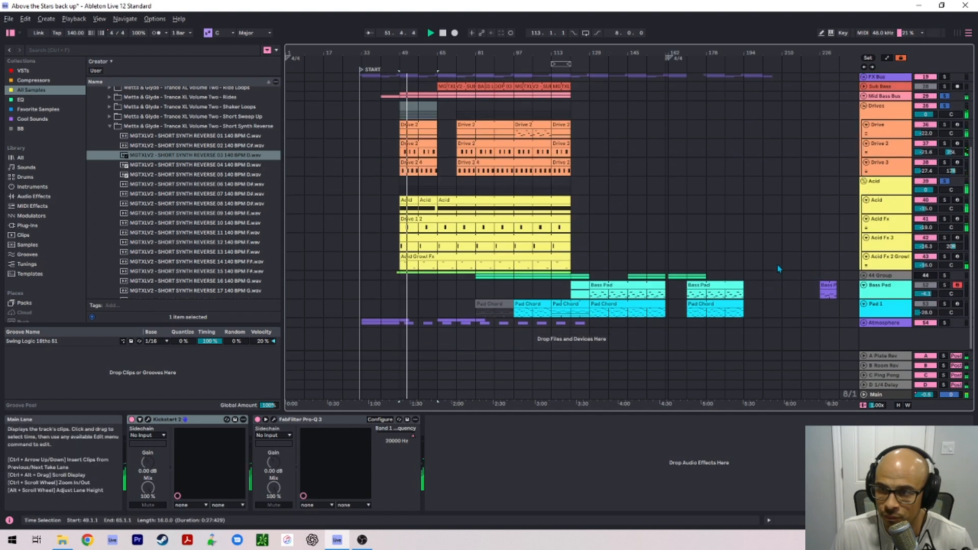
scroll(776, 260, up, 4)
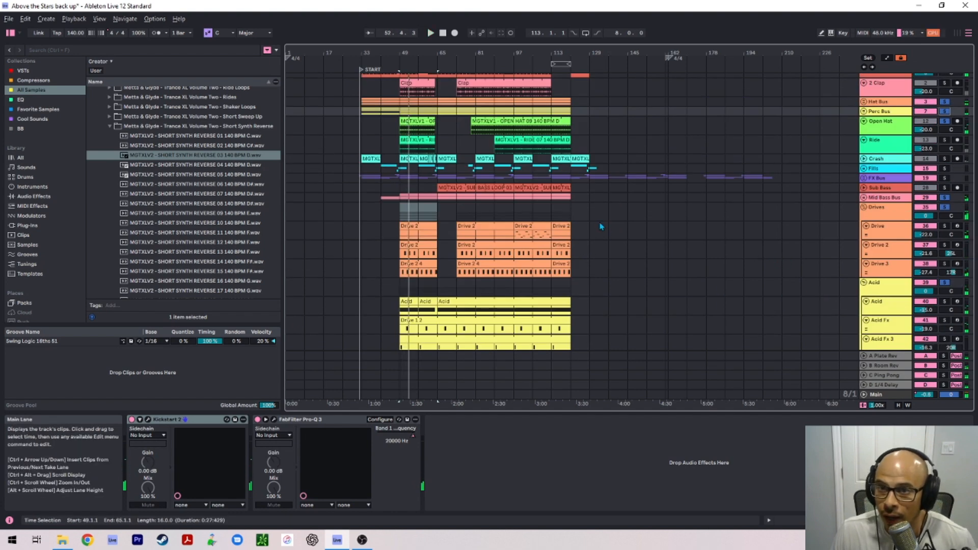
Step: Unfold the Atmosphere group, solo its first track and play the ATMOSPHERE 024 clip from bar 33
scroll(599, 214, down, 4)
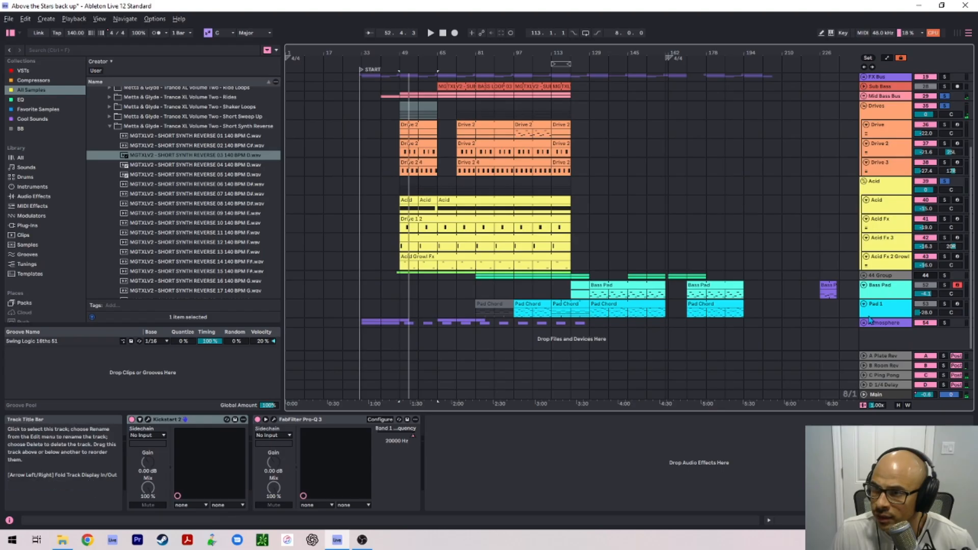
scroll(776, 310, down, 2)
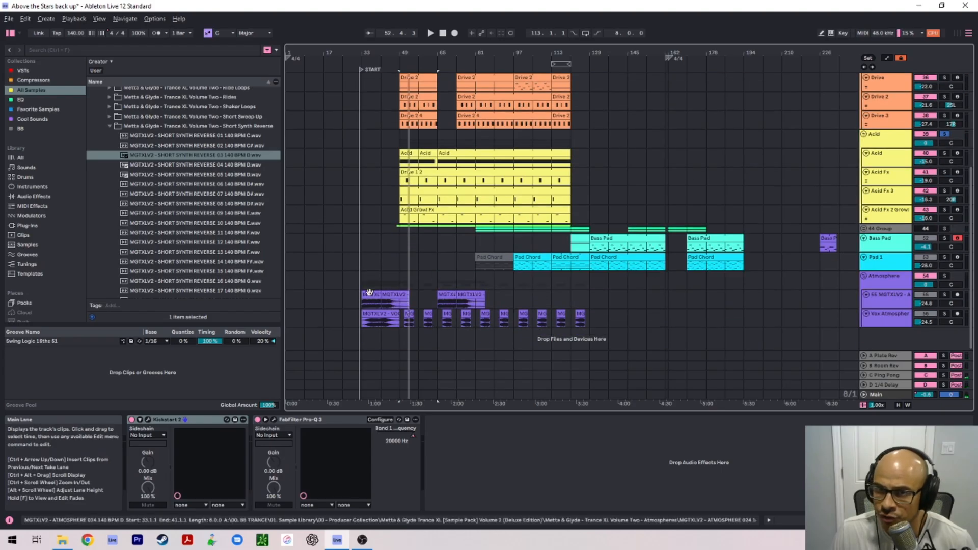
click(390, 314)
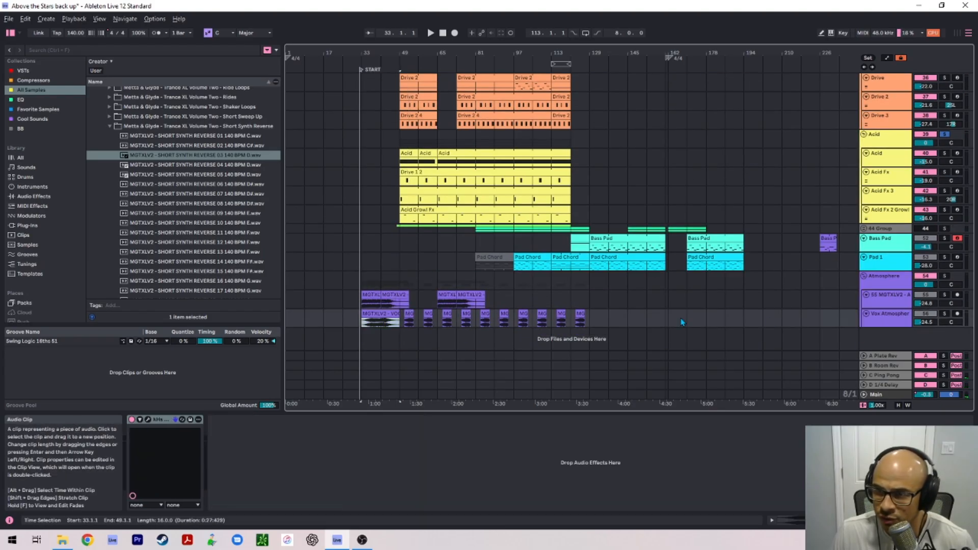
click(944, 296)
click(943, 296)
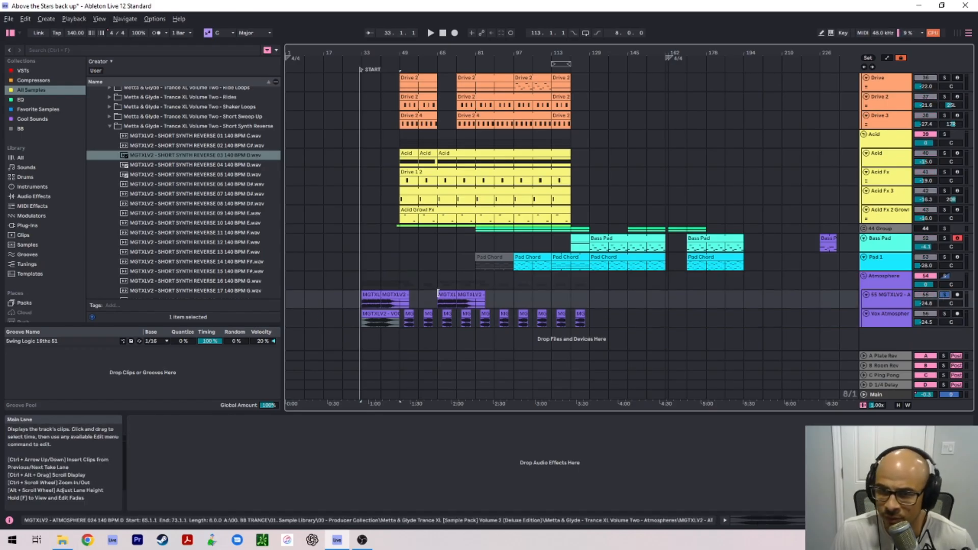
click(387, 296)
click(372, 296)
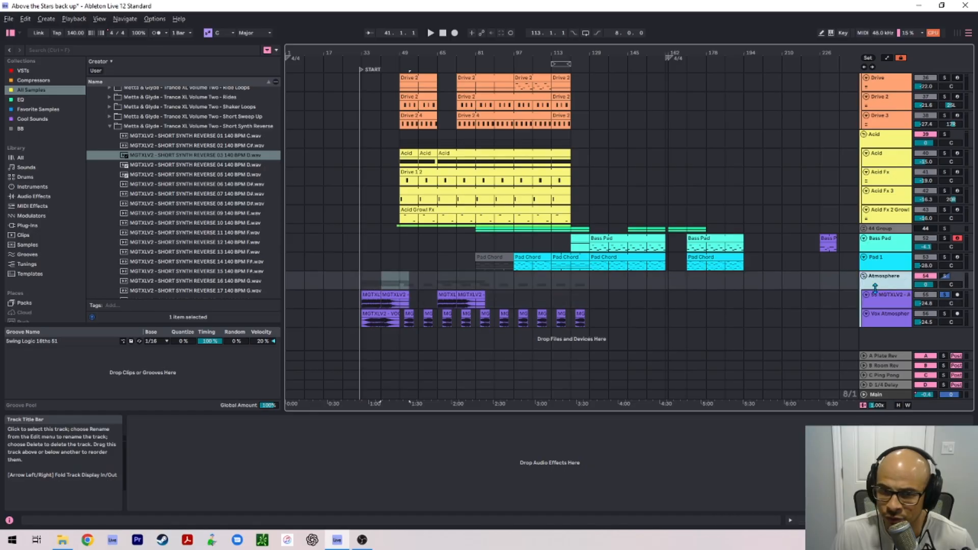
key(space)
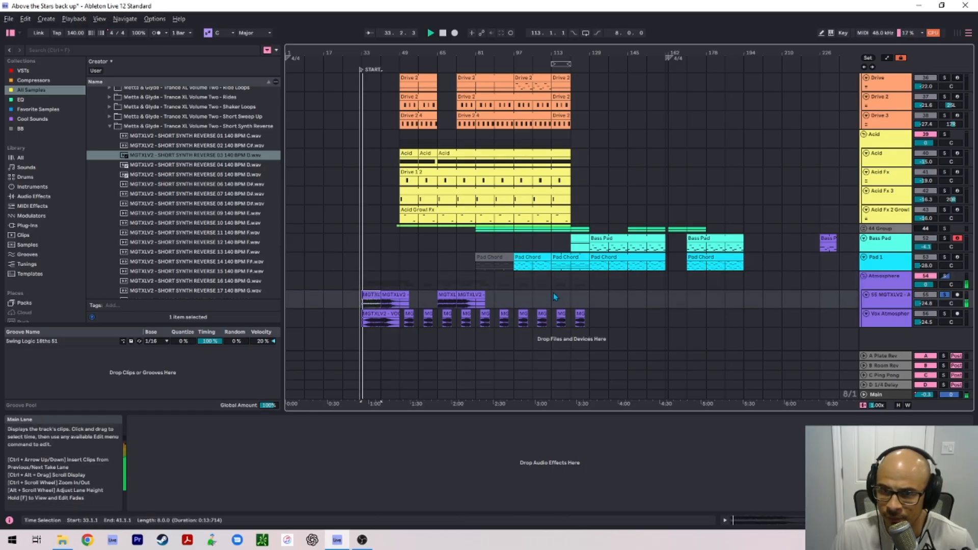
Step: Replay the soloed ATMOSPHERE 024 clip from bar 33 and examine its waveform up close
scroll(361, 301, up, 5)
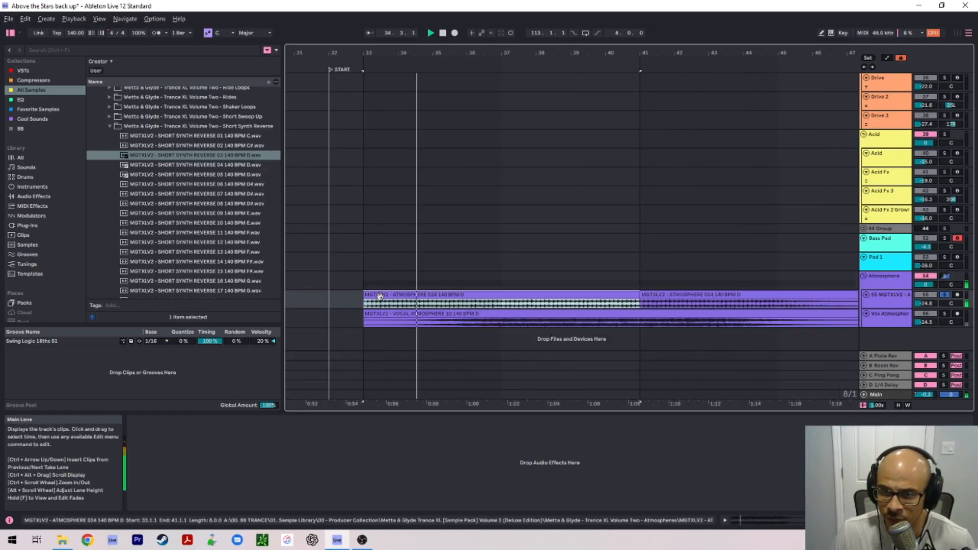
key(space)
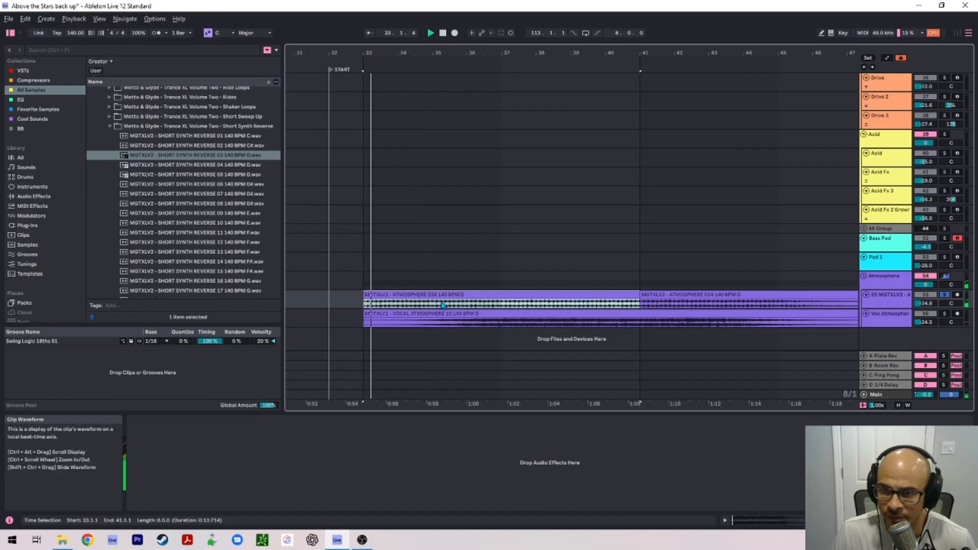
scroll(442, 305, up, 3)
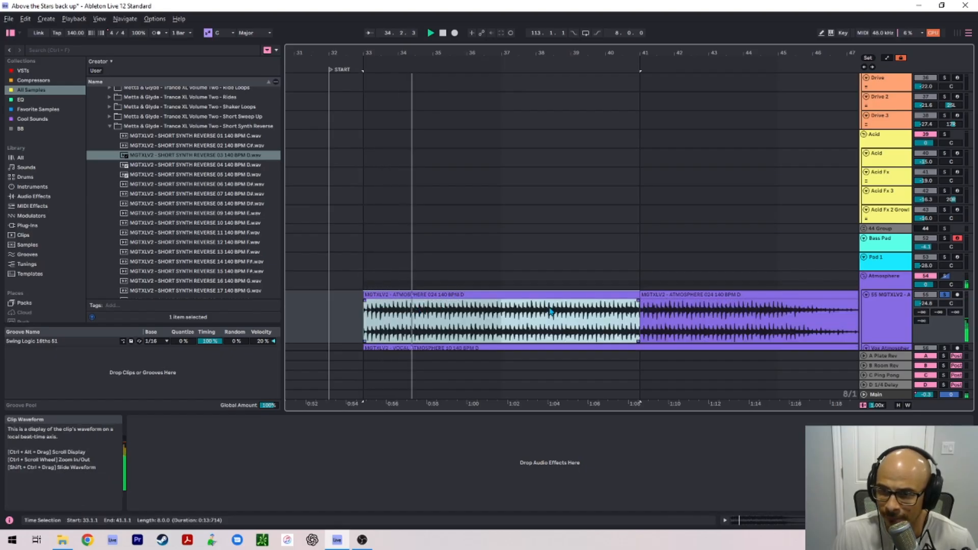
scroll(677, 294, down, 3)
scroll(622, 283, up, 1)
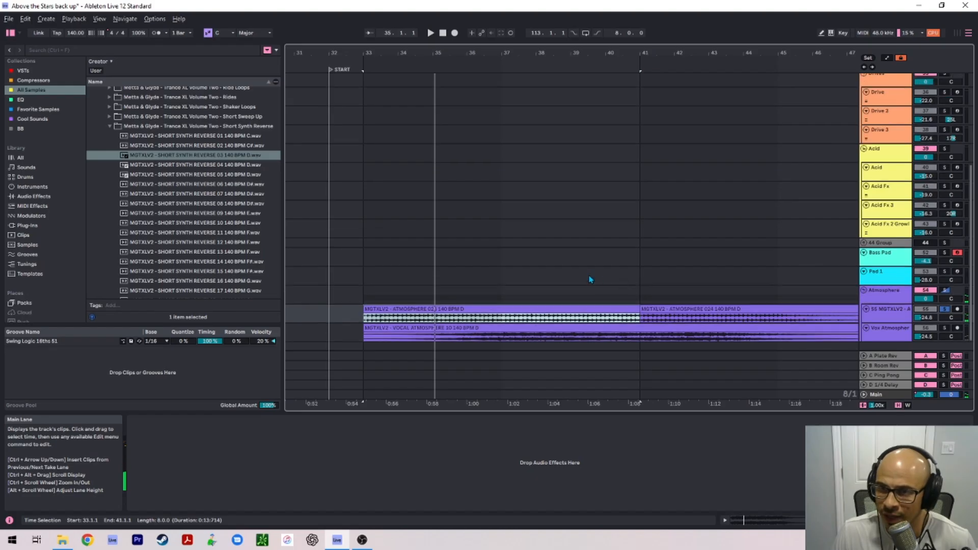
Step: Look over the full arrangement, from the Kick track down through the Drives, Acid and Pluck Bus tracks
key(w)
scroll(419, 239, up, 5)
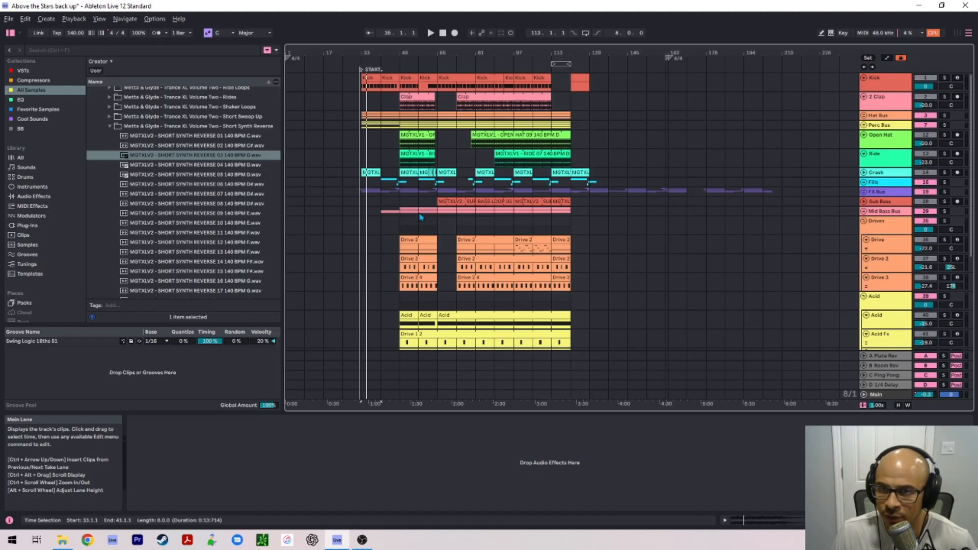
scroll(420, 216, down, 5)
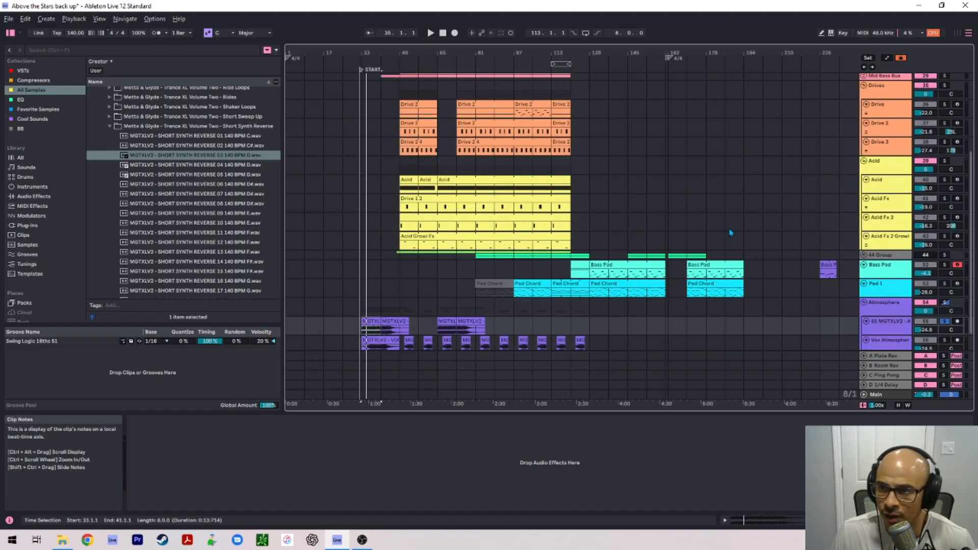
scroll(830, 240, up, 5)
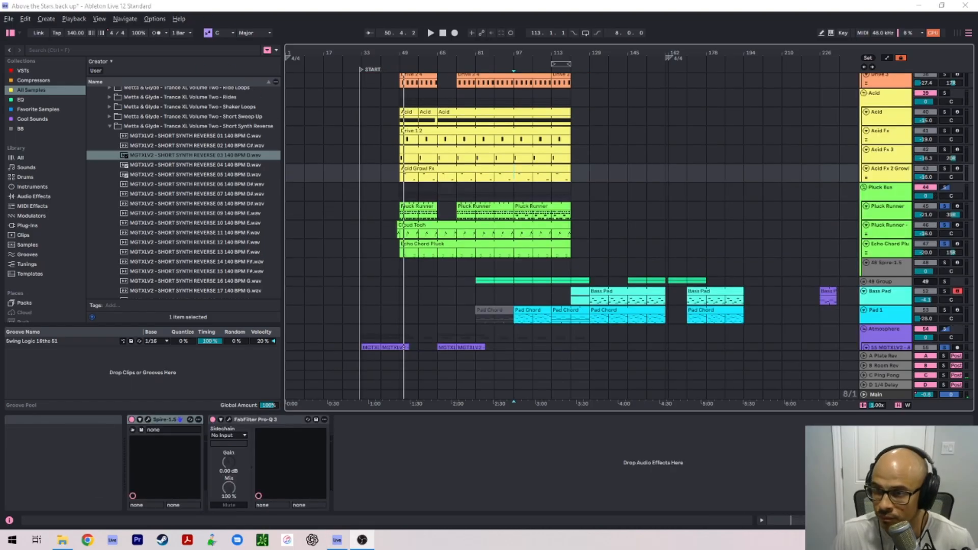
scroll(427, 229, up, 10)
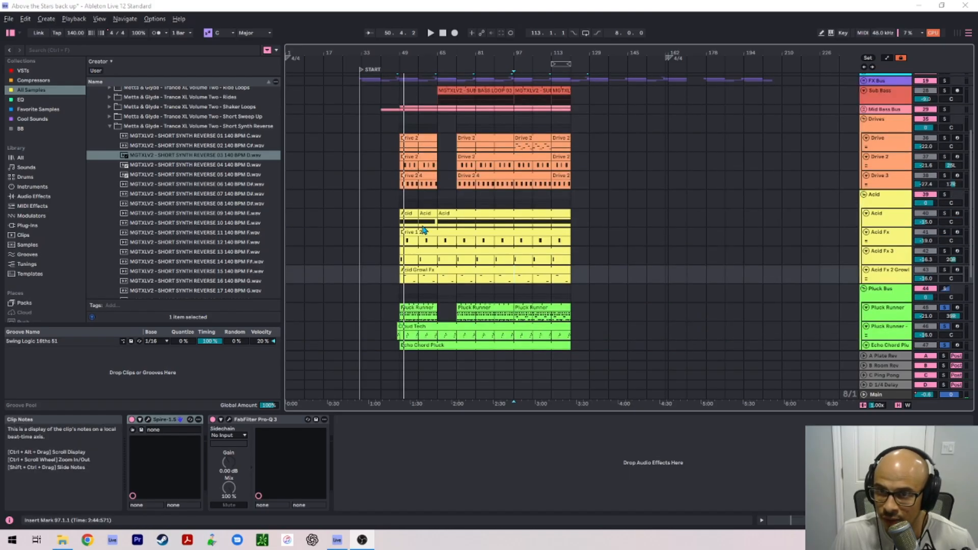
scroll(450, 241, down, 3)
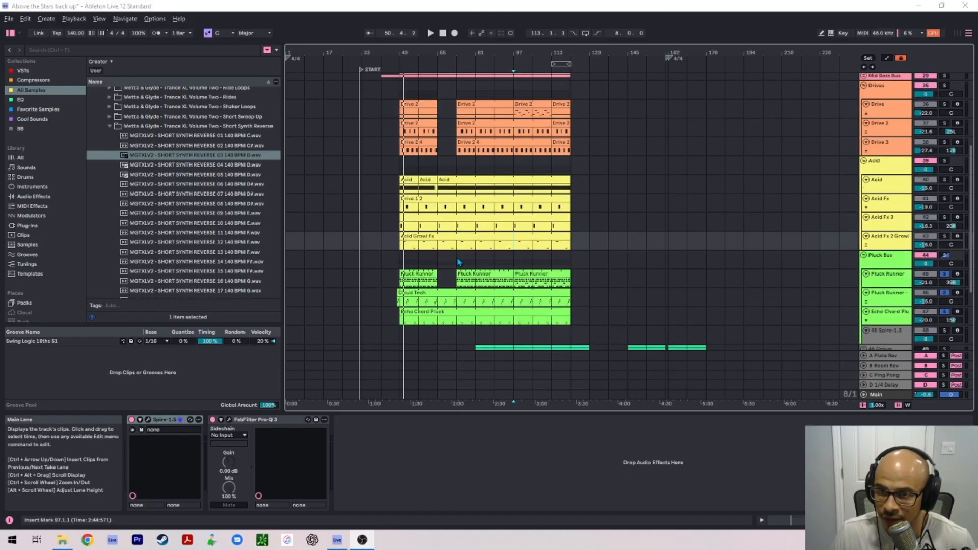
Step: Select bars 49 to 65 of the first clip on the Pluck Runner track
scroll(458, 263, down, 4)
scroll(417, 234, up, 2)
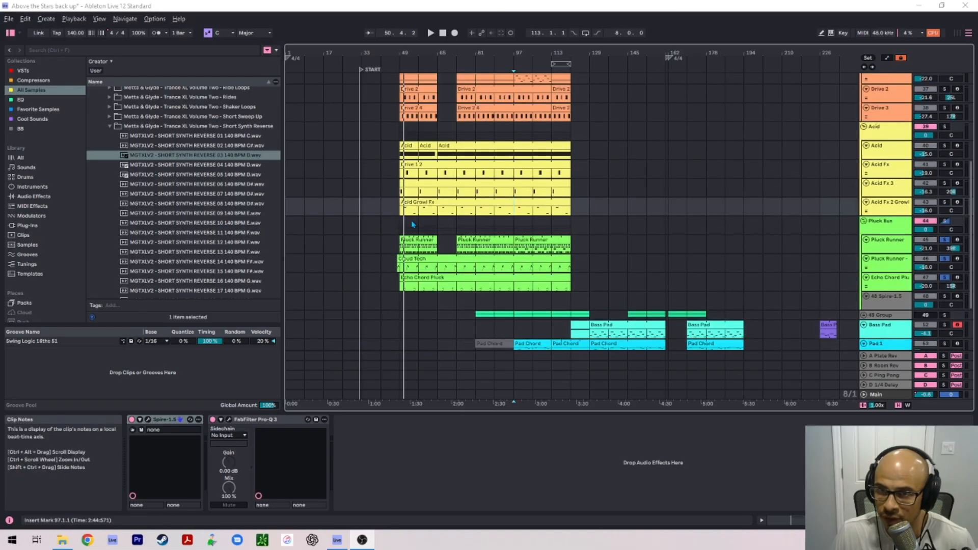
click(413, 224)
drag(405, 230, 430, 230)
key(Down)
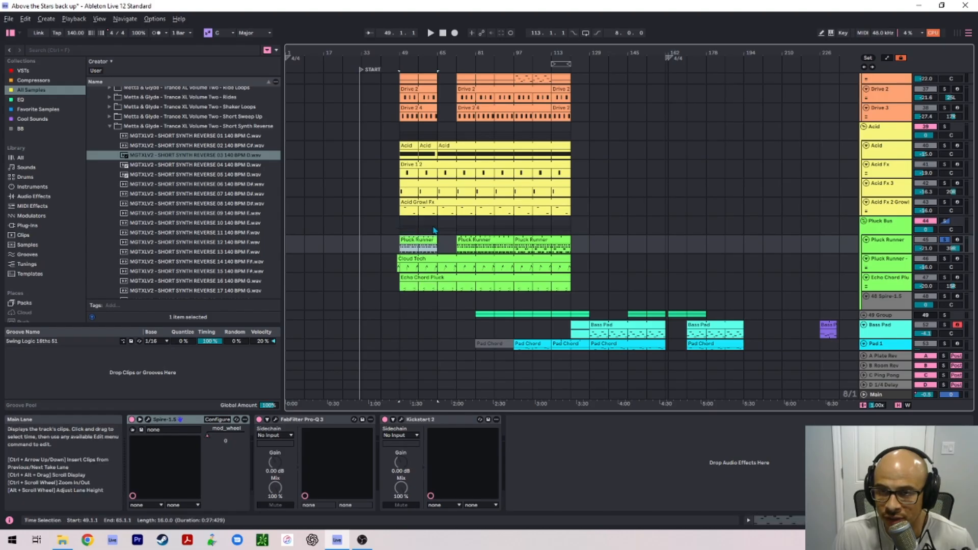
scroll(490, 142, up, 5)
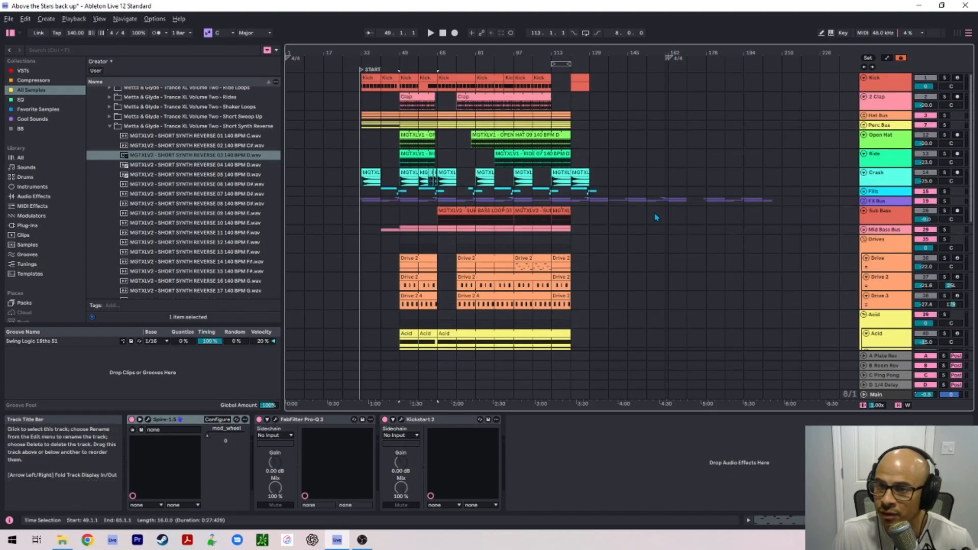
scroll(502, 232, down, 4)
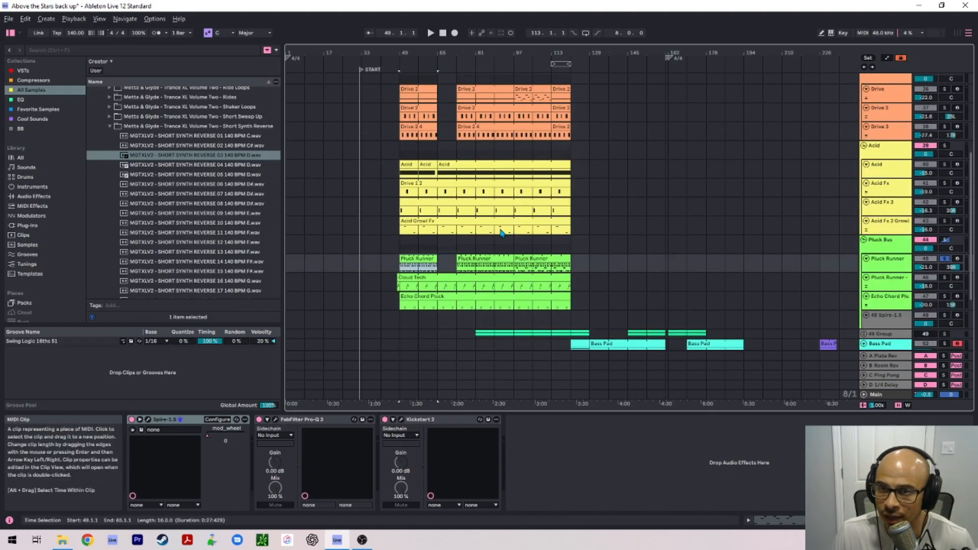
click(413, 251)
click(413, 258)
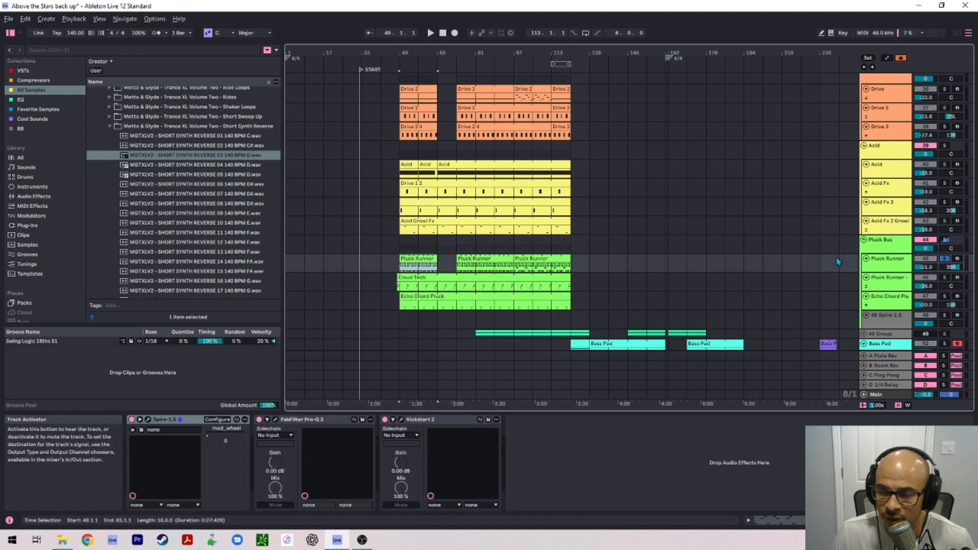
Step: Add the Kick to the Pluck Runner solo and play the arrangement from bar 49
scroll(854, 255, up, 5)
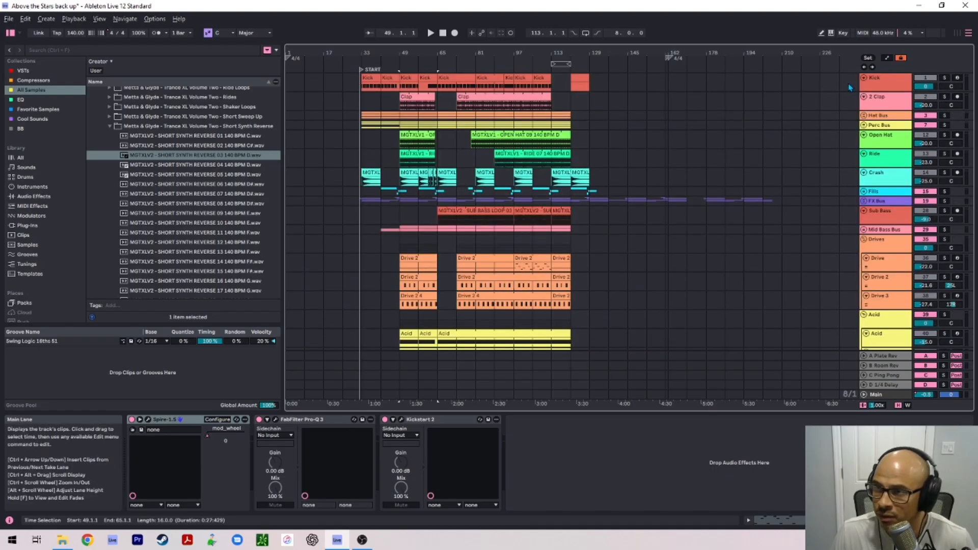
click(944, 79)
key(space)
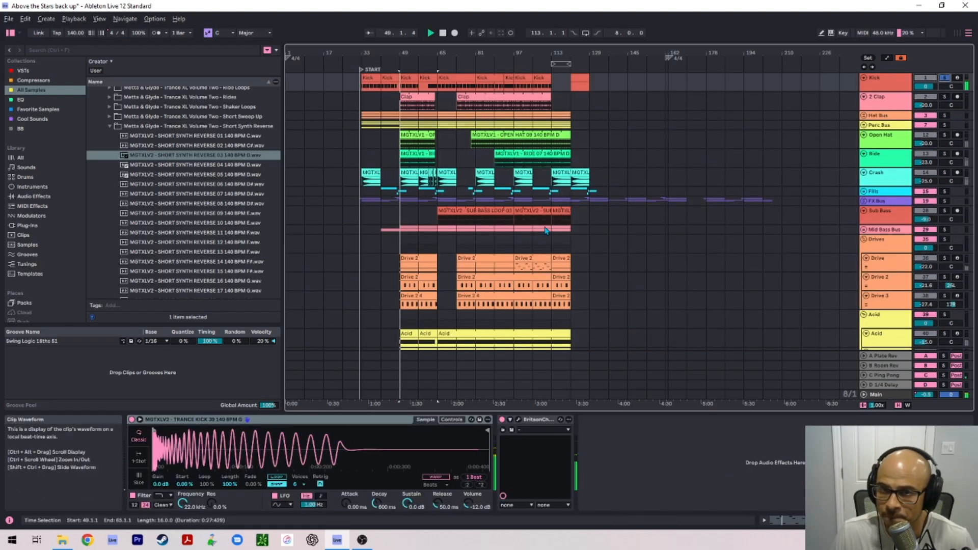
Step: Delete the two deactivated notes at the end of each bar in the first Pluck Runner clip, and return to the arrangement
scroll(433, 229, down, 6)
click(409, 223)
key(ctrl+alt+e)
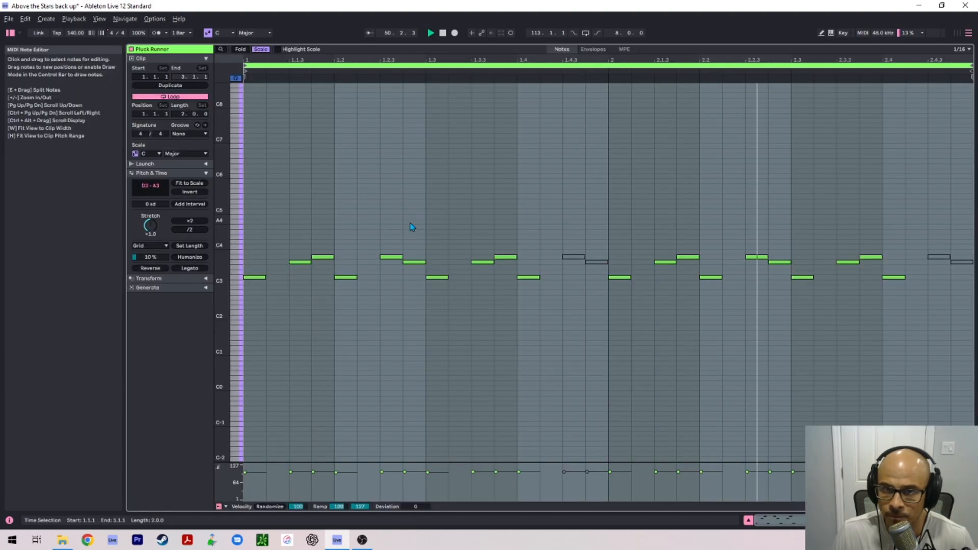
drag(633, 212, 559, 266)
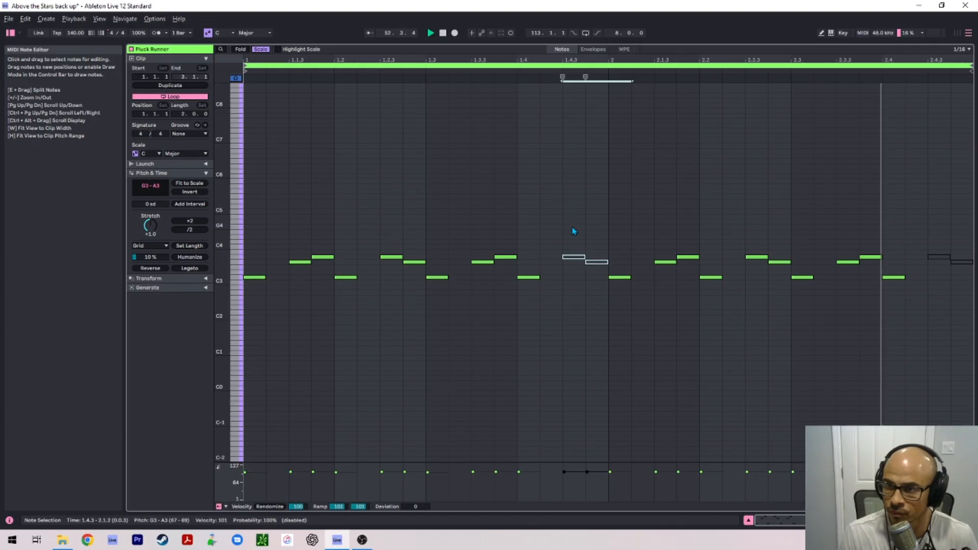
key(Delete)
drag(934, 224, 971, 260)
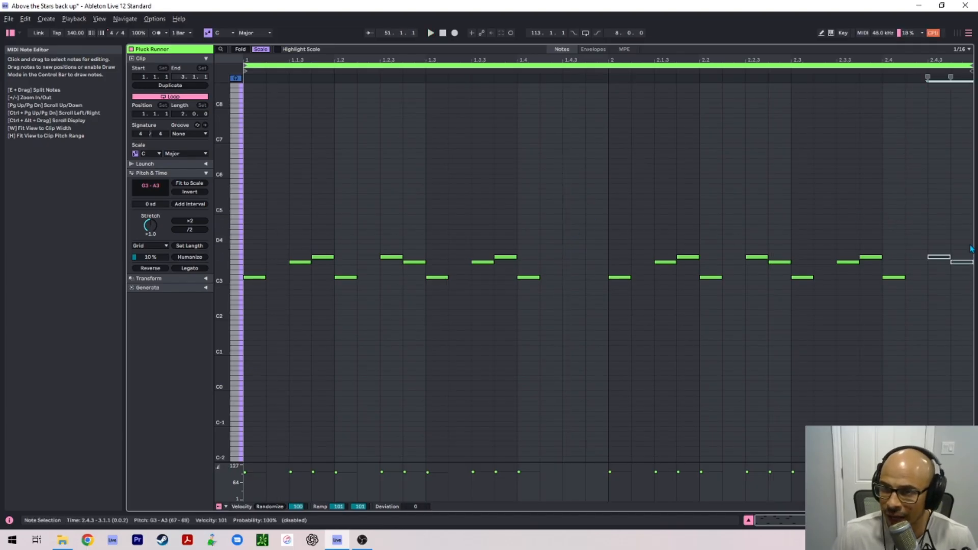
key(Delete)
key(shift+Tab)
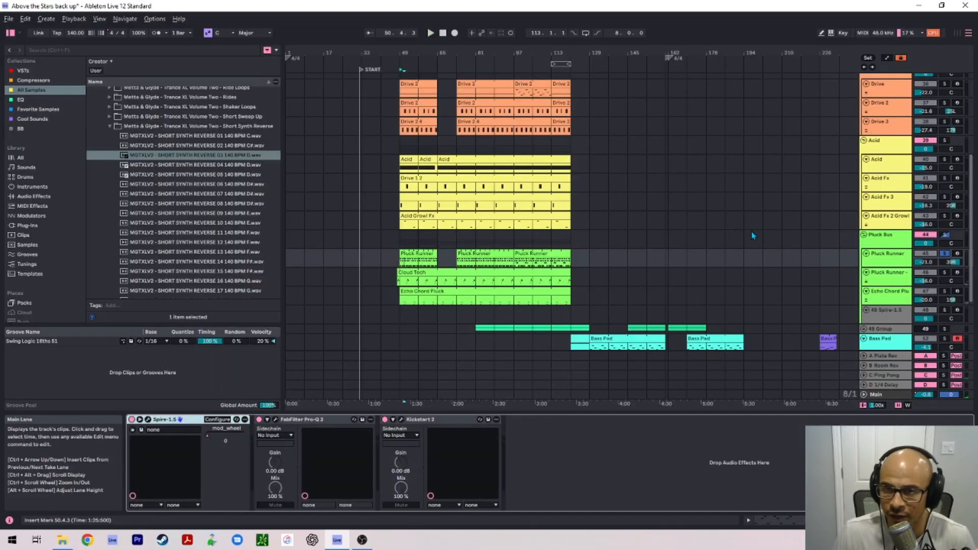
Step: Play the edited Pluck Runner clip from bar 49 and check its notes in the note editor
click(412, 255)
key(space)
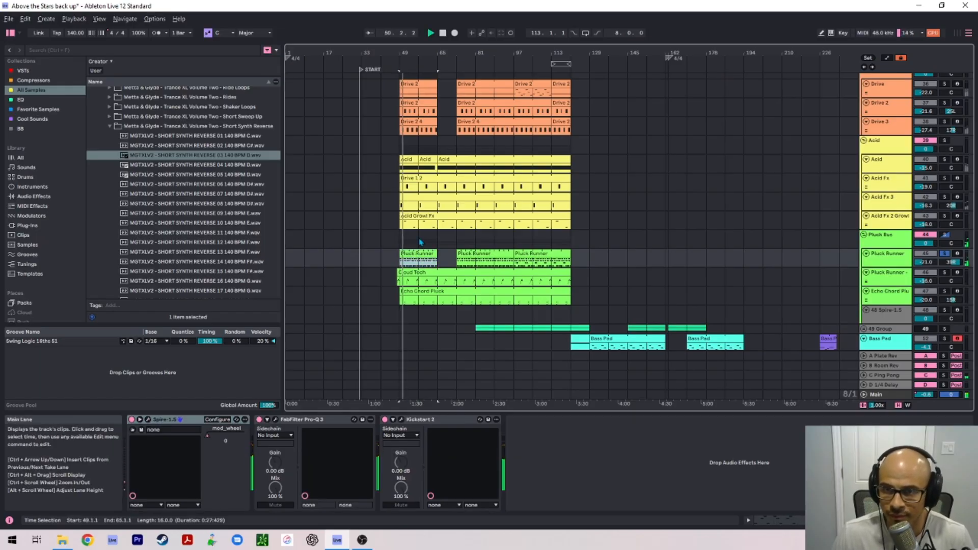
double_click(422, 250)
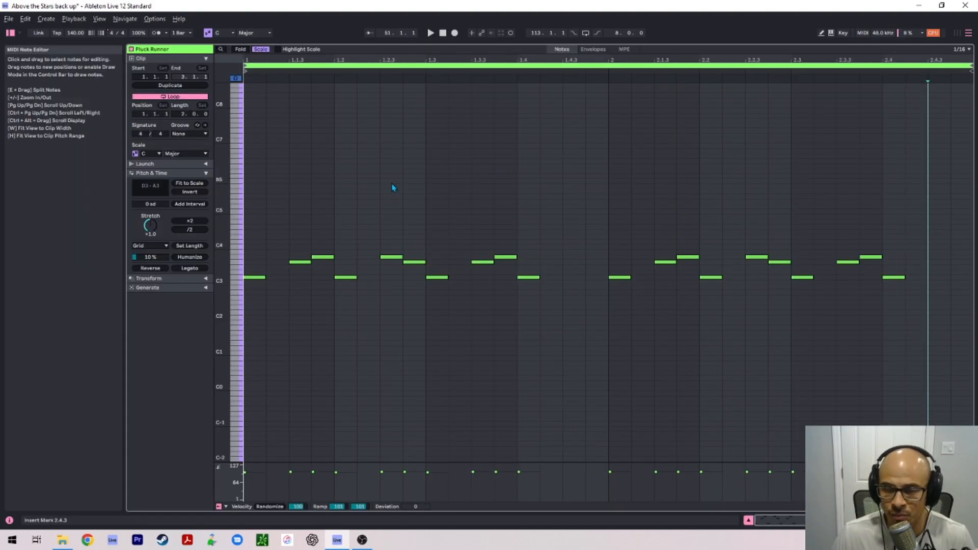
key(shift+Tab)
click(418, 255)
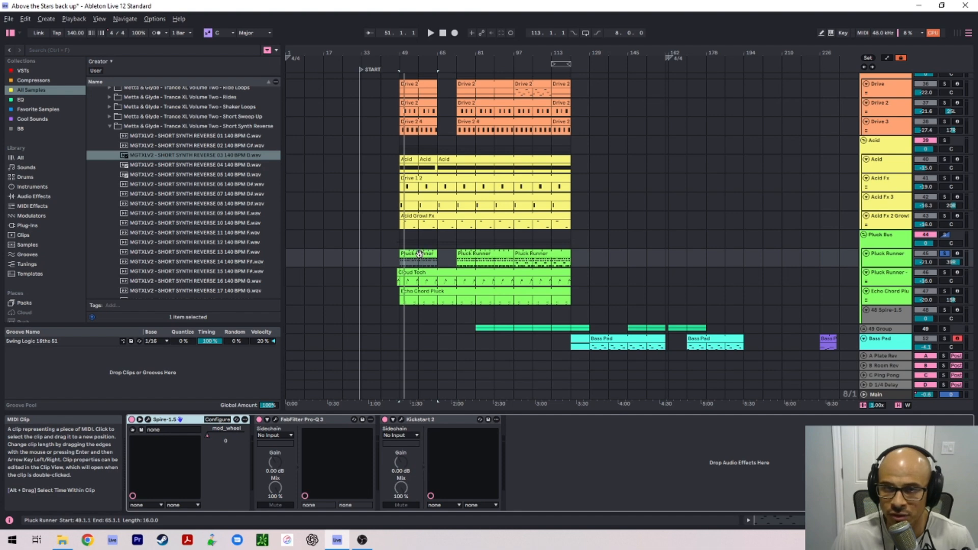
Step: Replay from bar 49, adding the Hat Bus, Perc Bus, Open Hat and Ride to the Kick and Pluck Runner solo
scroll(419, 254, up, 5)
key(space)
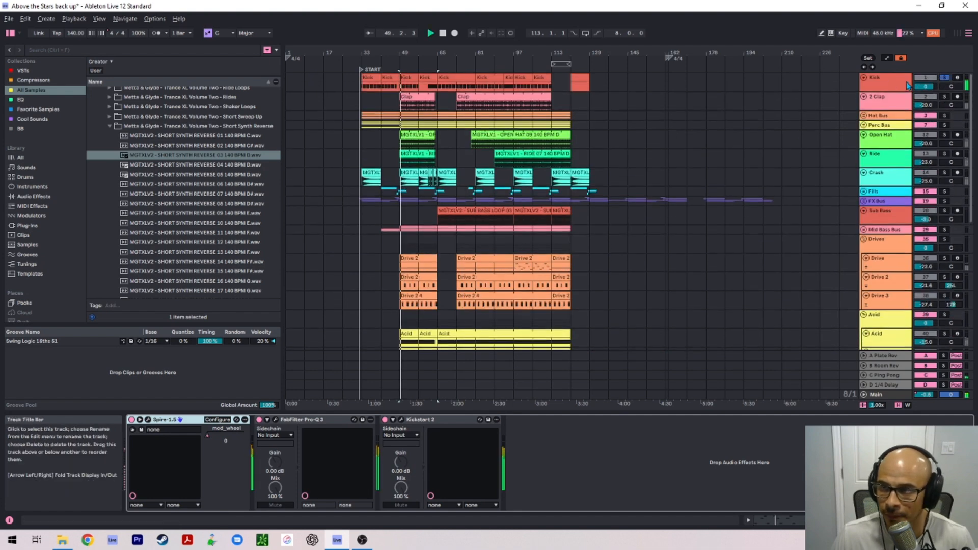
scroll(597, 209, down, 3)
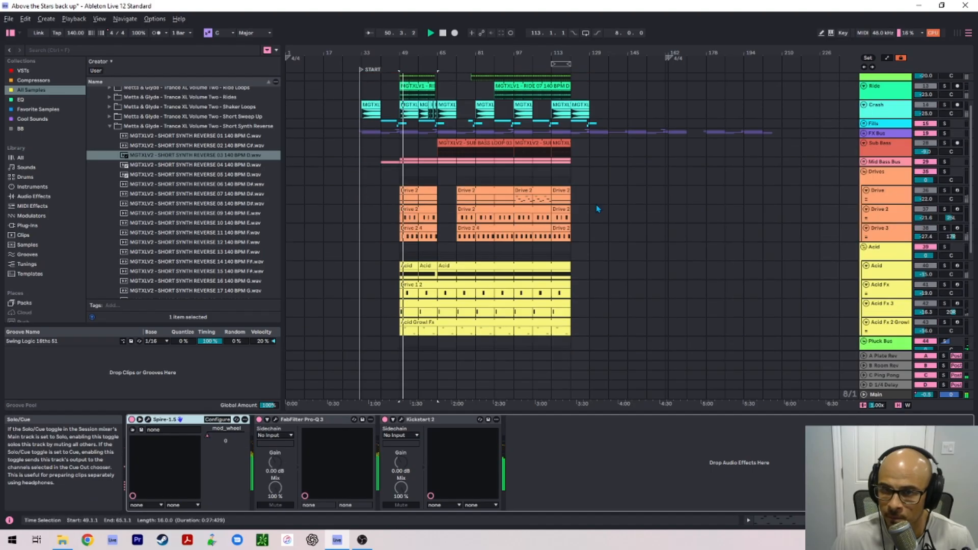
scroll(598, 209, up, 3)
click(945, 115)
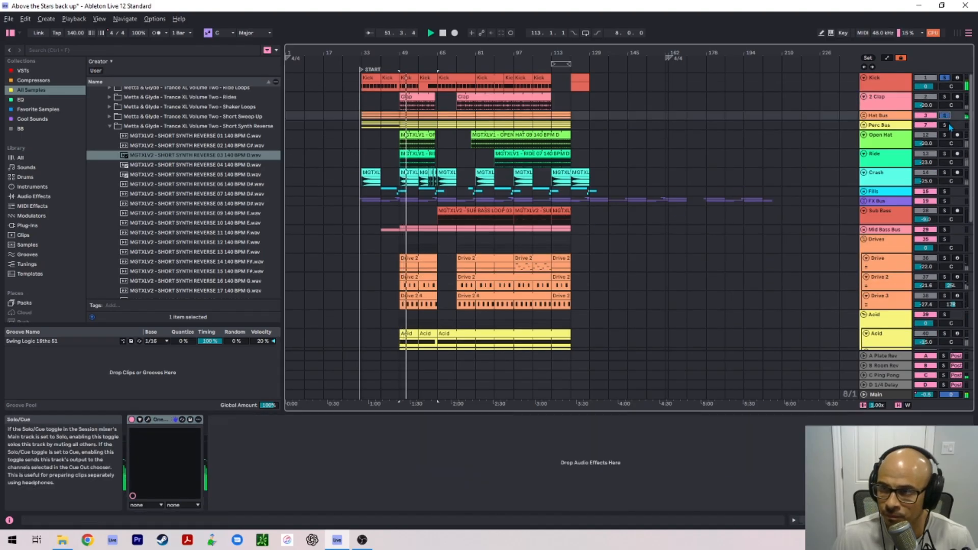
click(944, 125)
scroll(937, 131, down, 3)
scroll(926, 133, up, 3)
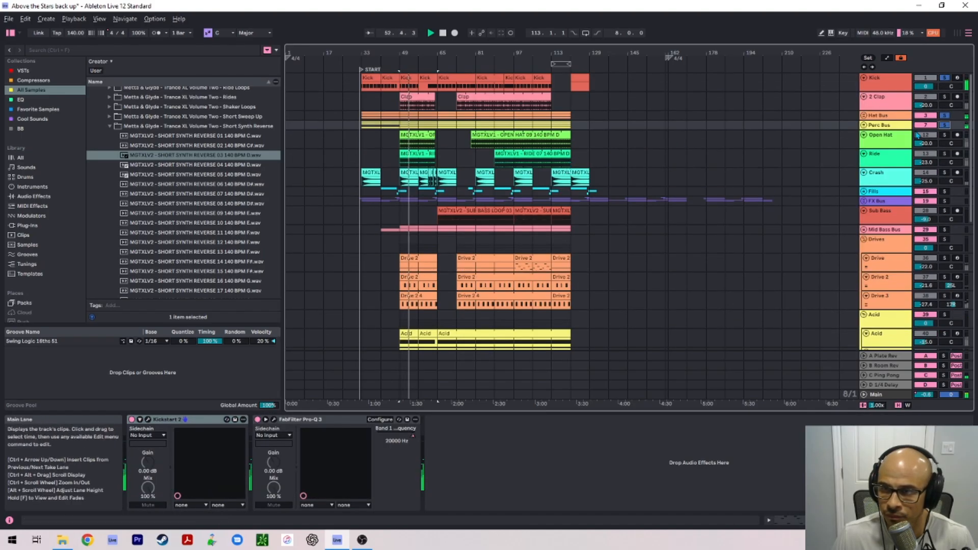
click(944, 135)
click(945, 154)
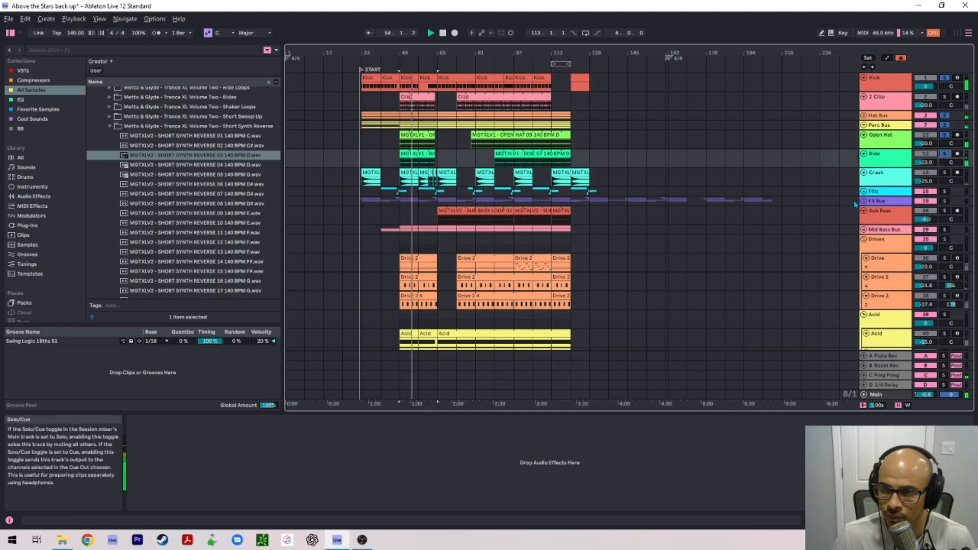
Step: Clear the current solos and solo only the track holding the Cloud Tech clip
scroll(687, 234, down, 2)
scroll(644, 222, down, 4)
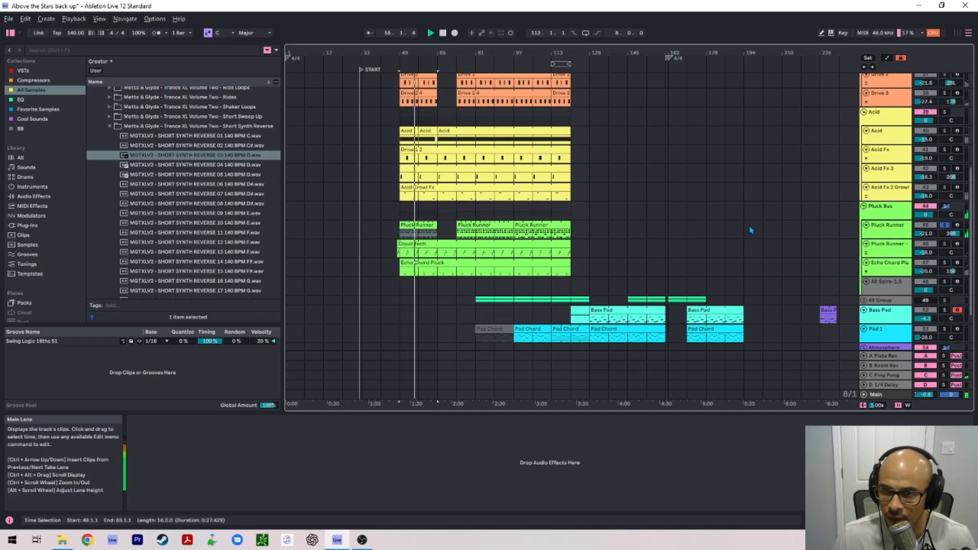
click(944, 225)
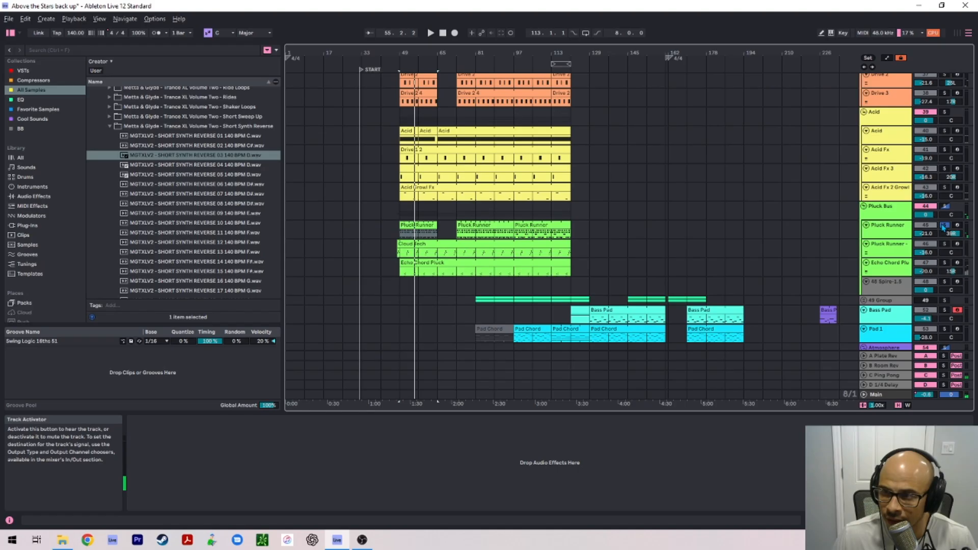
click(875, 254)
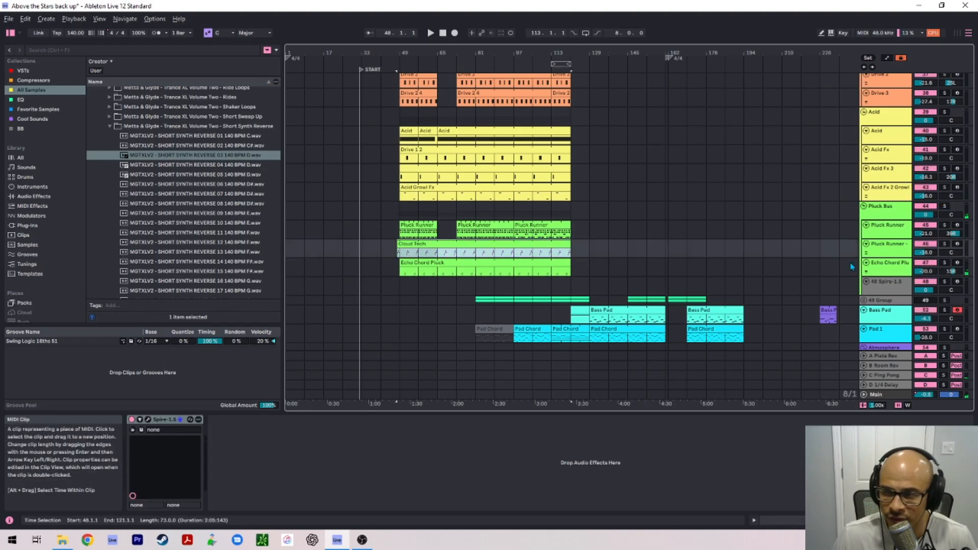
click(944, 244)
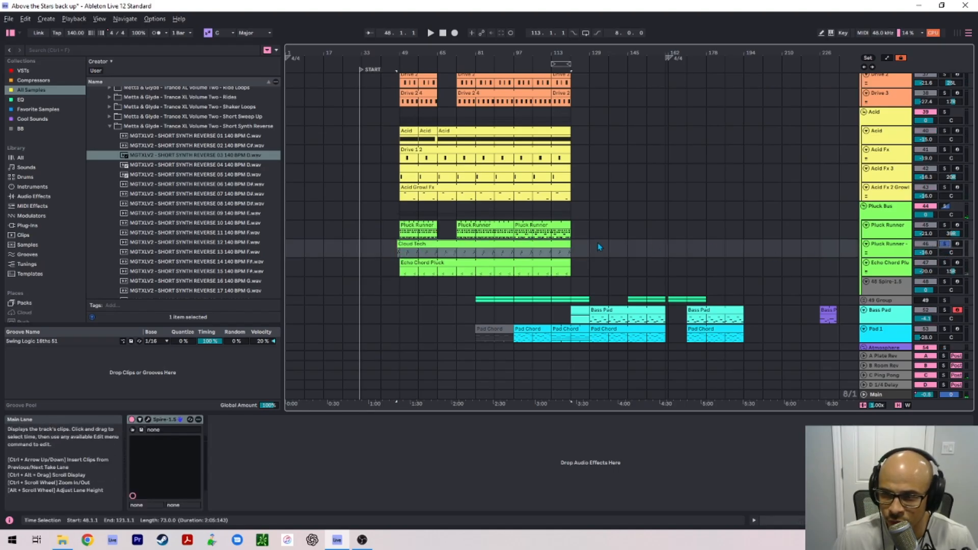
Step: Select the whole Cloud Tech clip and play it from bar 48
click(402, 255)
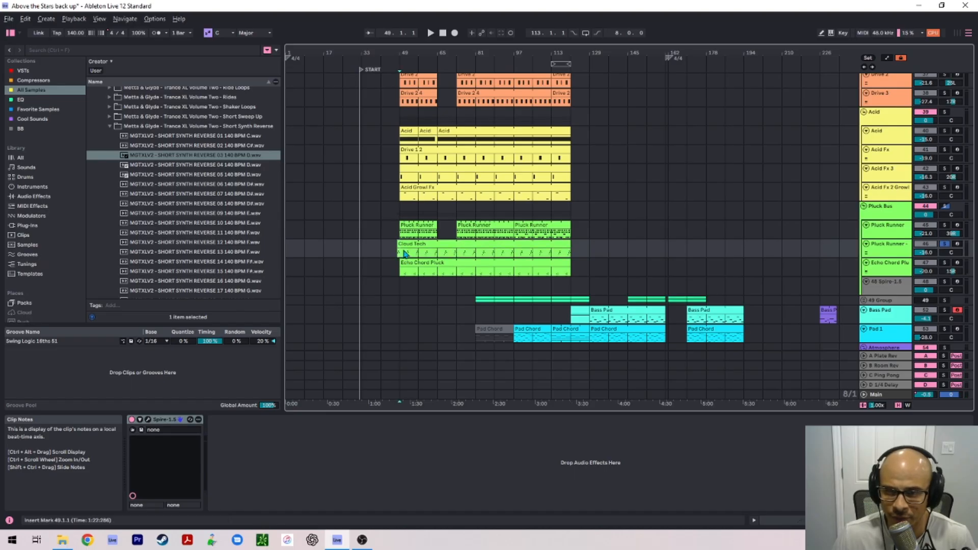
click(409, 244)
click(406, 228)
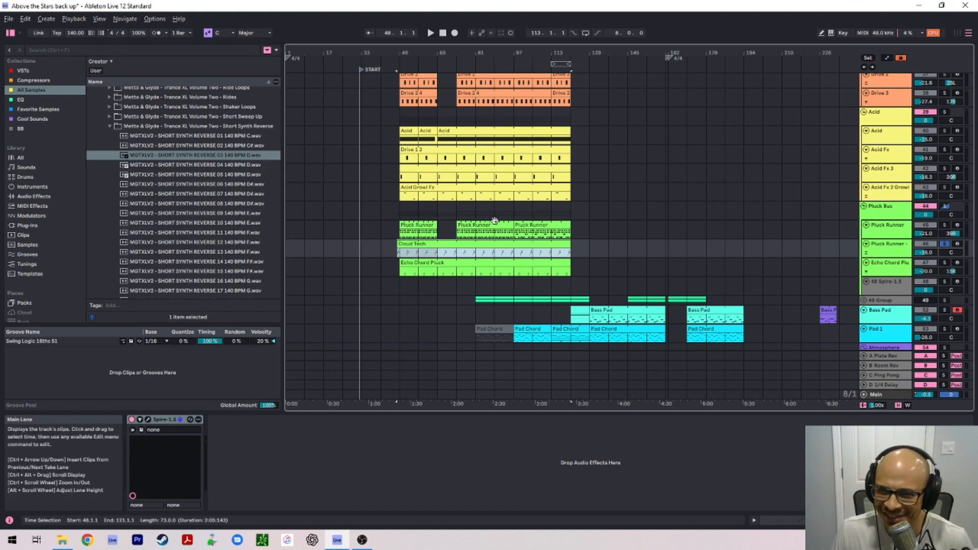
key(space)
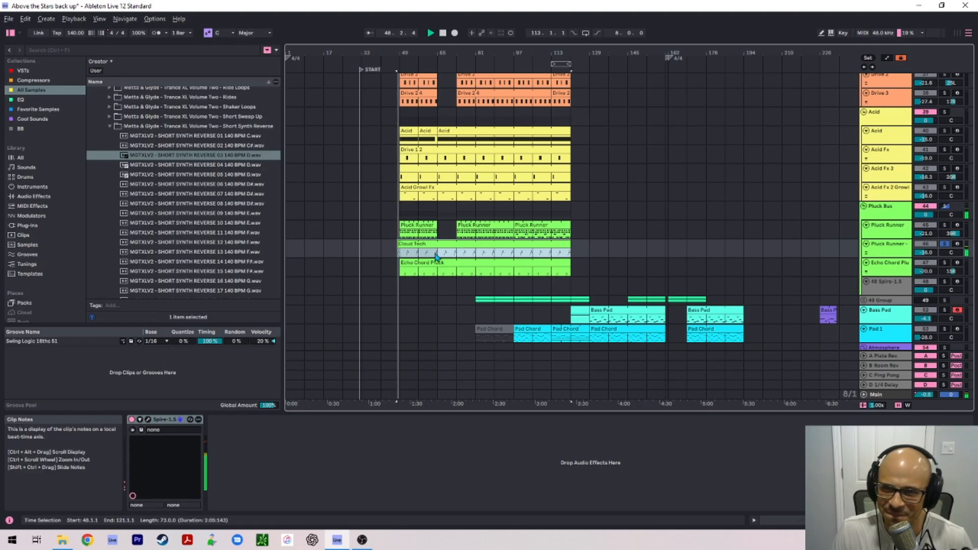
Step: Examine the Cloud Tech clip's note pattern in the note editor and return to the arrangement
double_click(428, 246)
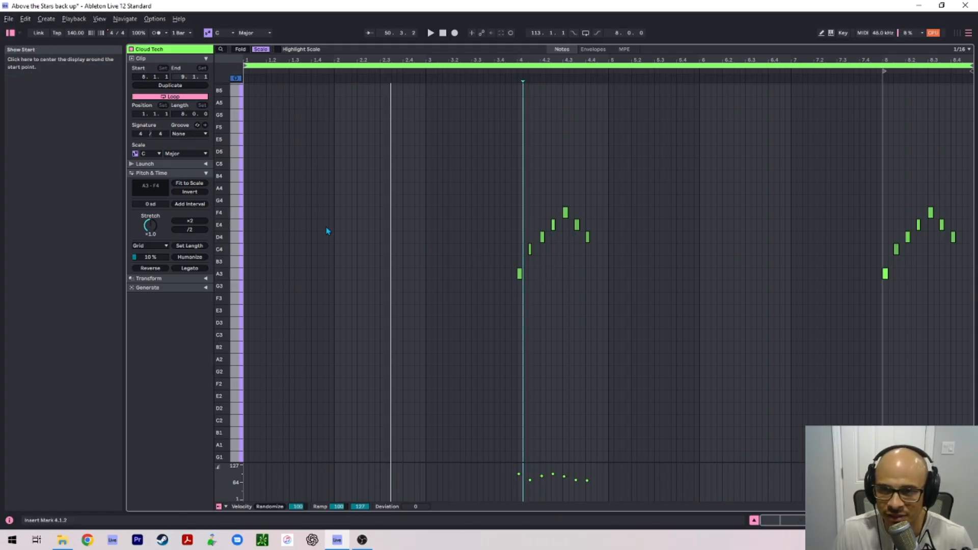
key(shift+Tab)
double_click(412, 276)
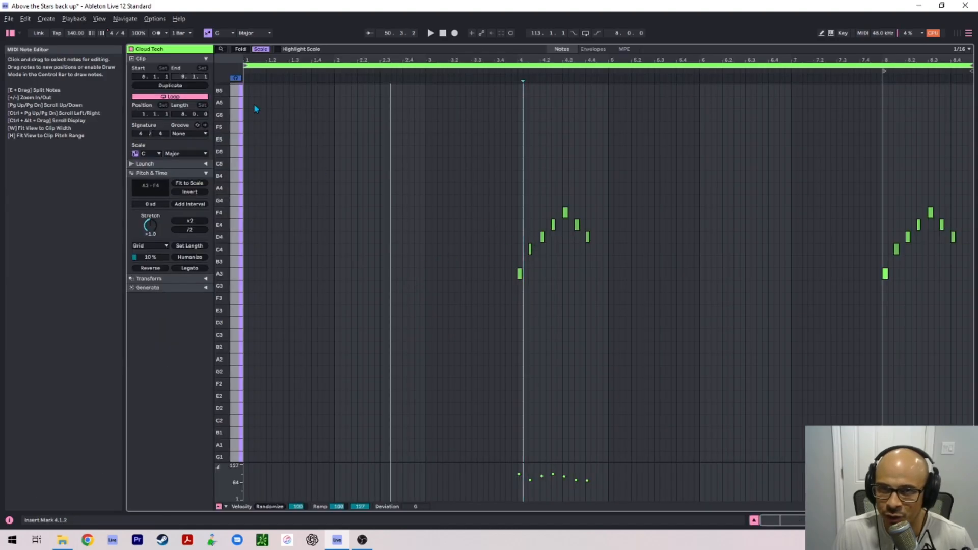
key(shift+Tab)
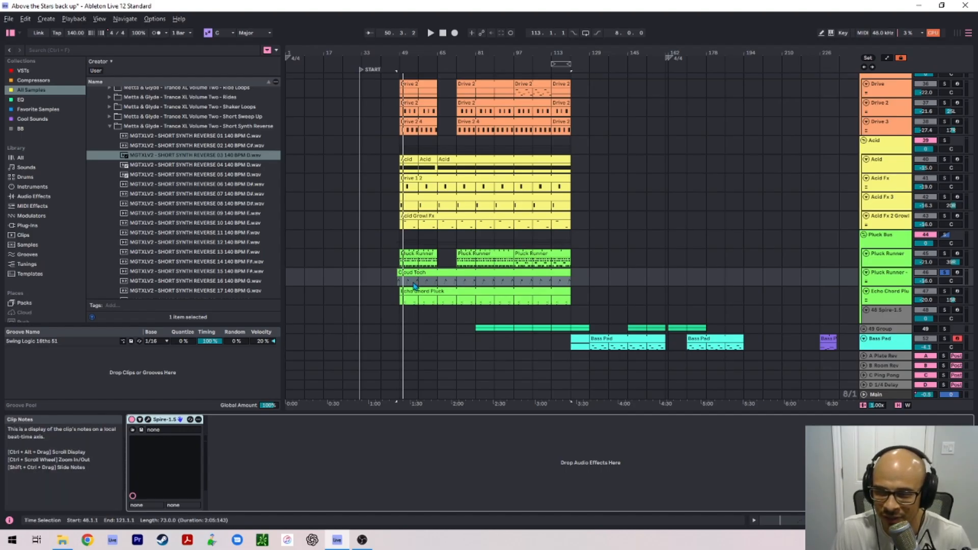
Step: Select bars 49 to 65 across the Cloud Tech and Echo Chord Pluck clips and play them, adding Pluck Runner to the solo
click(409, 285)
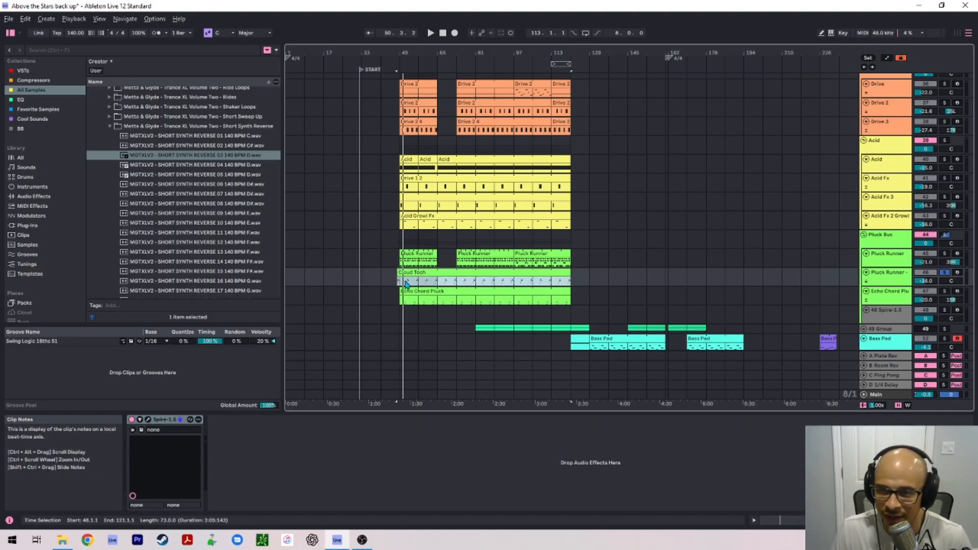
drag(406, 284, 417, 284)
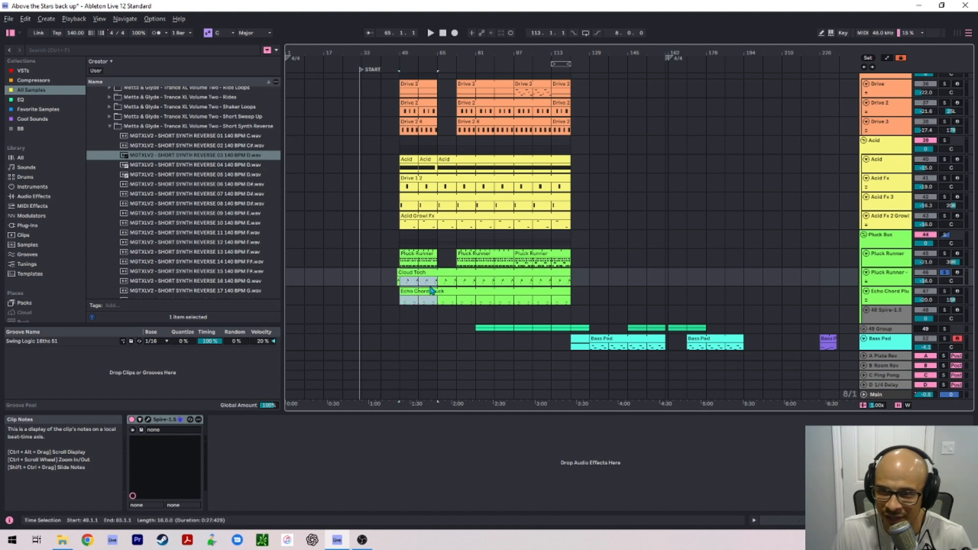
key(Down)
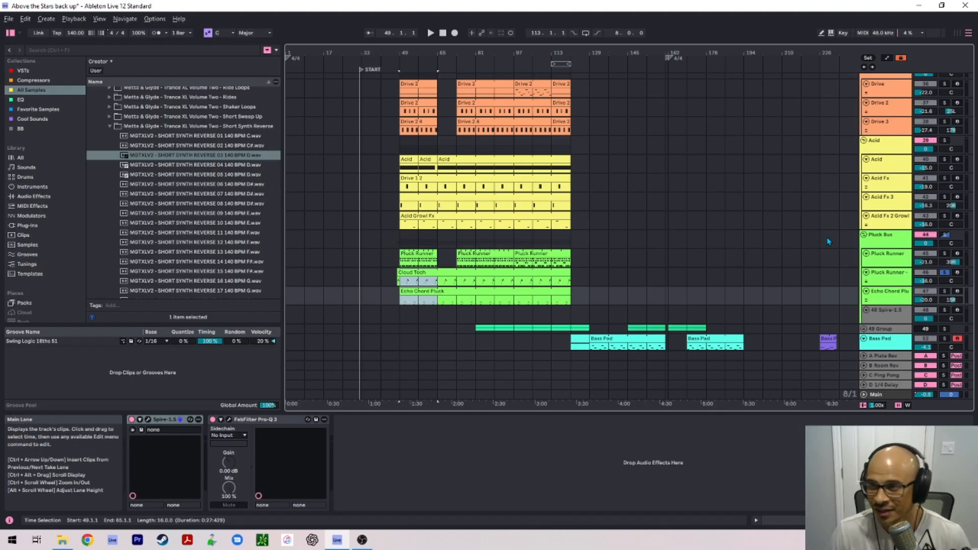
key(space)
ctrl+click(945, 254)
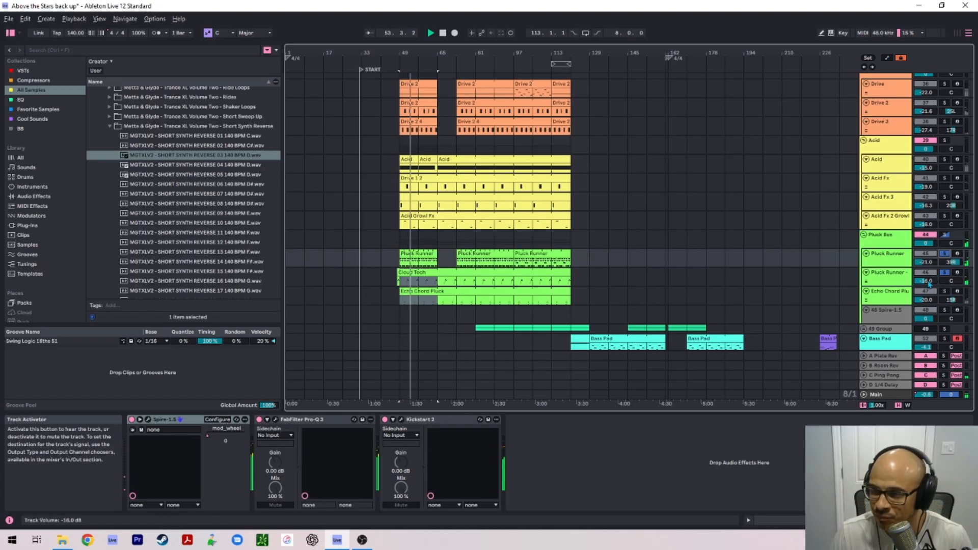
scroll(512, 248, up, 3)
scroll(511, 248, down, 2)
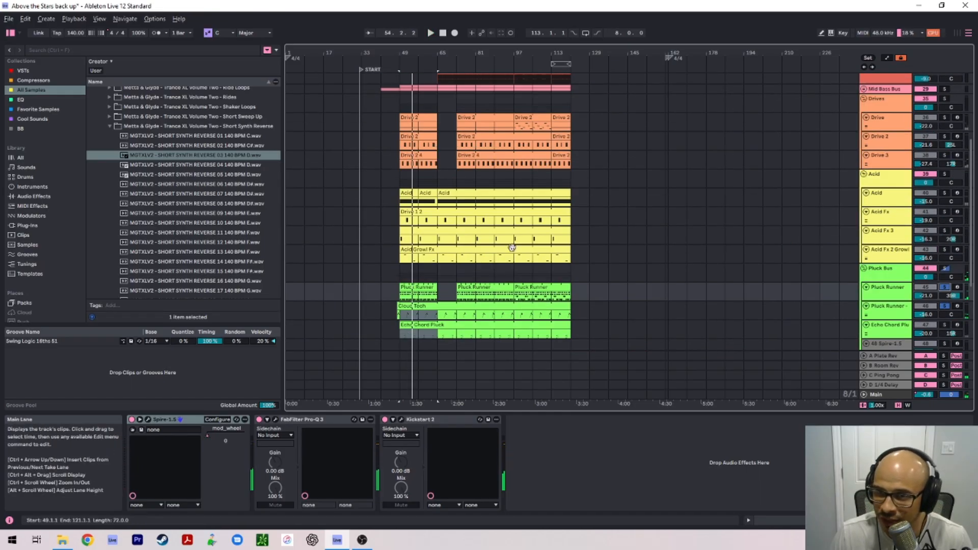
scroll(512, 248, down, 2)
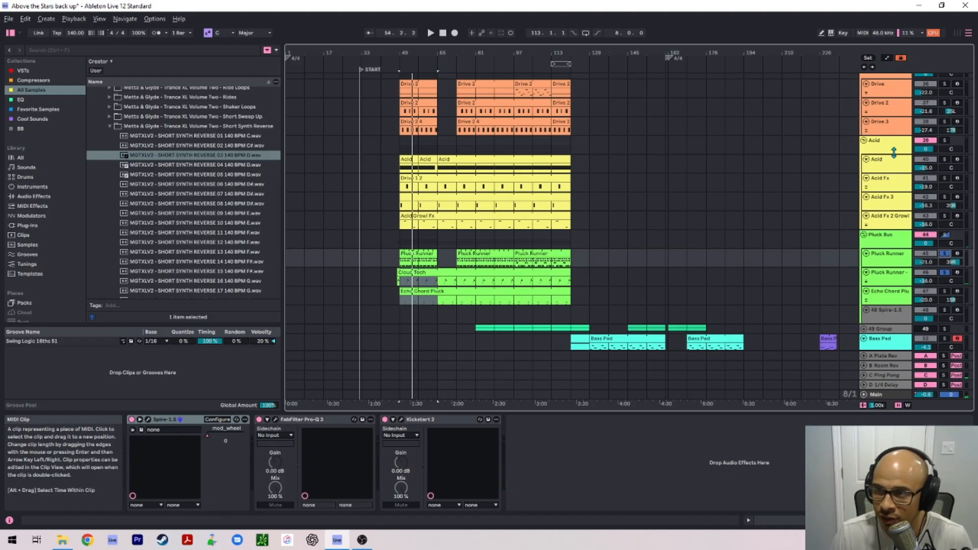
Step: Add the Acid and Drives groups to the soloed Pluck Runner tracks and play them together from bar 49
ctrl+click(944, 140)
scroll(944, 142, up, 2)
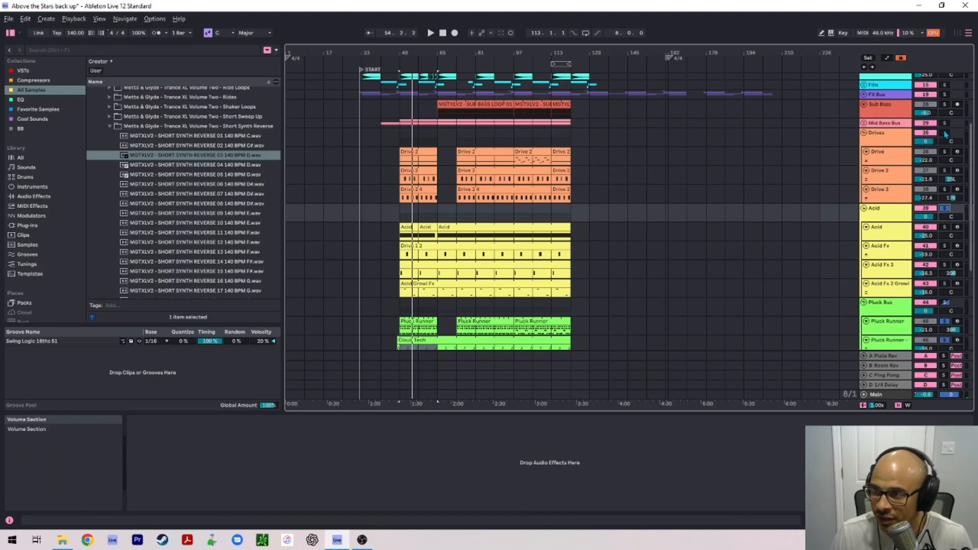
click(944, 134)
key(space)
scroll(523, 247, down, 2)
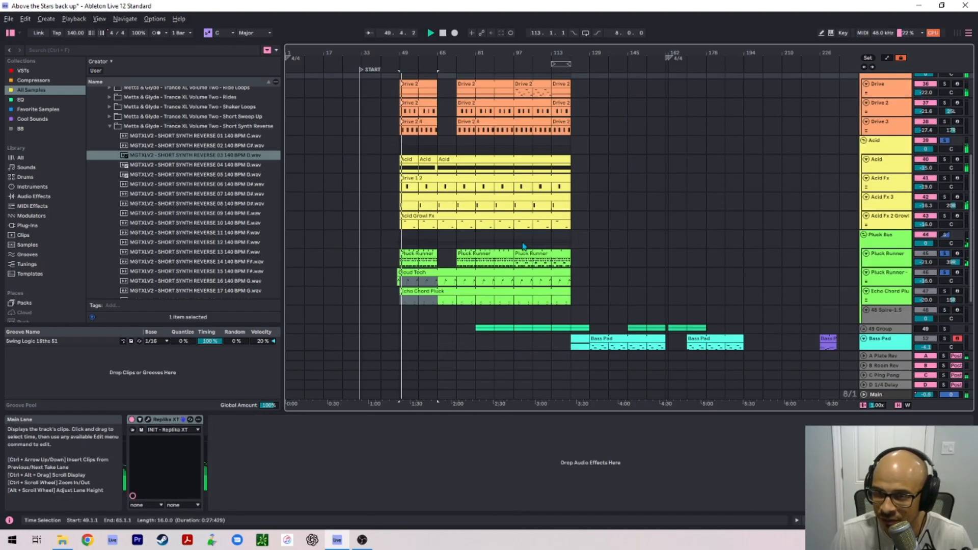
click(896, 262)
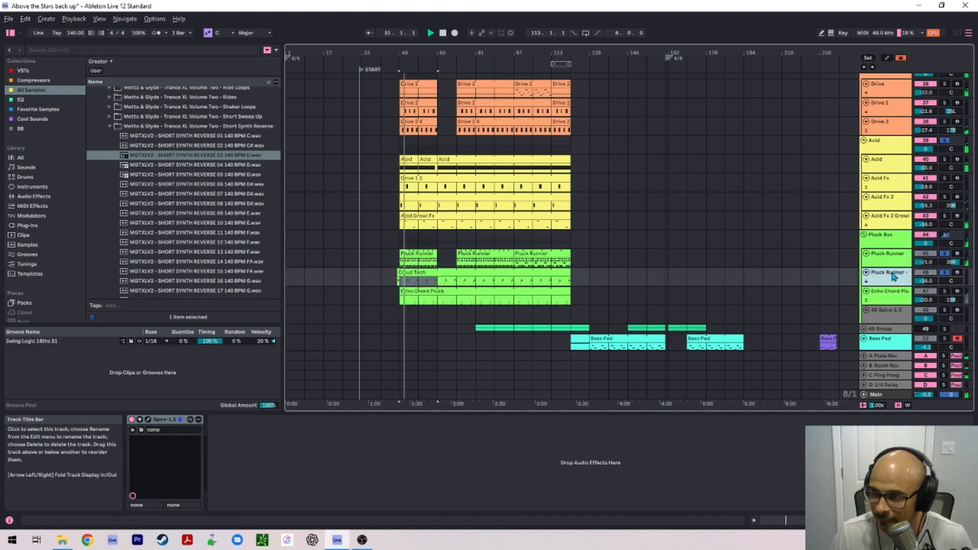
click(894, 276)
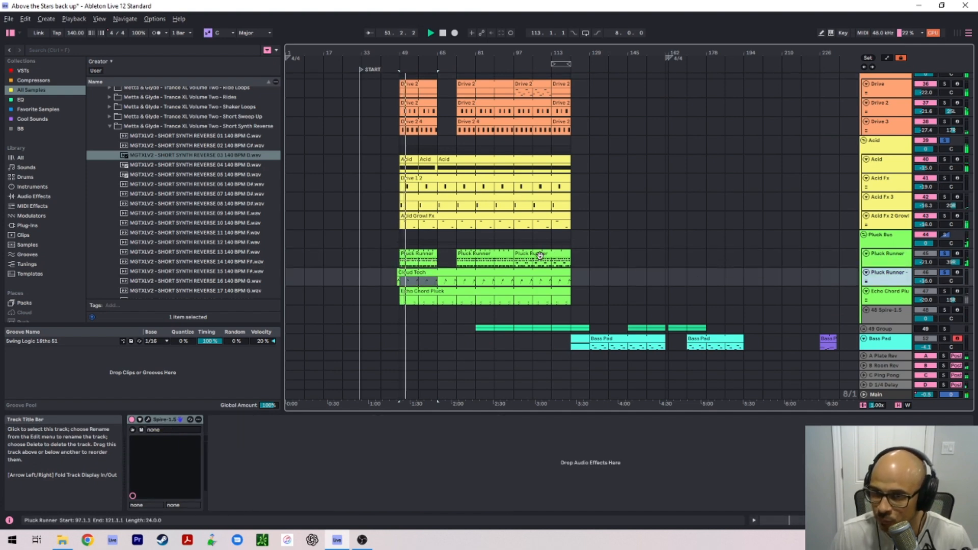
Step: Solo only the Echo Chord Pluck track, play its whole clip from bar 49, and add both Pluck Runner tracks to the solo
click(945, 275)
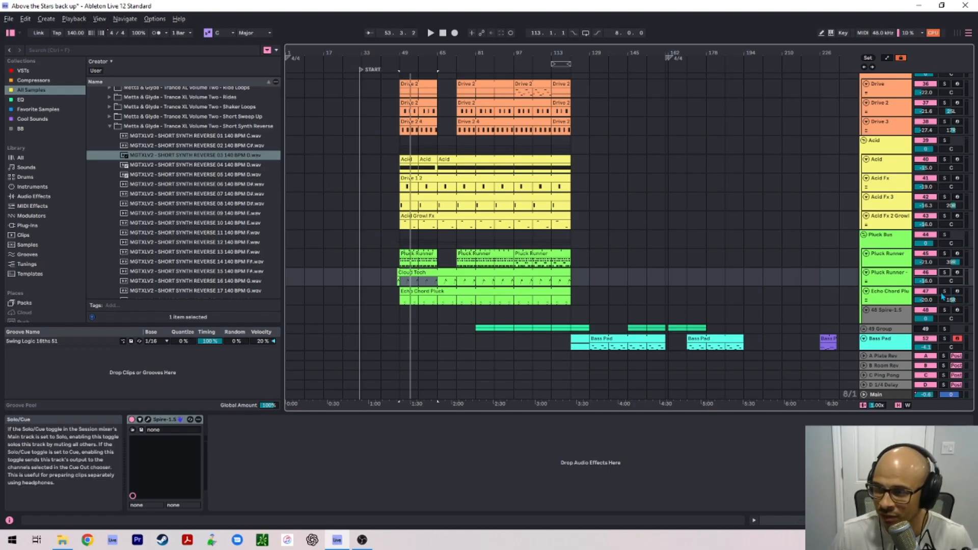
click(944, 293)
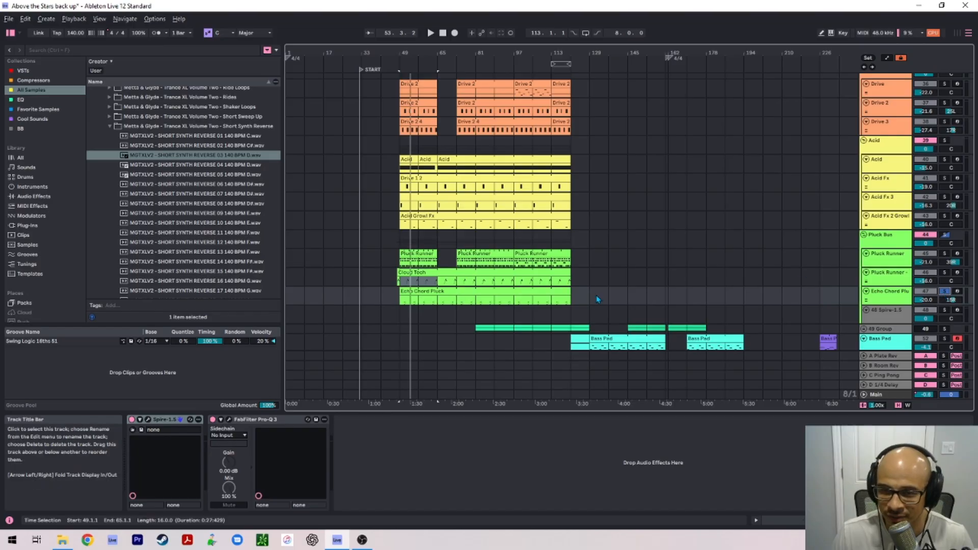
click(434, 293)
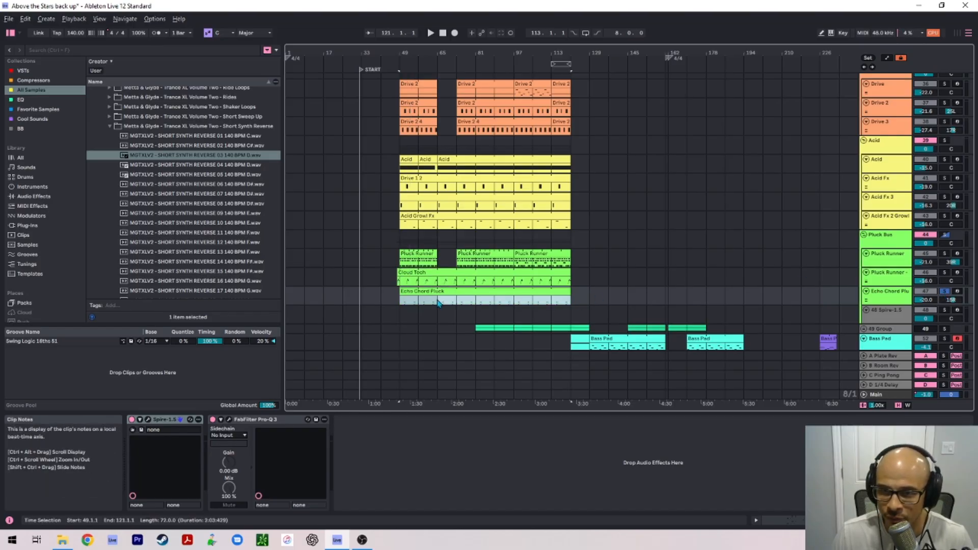
key(space)
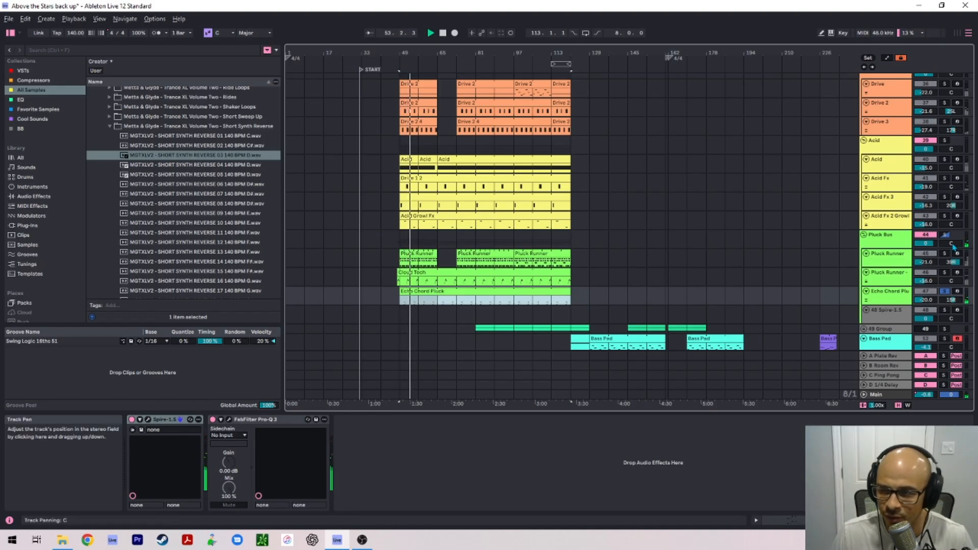
click(945, 253)
click(944, 271)
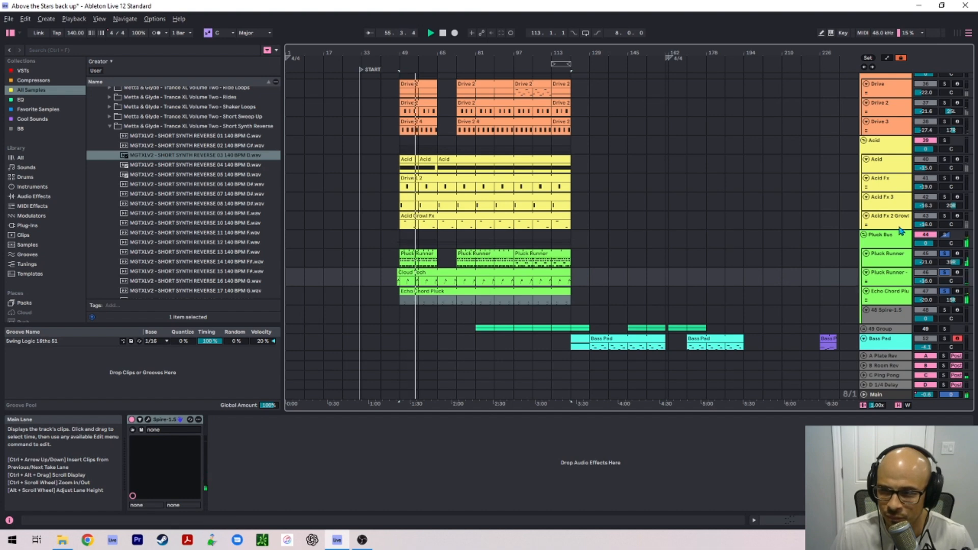
Step: Add Kick, 2 Clap, Hat Bus, Perc Bus, Open Hat, Ride, Crash, Fills and FX Bus to the solo, restarting playback from bar 49
scroll(939, 155, up, 6)
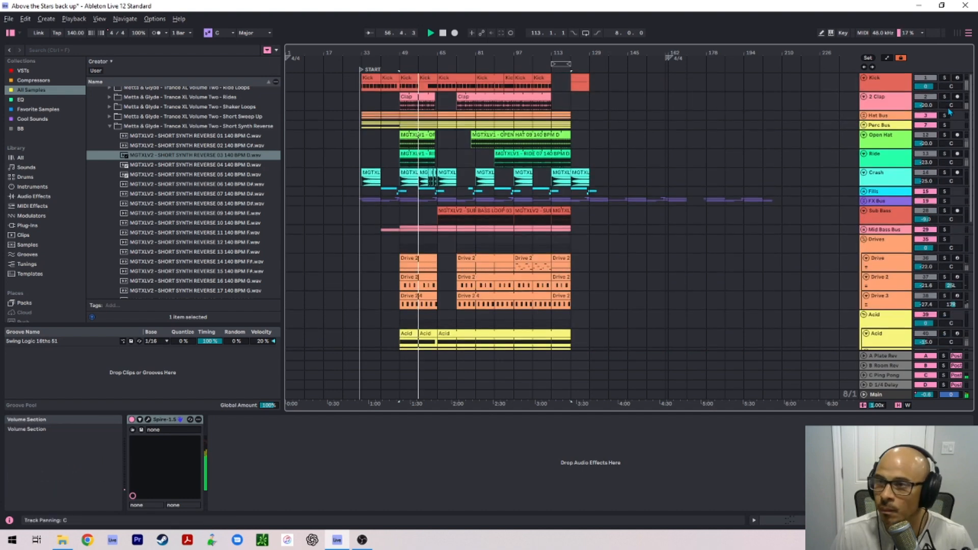
click(944, 78)
ctrl+click(945, 97)
key(space)
ctrl+click(944, 116)
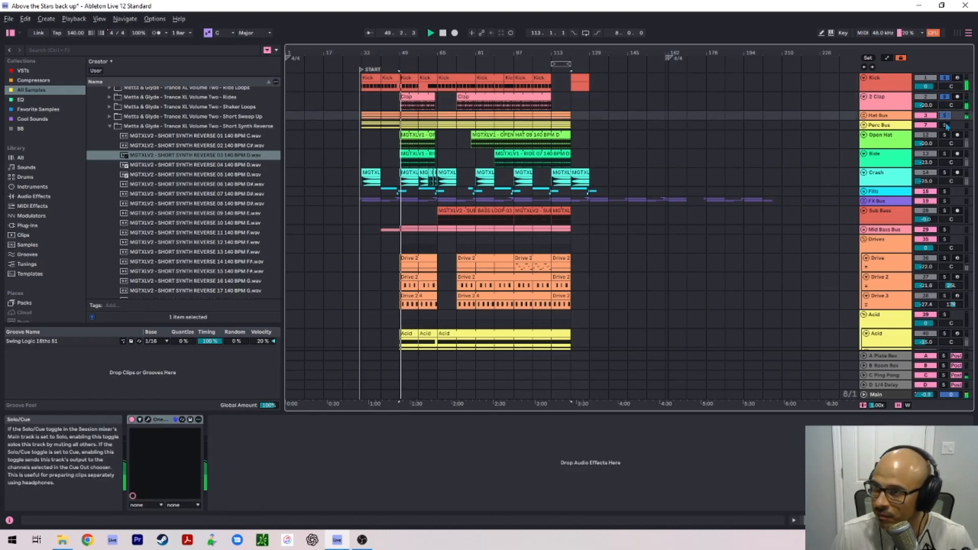
ctrl+click(945, 125)
ctrl+click(944, 134)
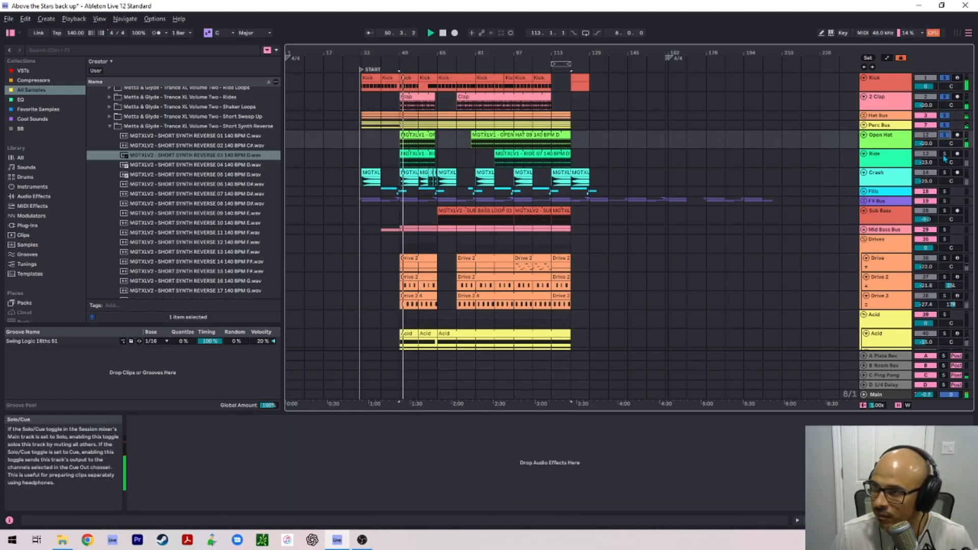
ctrl+click(944, 154)
ctrl+click(944, 172)
ctrl+click(944, 191)
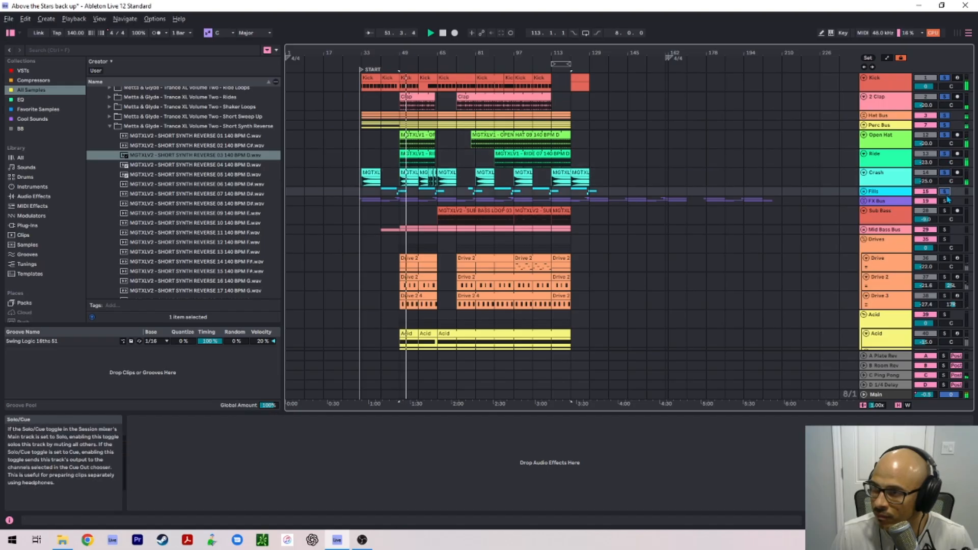
ctrl+click(945, 200)
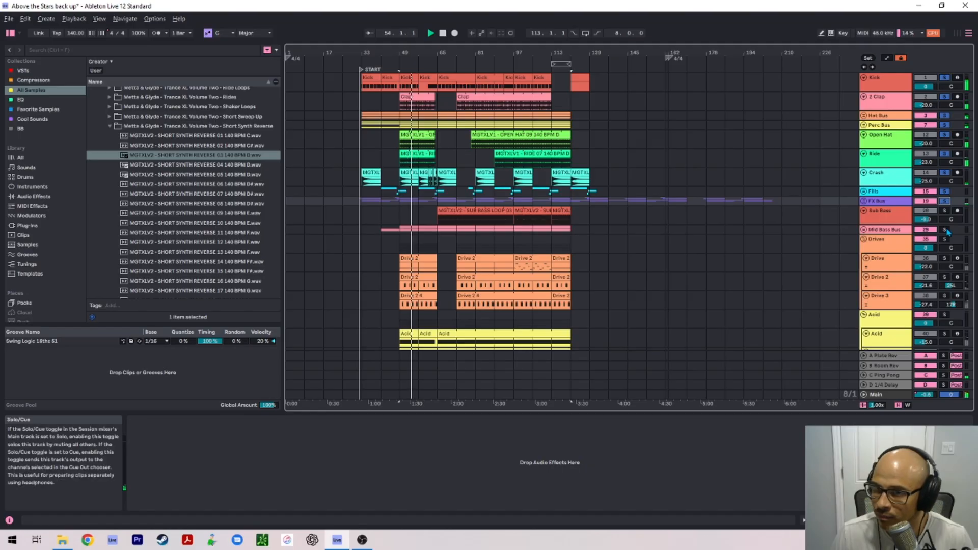
Step: Add the Drives group and Mid Bass Bus to the solo and restart playback from bar 49
scroll(594, 240, down, 10)
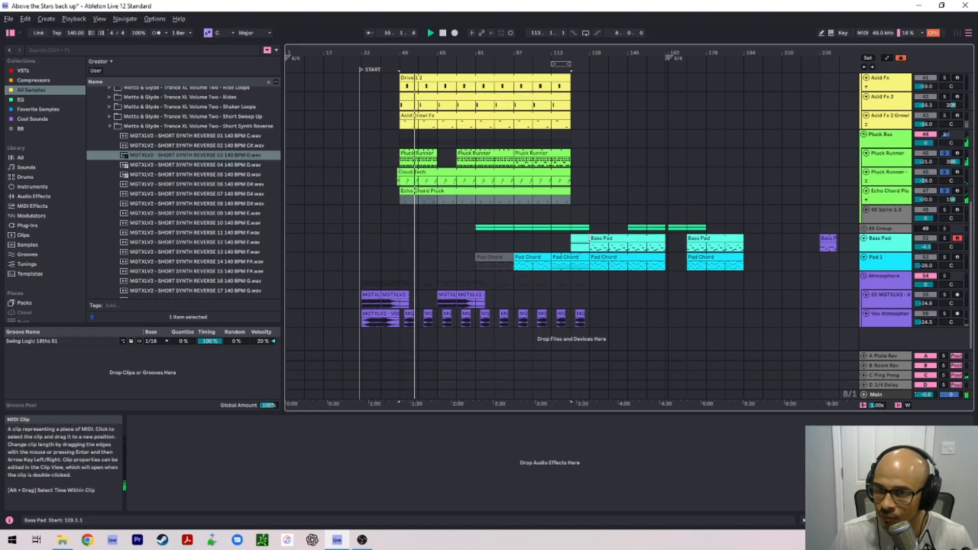
scroll(594, 240, up, 3)
scroll(594, 236, up, 3)
scroll(707, 224, up, 2)
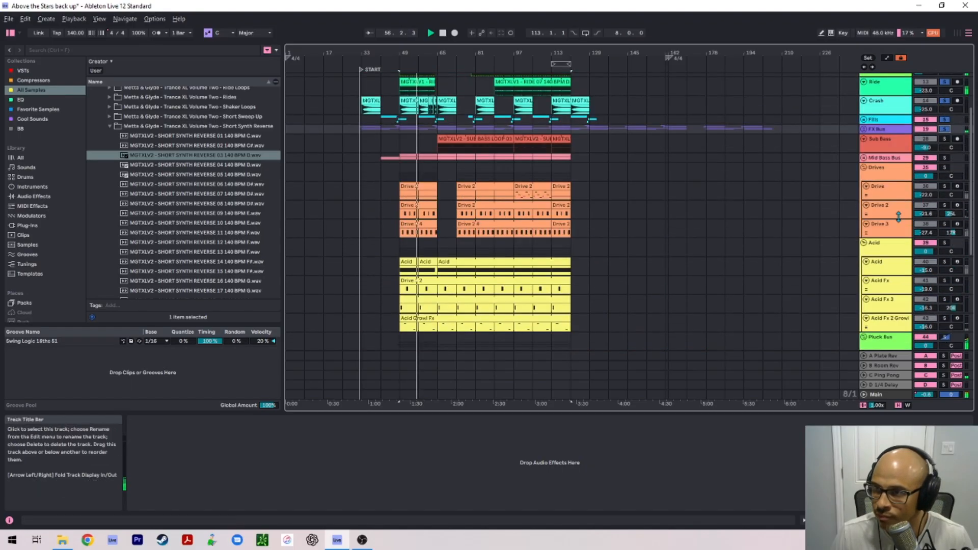
click(884, 157)
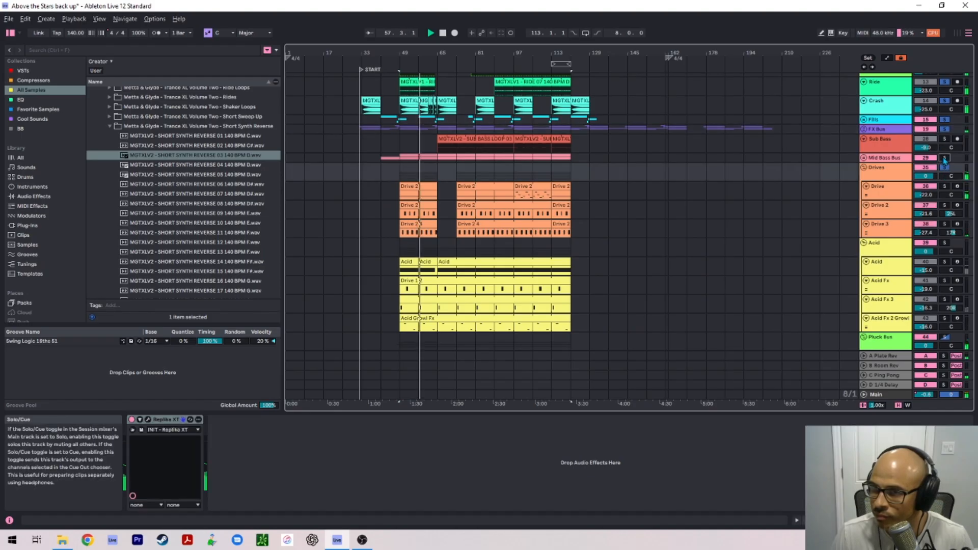
click(408, 169)
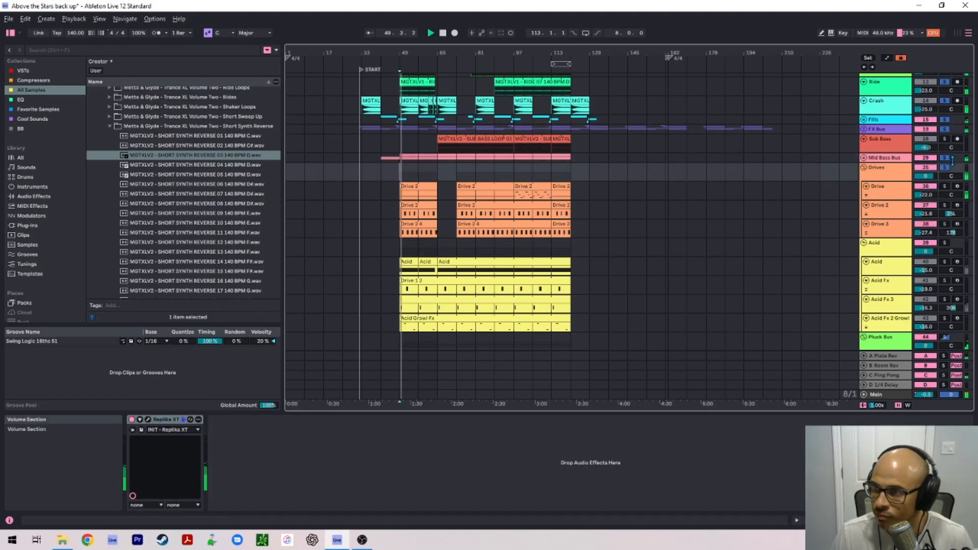
Step: Clear all solos and listen to the full arrangement playing from bar 49
scroll(564, 175, down, 3)
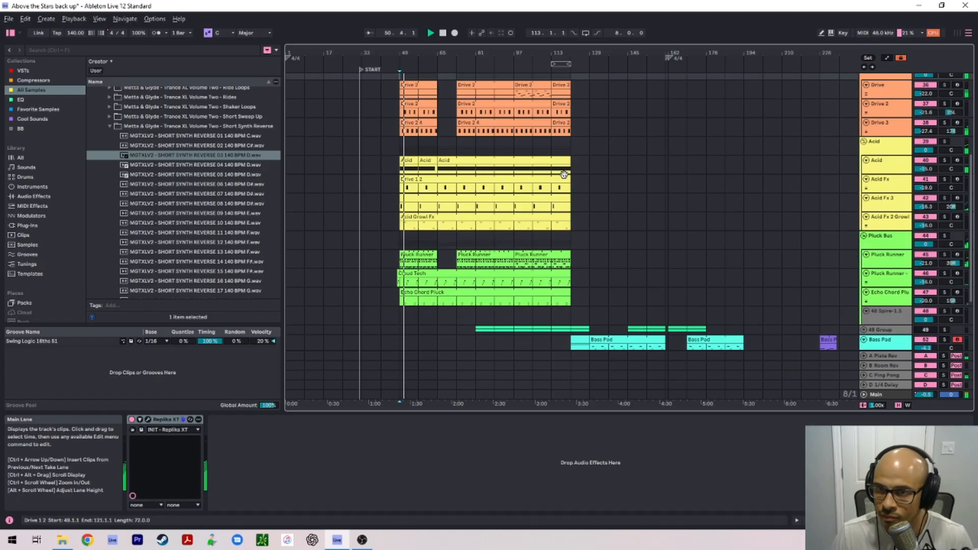
scroll(563, 175, down, 2)
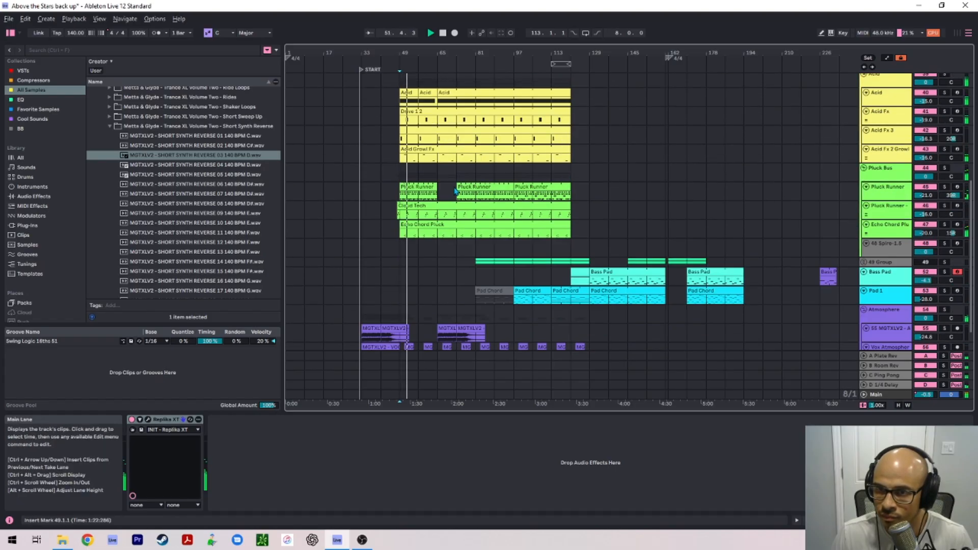
scroll(453, 190, down, 1)
scroll(443, 190, up, 8)
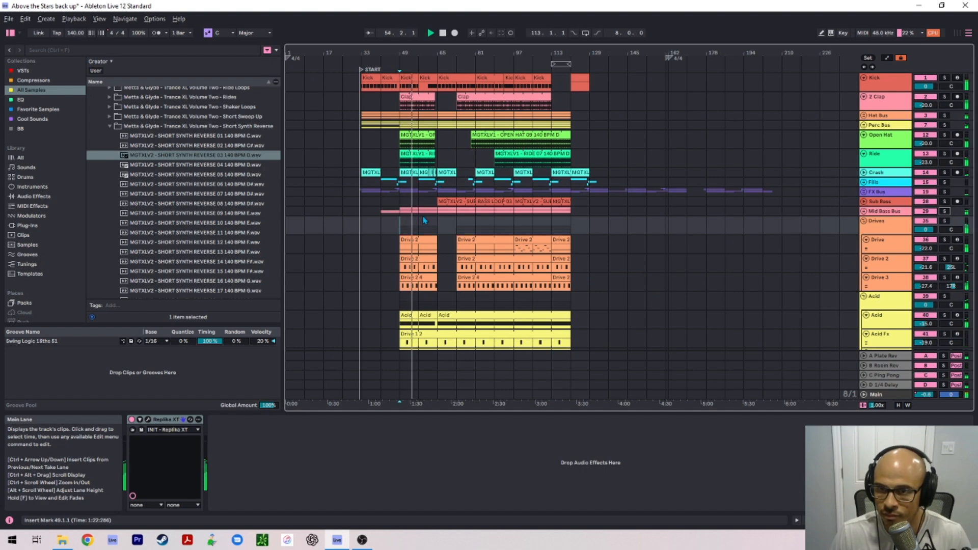
Step: Collapse the Drives, Acid and Pluck Bus groups in the arrangement
scroll(423, 216, down, 1)
click(863, 187)
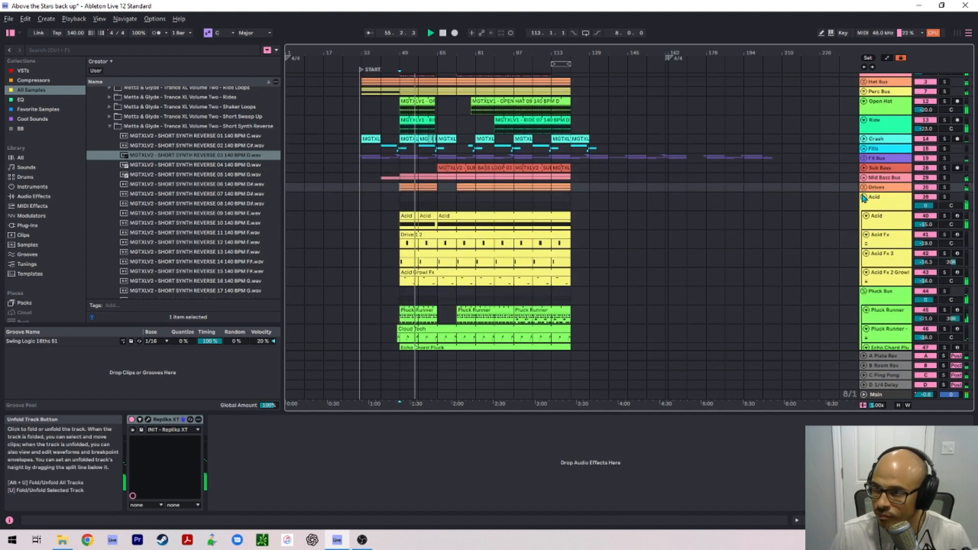
click(863, 196)
click(863, 207)
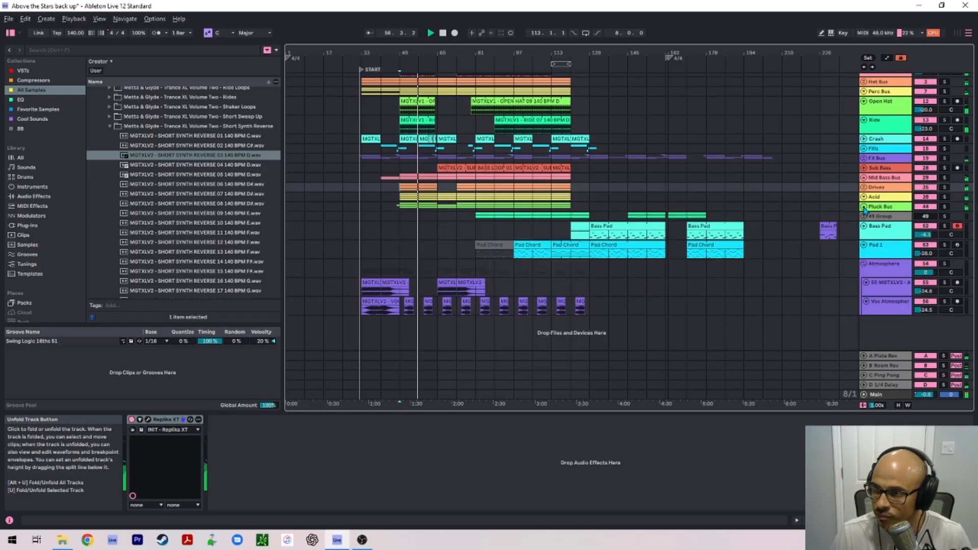
scroll(513, 229, up, 1)
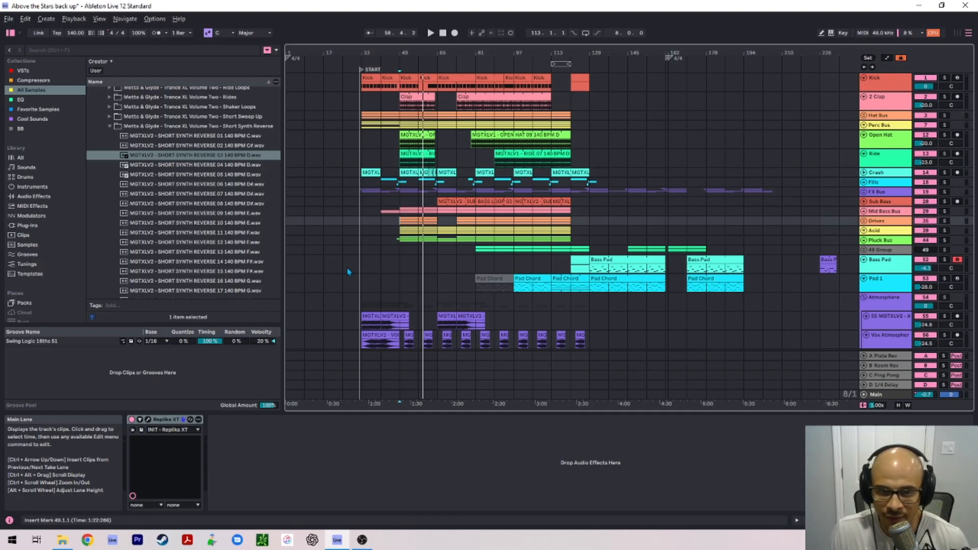
Step: Review the collapsed Drives, Acid, Pluck Bus and 49 Group tracks by selecting each one
click(880, 233)
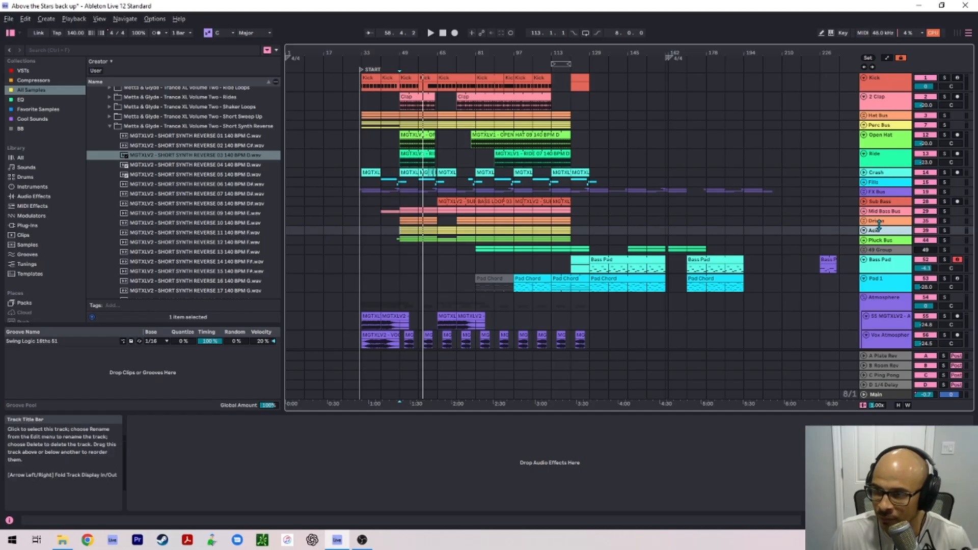
click(884, 224)
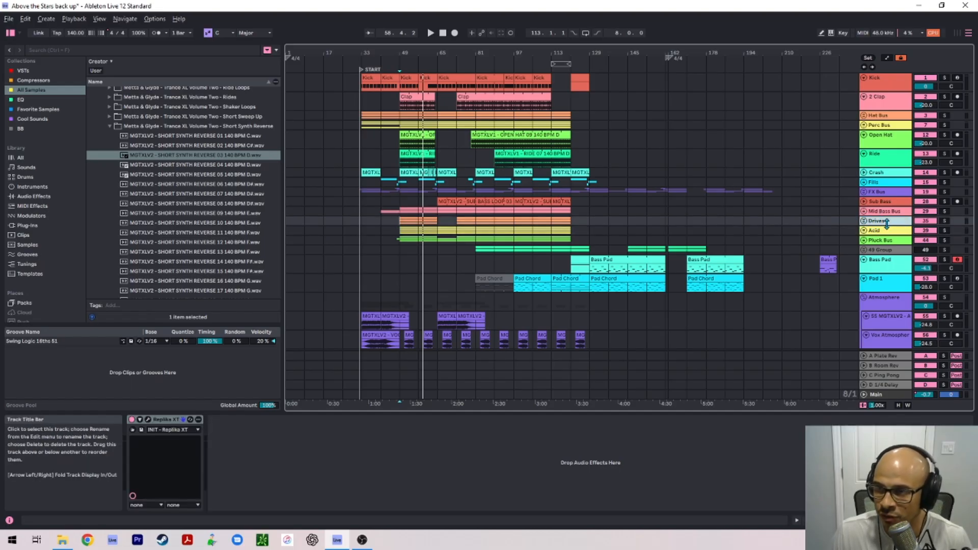
click(880, 233)
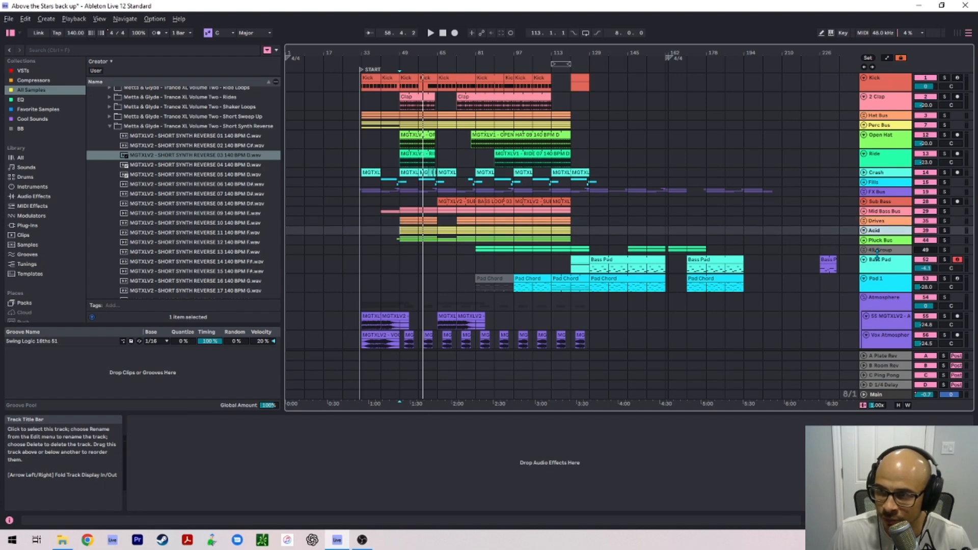
click(874, 241)
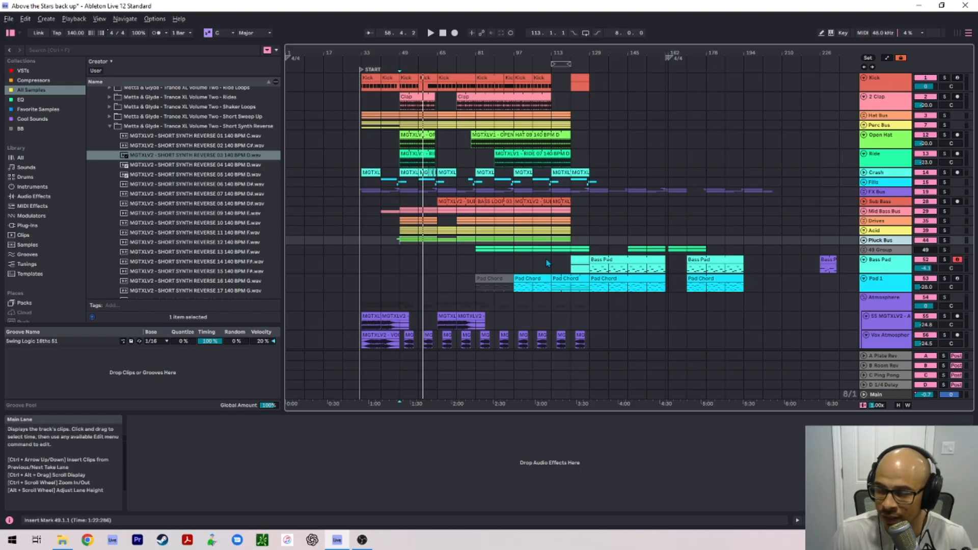
click(869, 251)
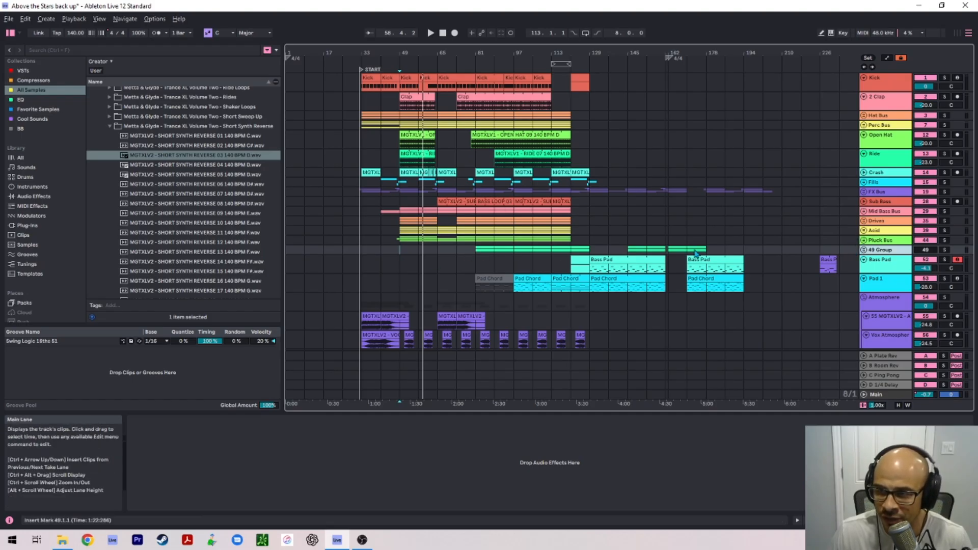
Step: Collapse the Atmosphere group, and expand the FX Bus group to review its tracks before collapsing it again
scroll(551, 285, down, 1)
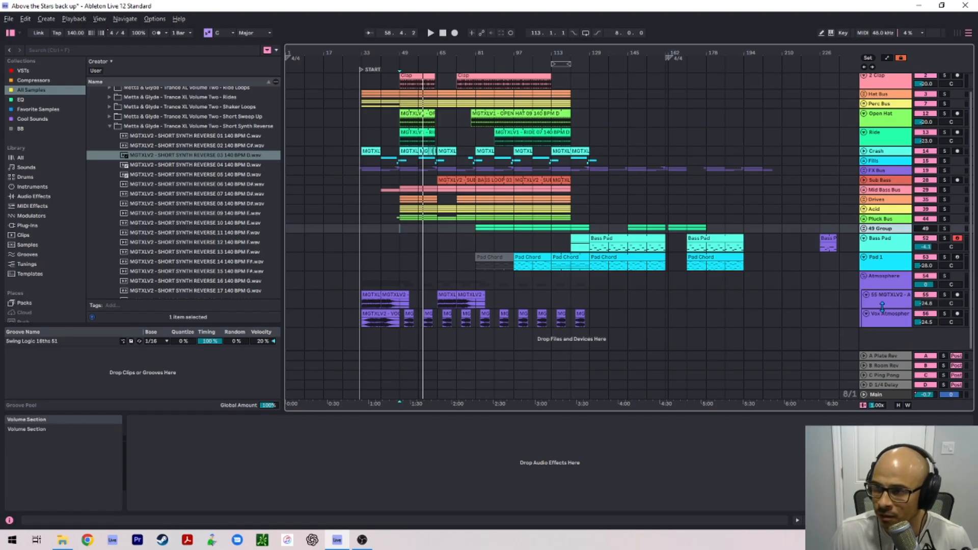
click(864, 277)
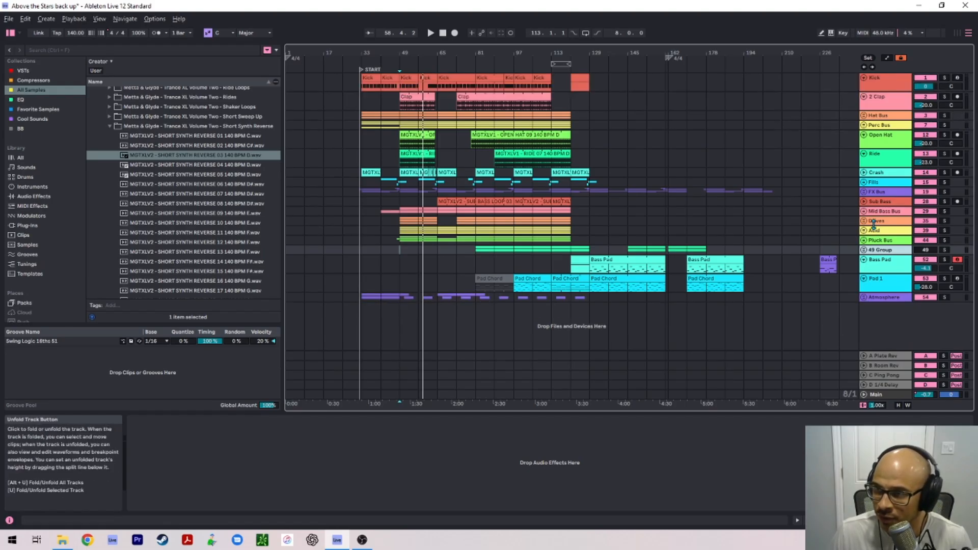
click(864, 193)
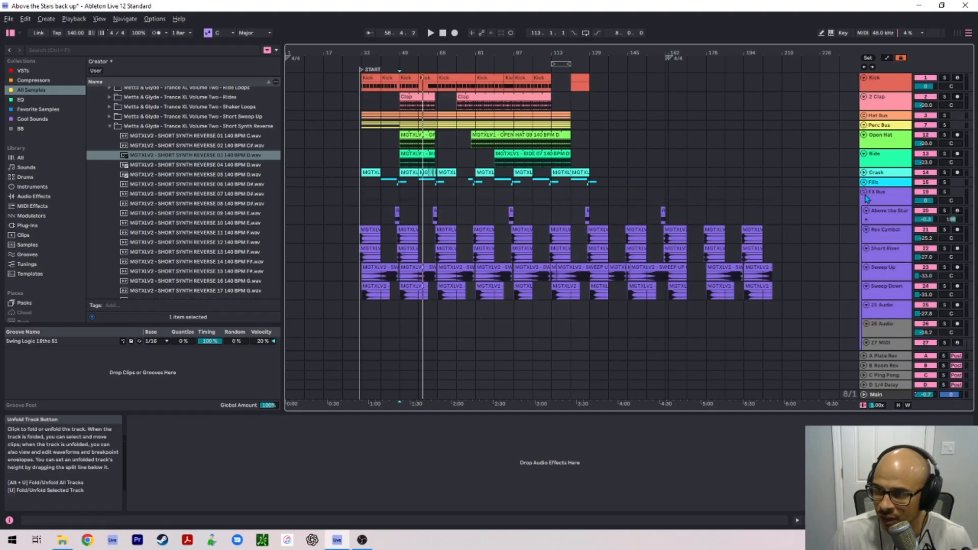
scroll(865, 206, down, 5)
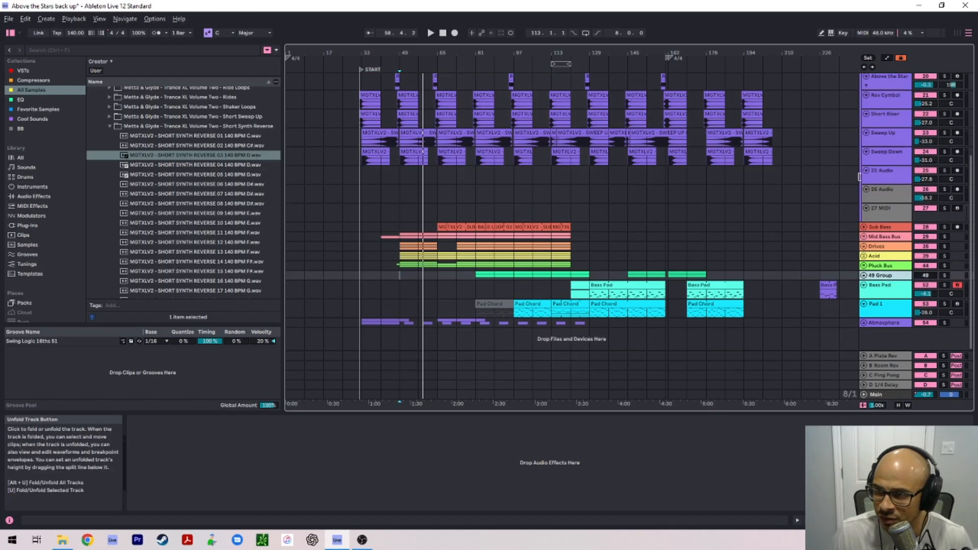
click(864, 323)
click(864, 323)
scroll(881, 269, up, 3)
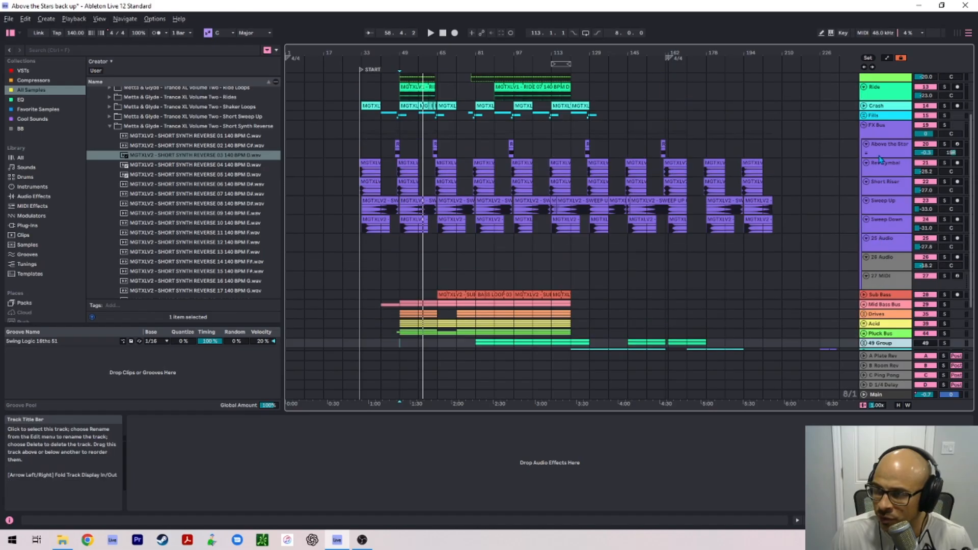
click(864, 125)
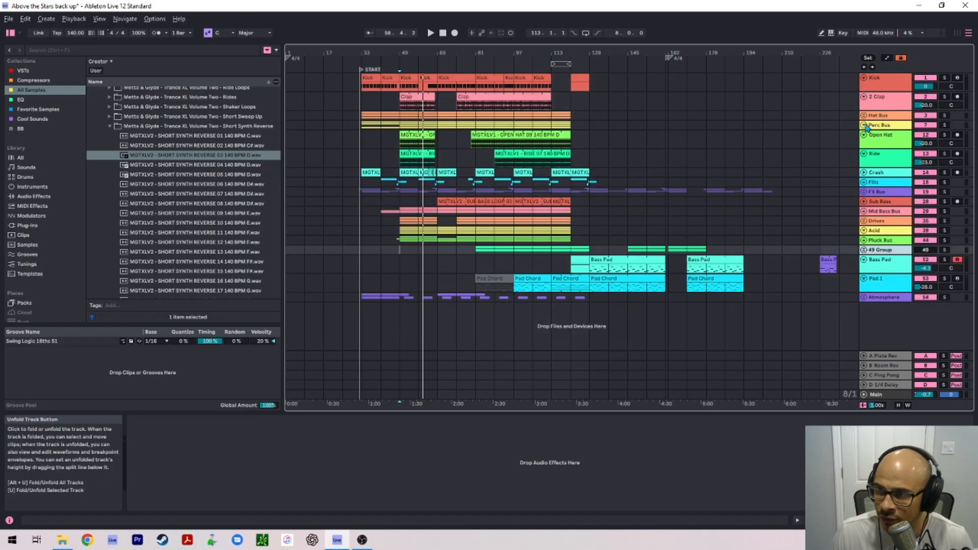
Step: Expand the Fills group and inspect the snare roll clip starting at bar 41
click(864, 182)
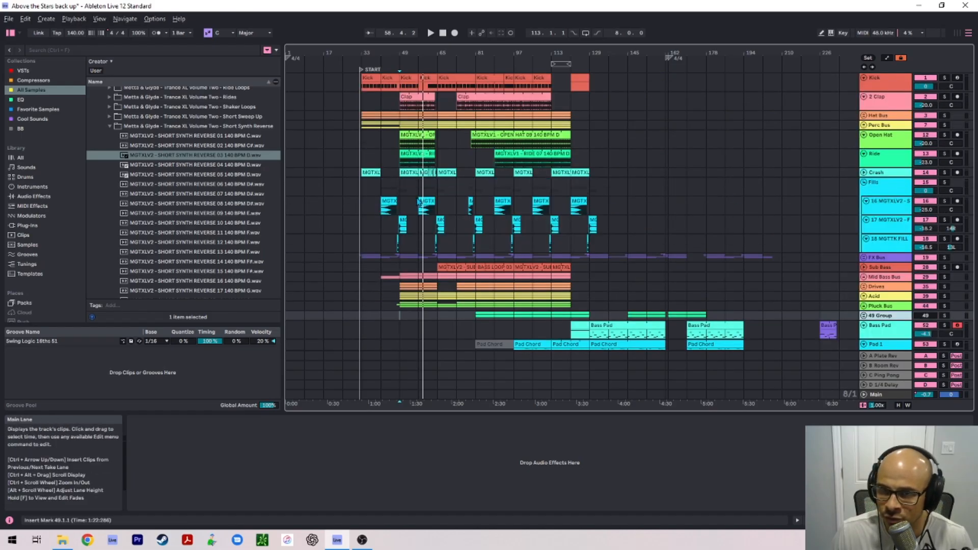
scroll(396, 206, up, 5)
scroll(401, 197, left, 4)
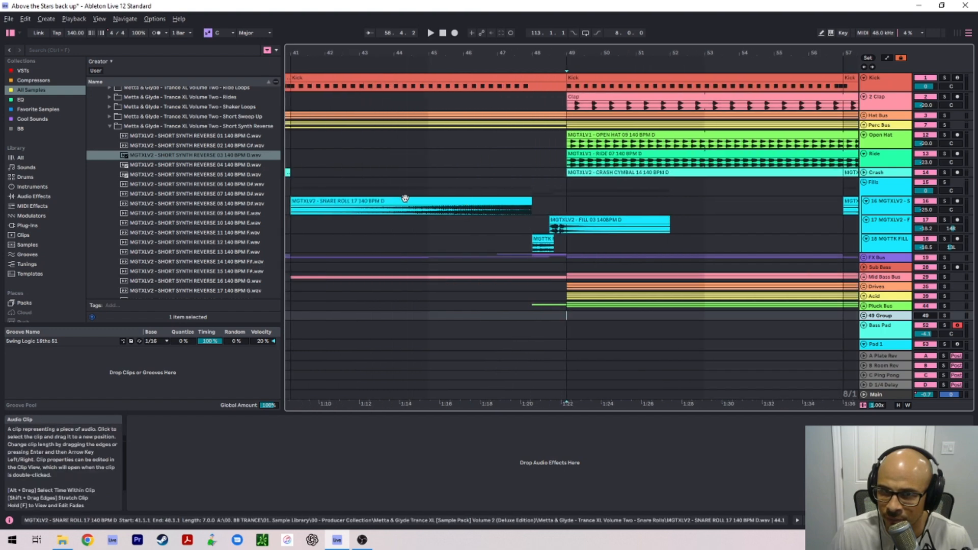
click(494, 198)
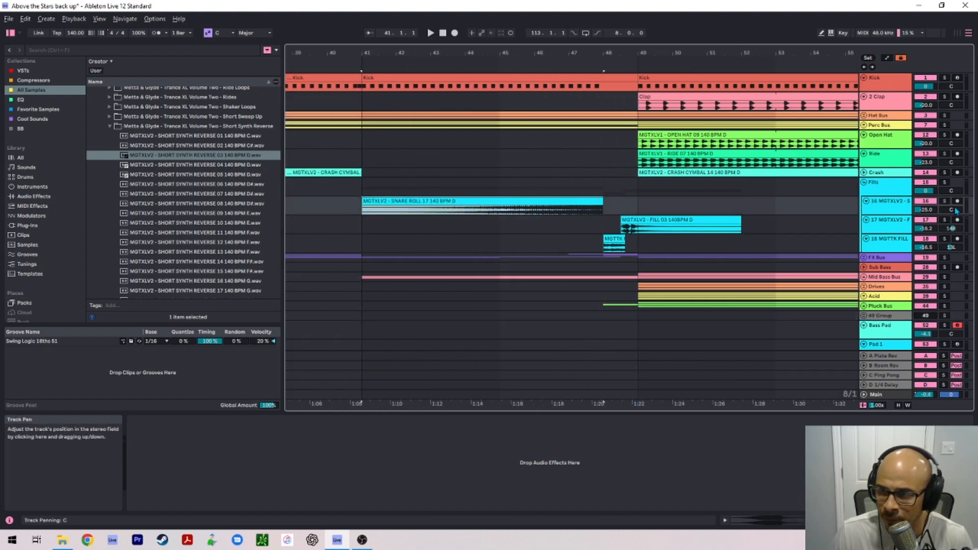
Step: Solo the Fills group to audition the fills from bar 48, and clear the solo
click(944, 182)
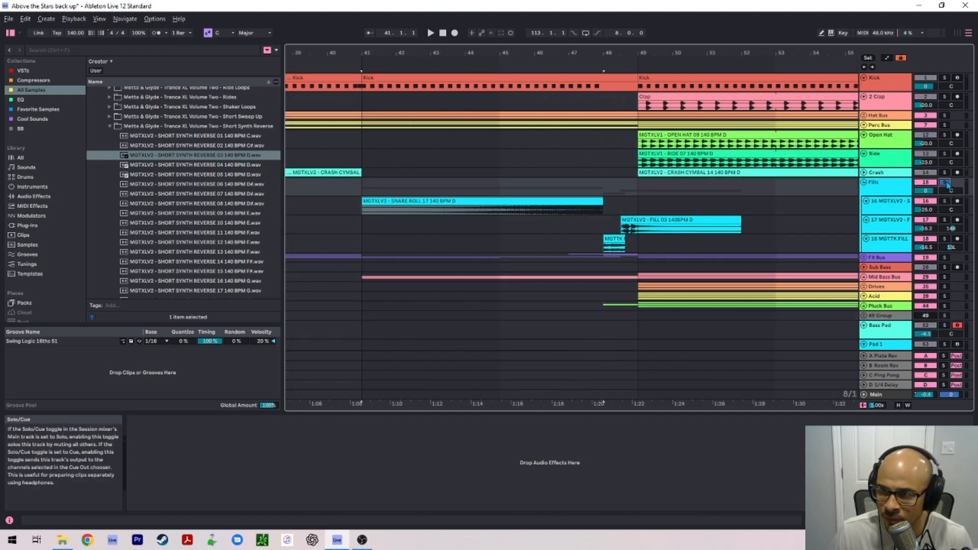
click(608, 238)
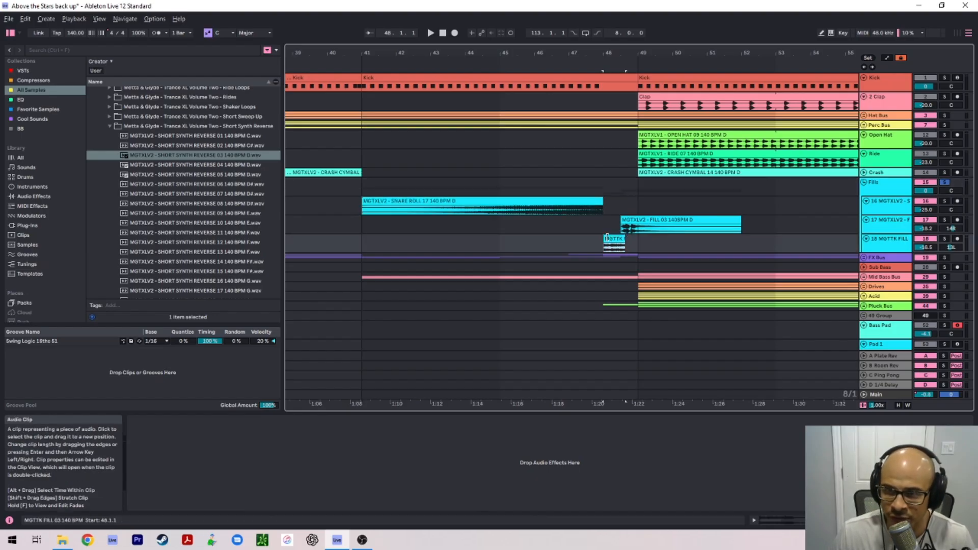
key(space)
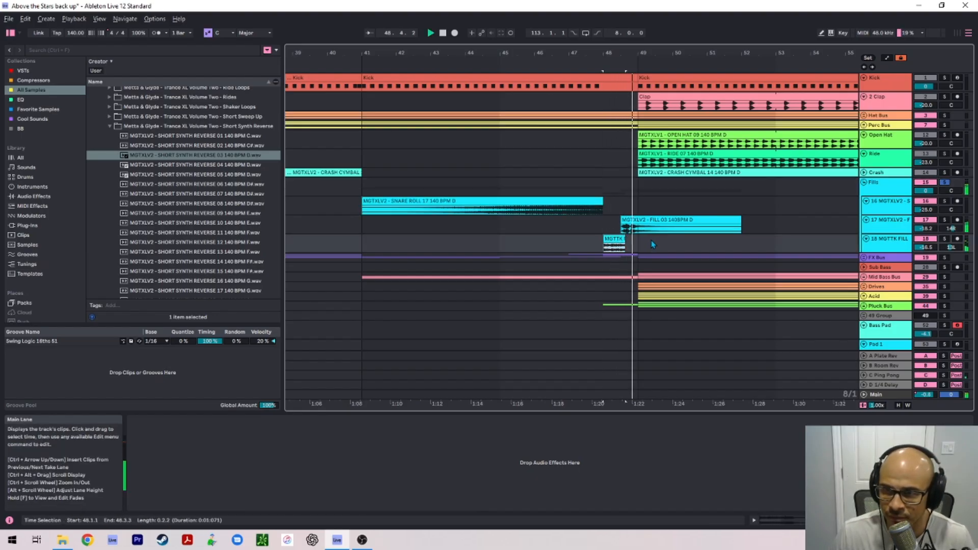
click(946, 183)
key(w)
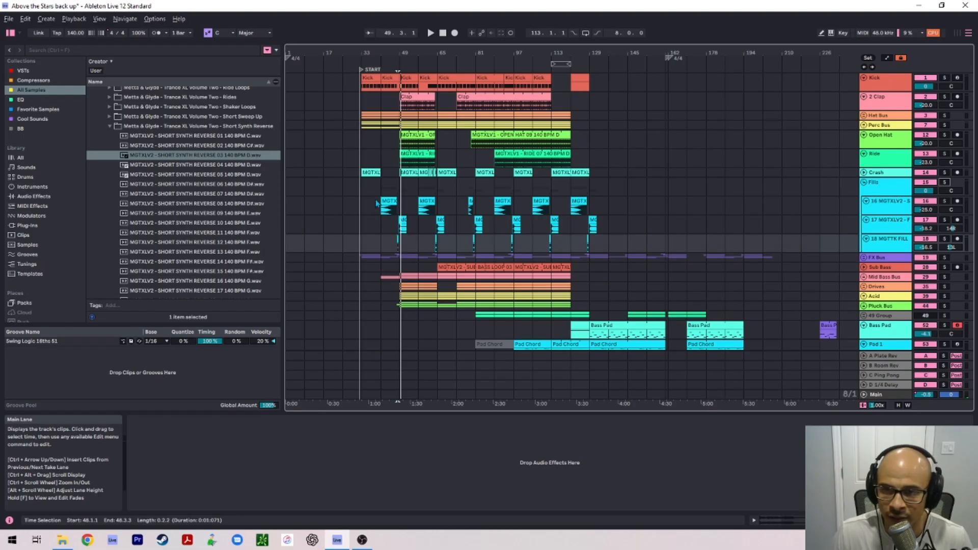
Step: Play the arrangement from bar 32 and fold the Ride, Open Hat, Fills, Kick and Clap tracks
key(alt)
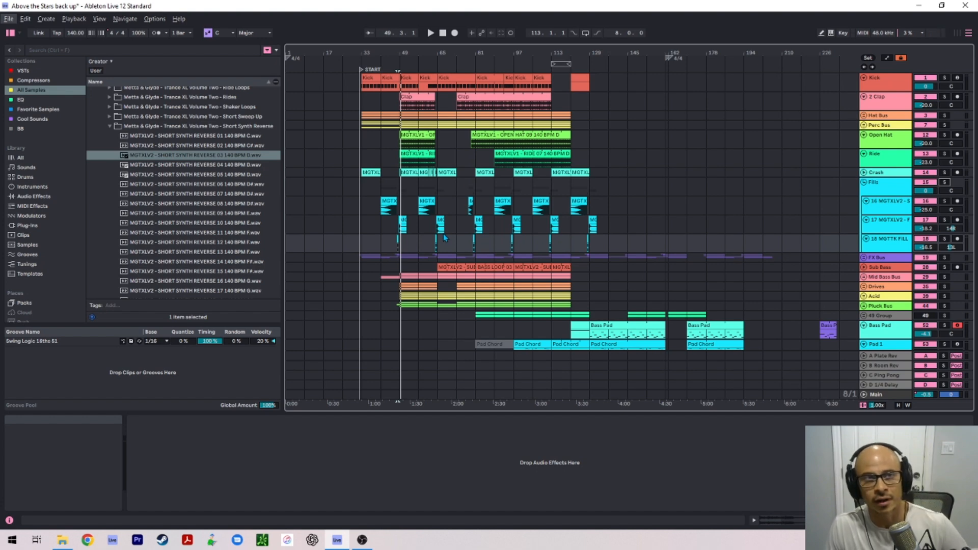
click(362, 70)
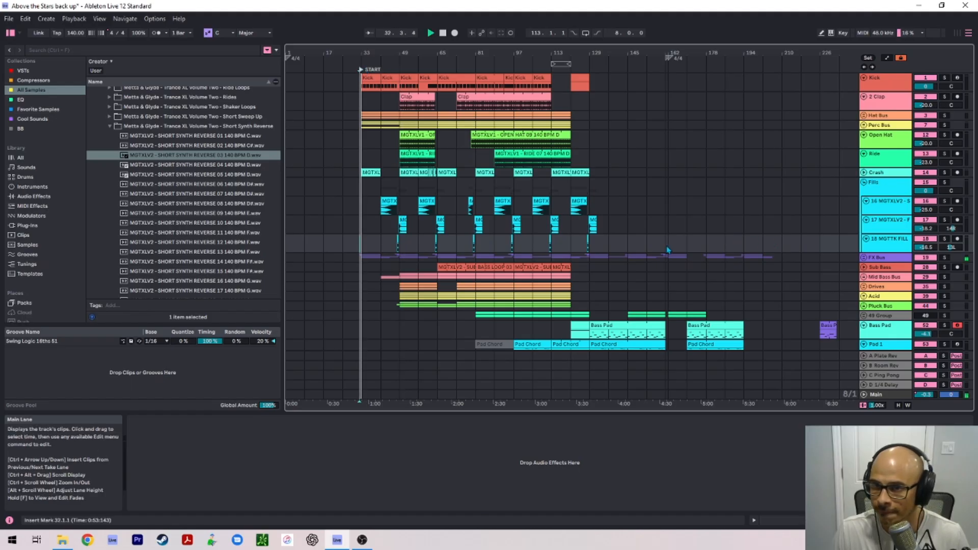
click(864, 154)
click(864, 135)
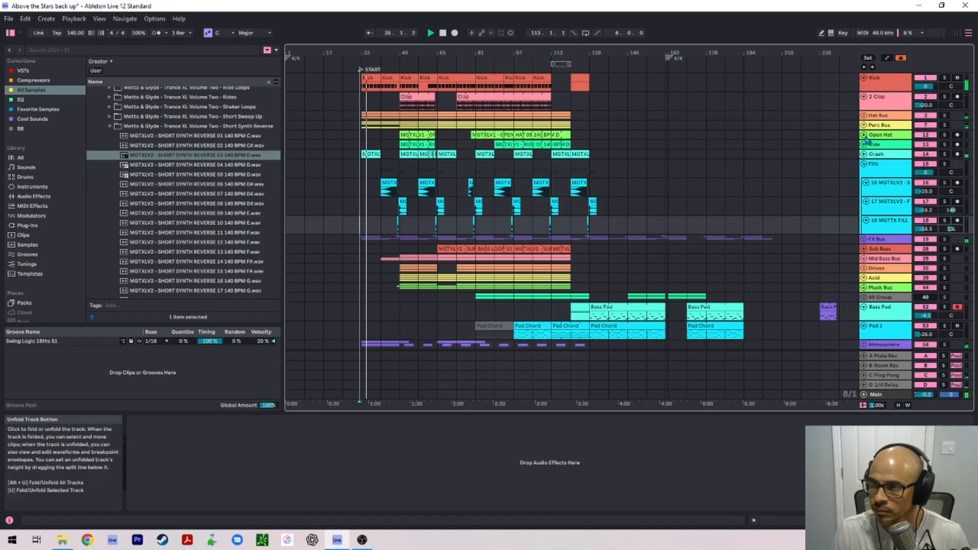
click(864, 164)
click(864, 78)
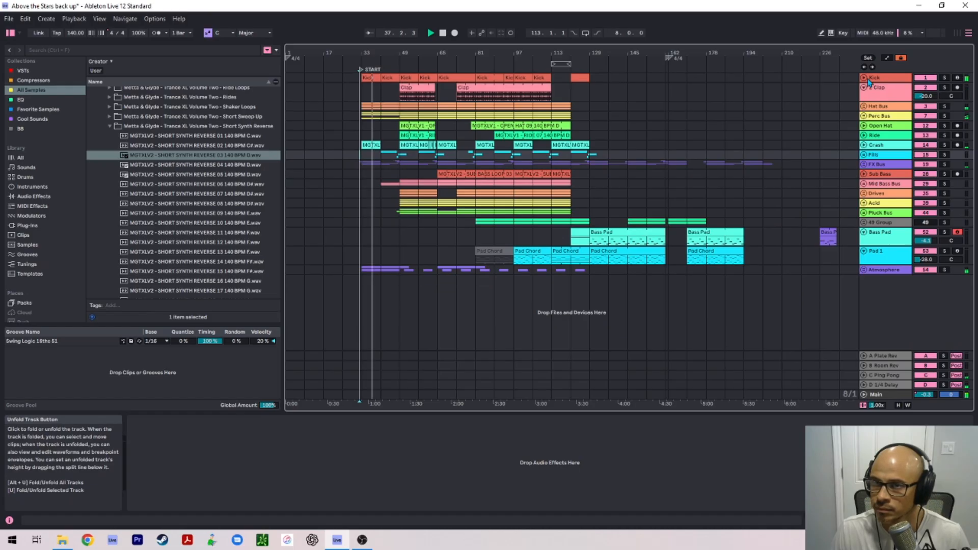
click(864, 87)
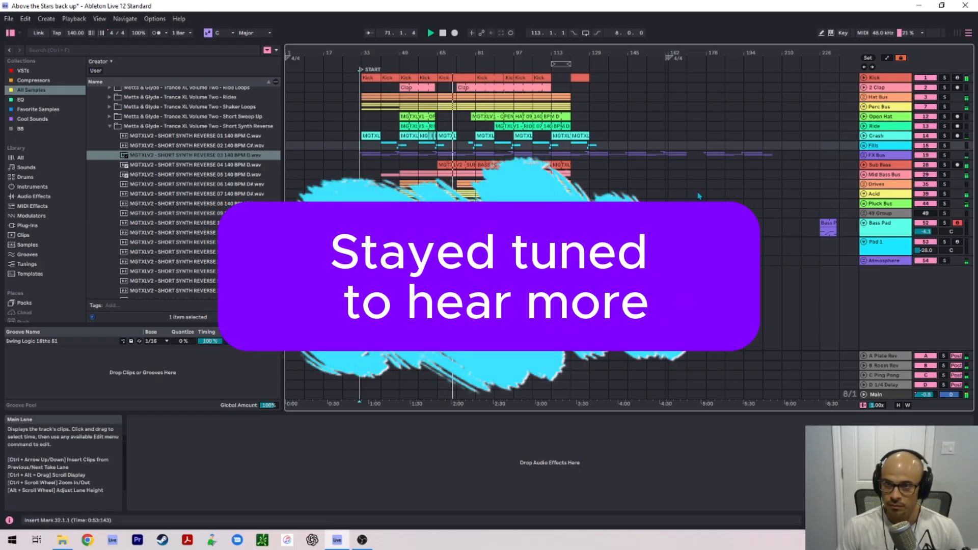
Step: Expand the Pluck Bus group and examine its clips around bar 73 during playback
click(864, 203)
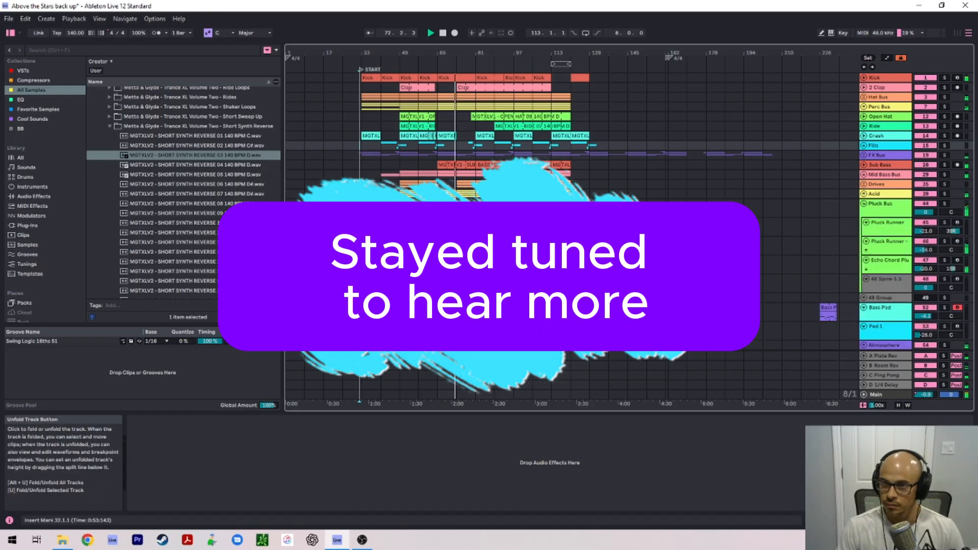
scroll(465, 244, up, 5)
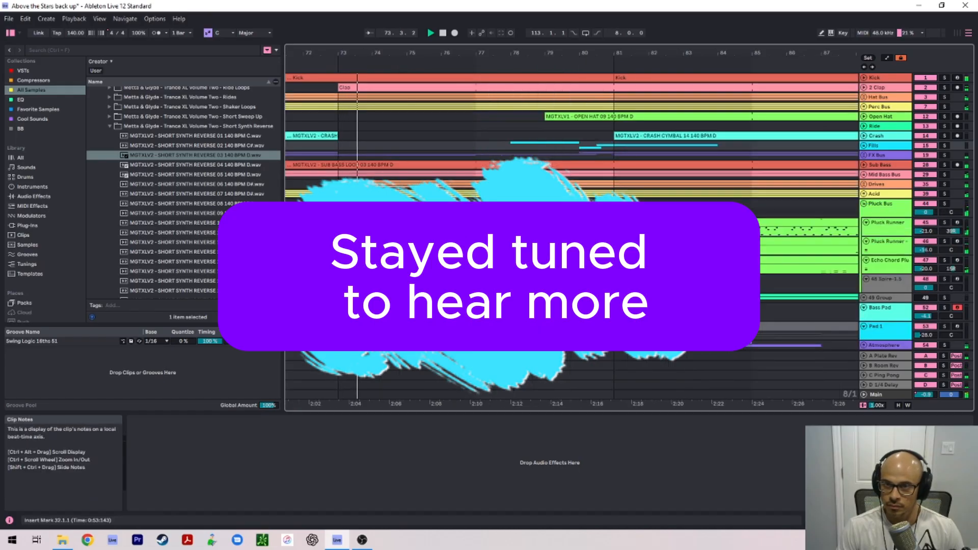